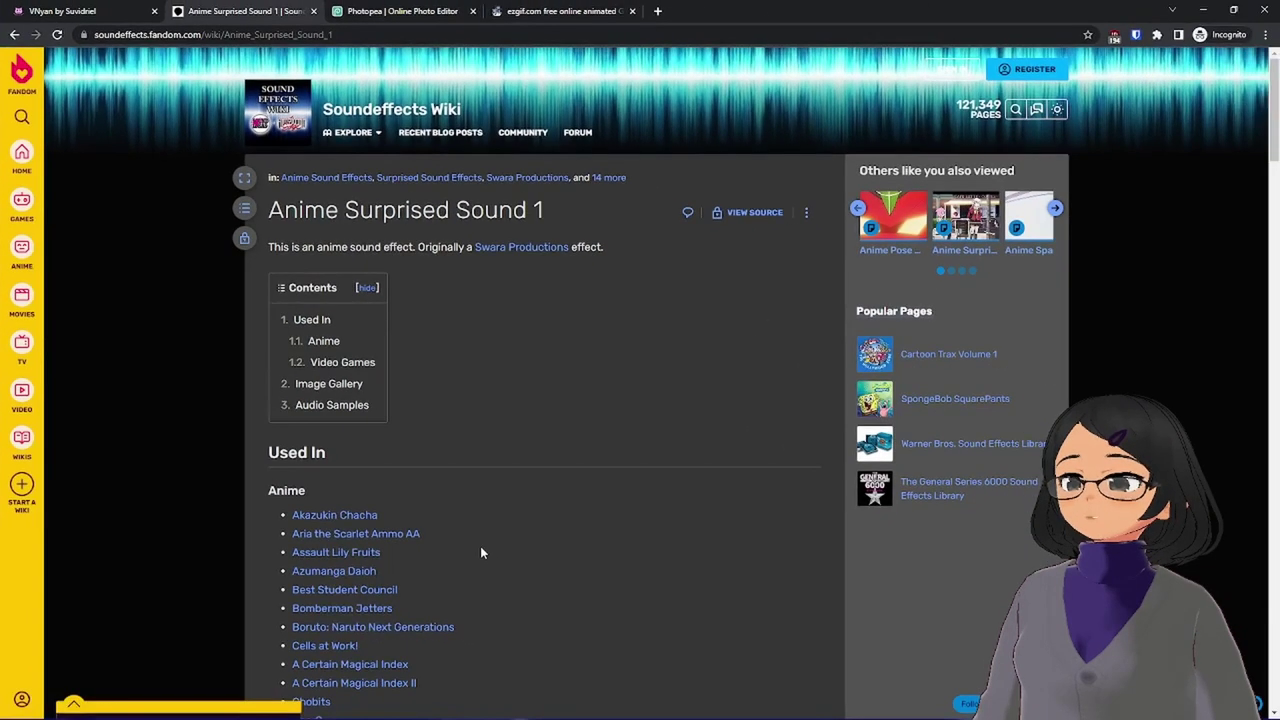
- Scroll to the wiki's Audio Samples and play the Anime Surprised Sound 1 clip
scroll(480, 546, "down", 7)
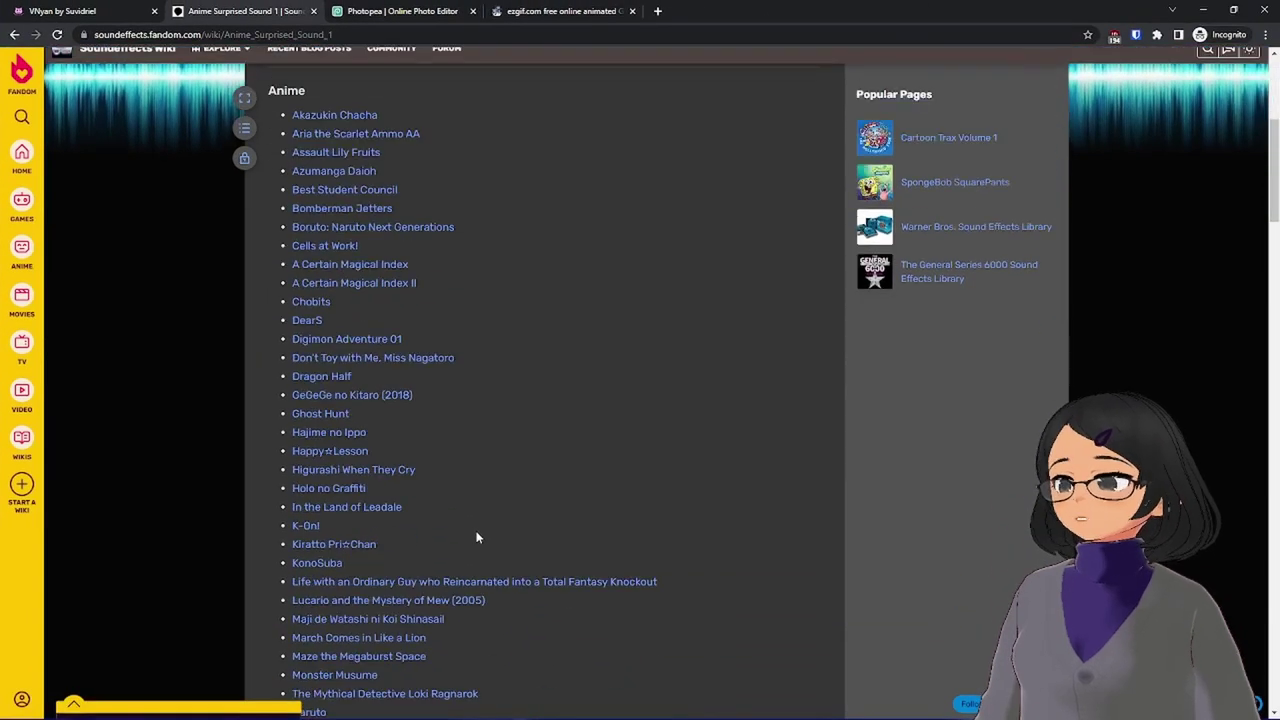
scroll(475, 522, "down", 10)
left_click(283, 304)
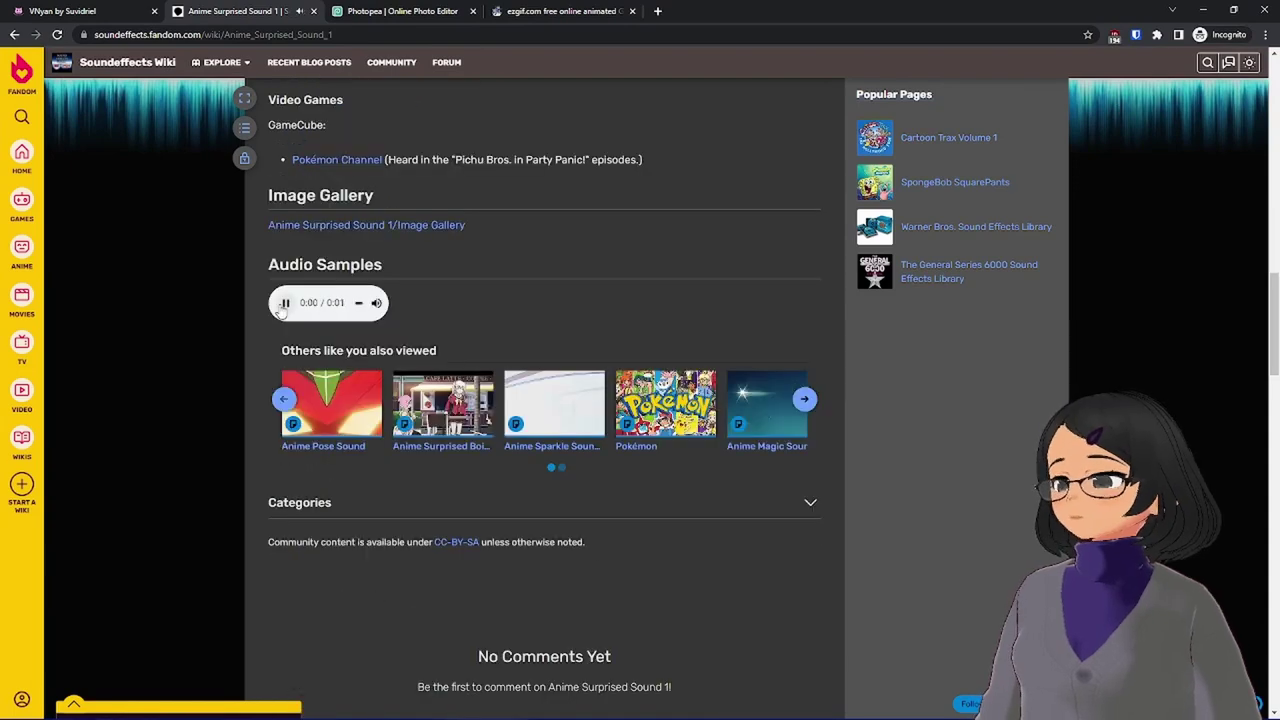
scroll(678, 291, "up", 1)
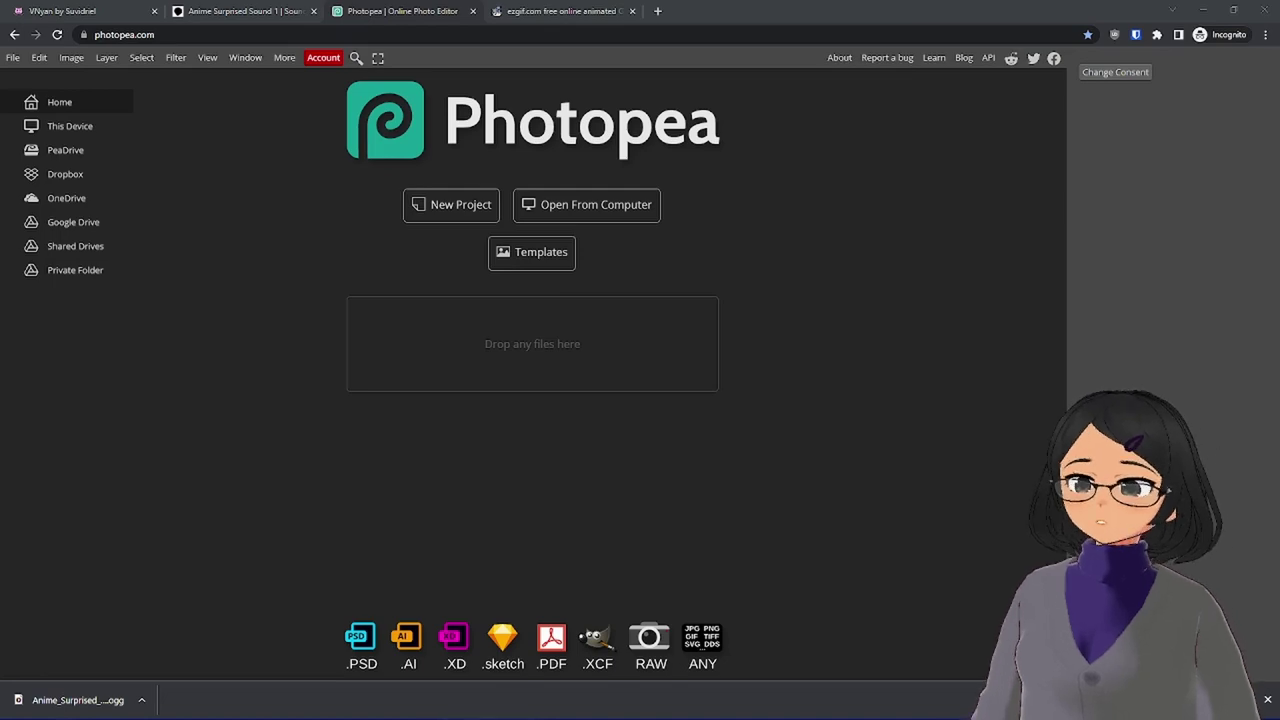
- Create a new 300 × 300 px Photopea project with a transparent background
left_click(447, 204)
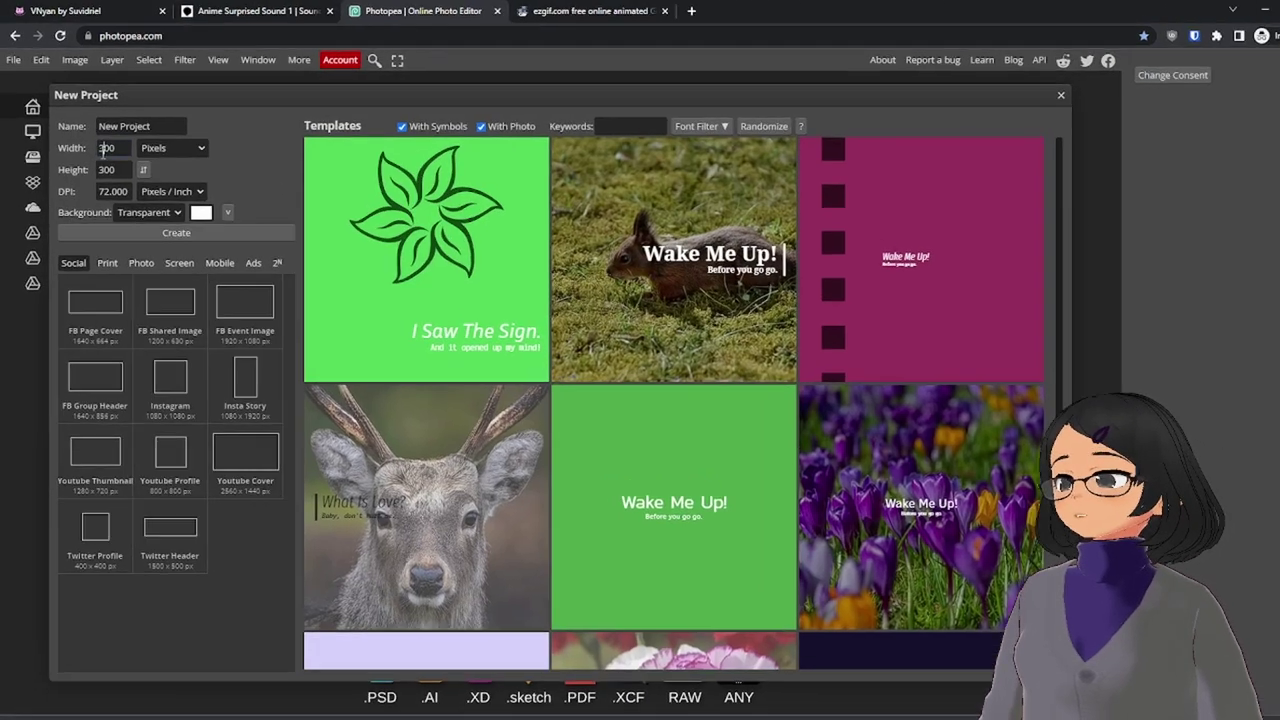
left_click(100, 141)
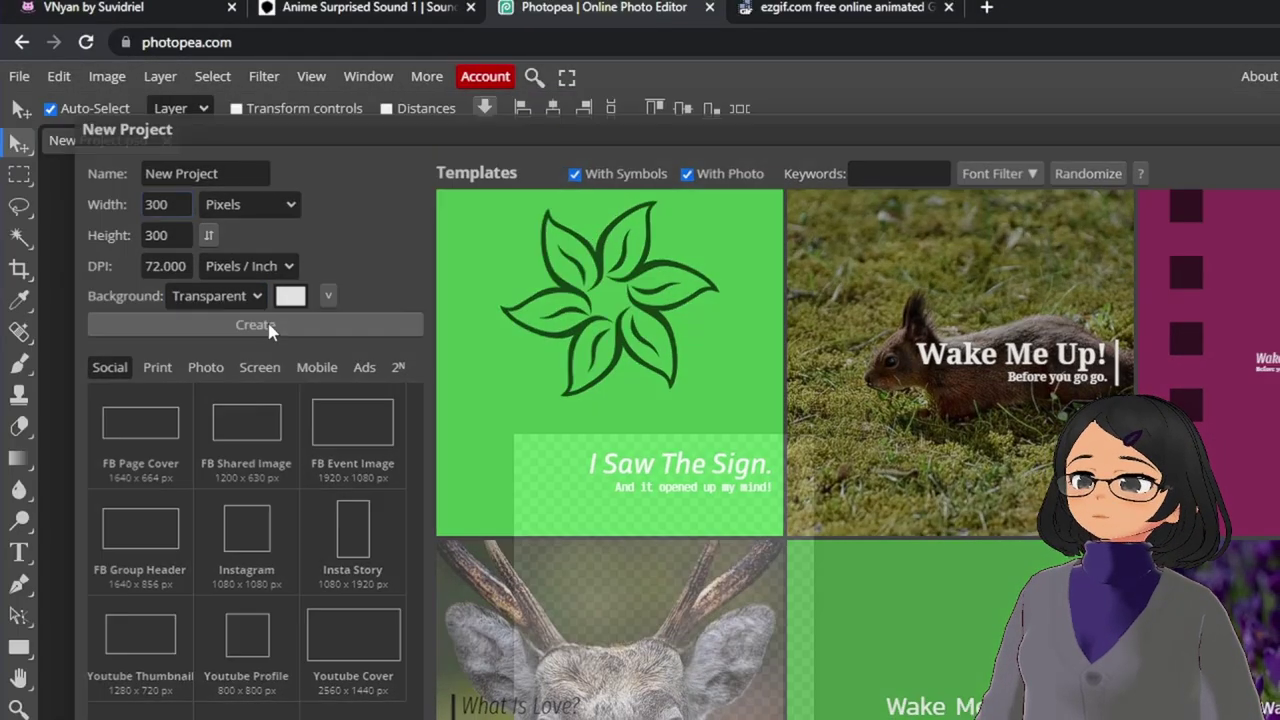
left_click(252, 324)
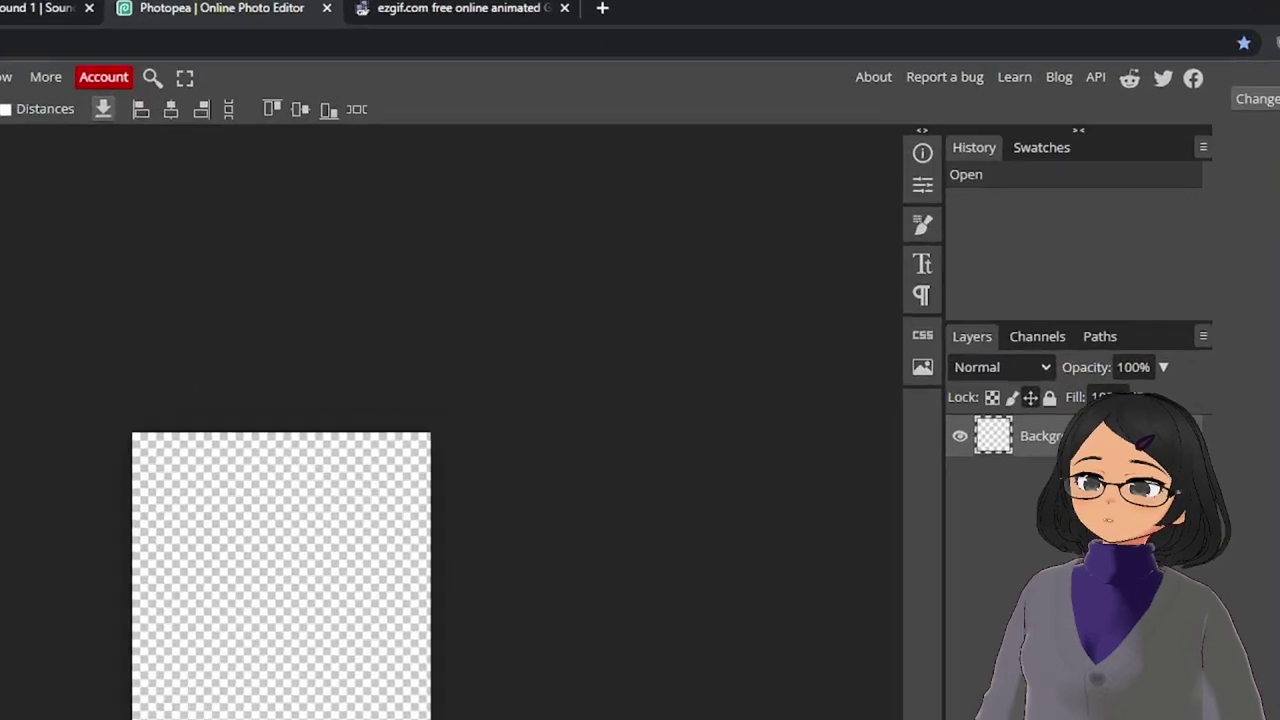
- Add a new layer above Background and rename it _a_surprise1
key("ctrl+shift+n")
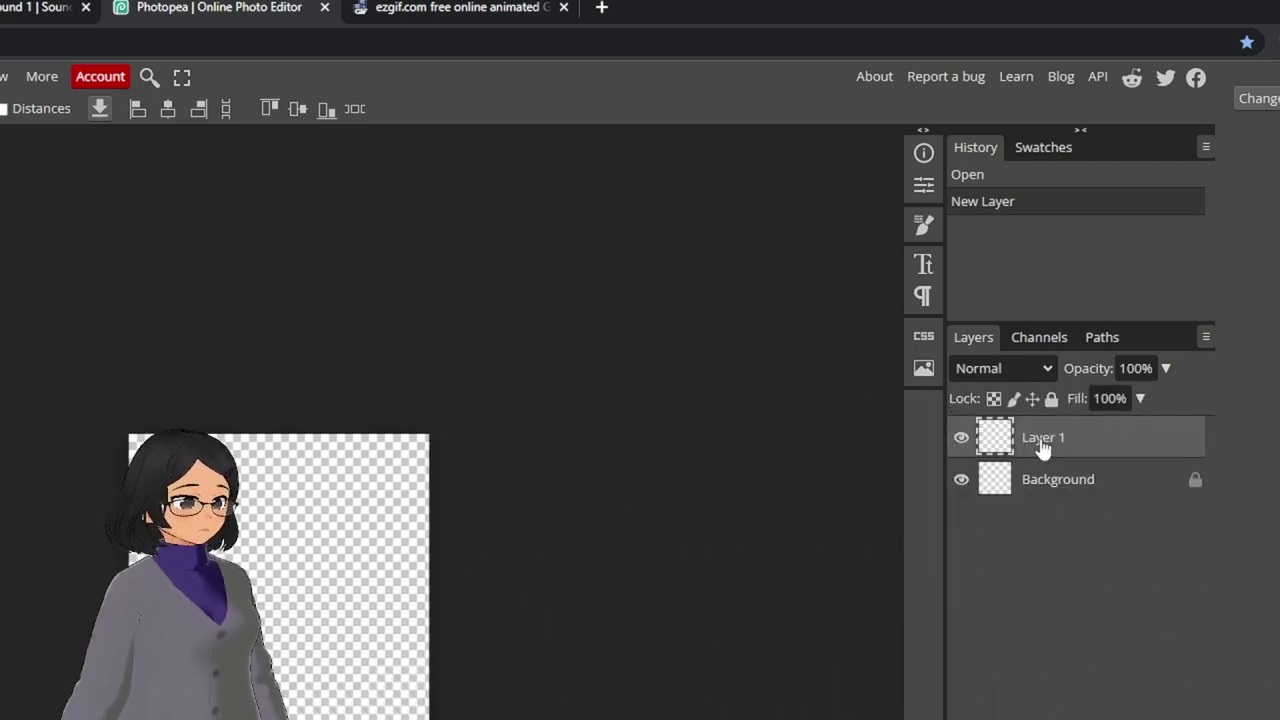
double_click(1041, 440)
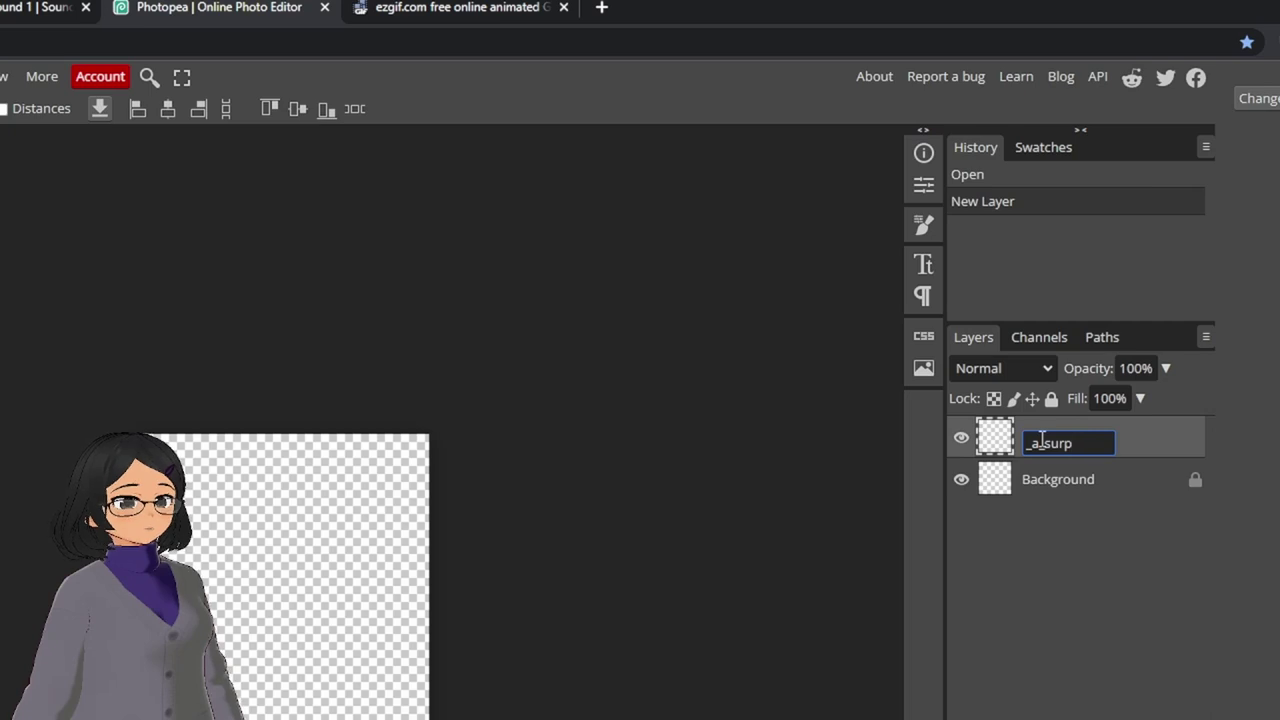
key("Return")
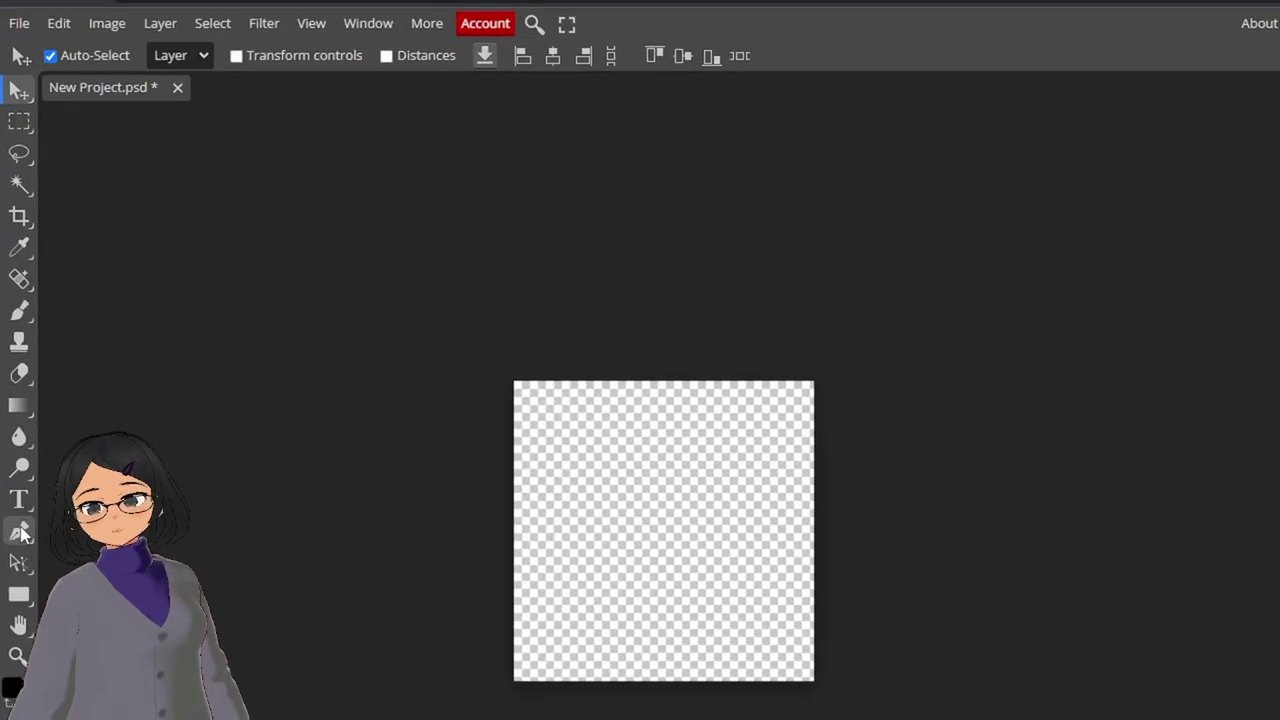
- Put the Pen tool in Shape mode with a bright yellow e8e621 fill
left_click(20, 533)
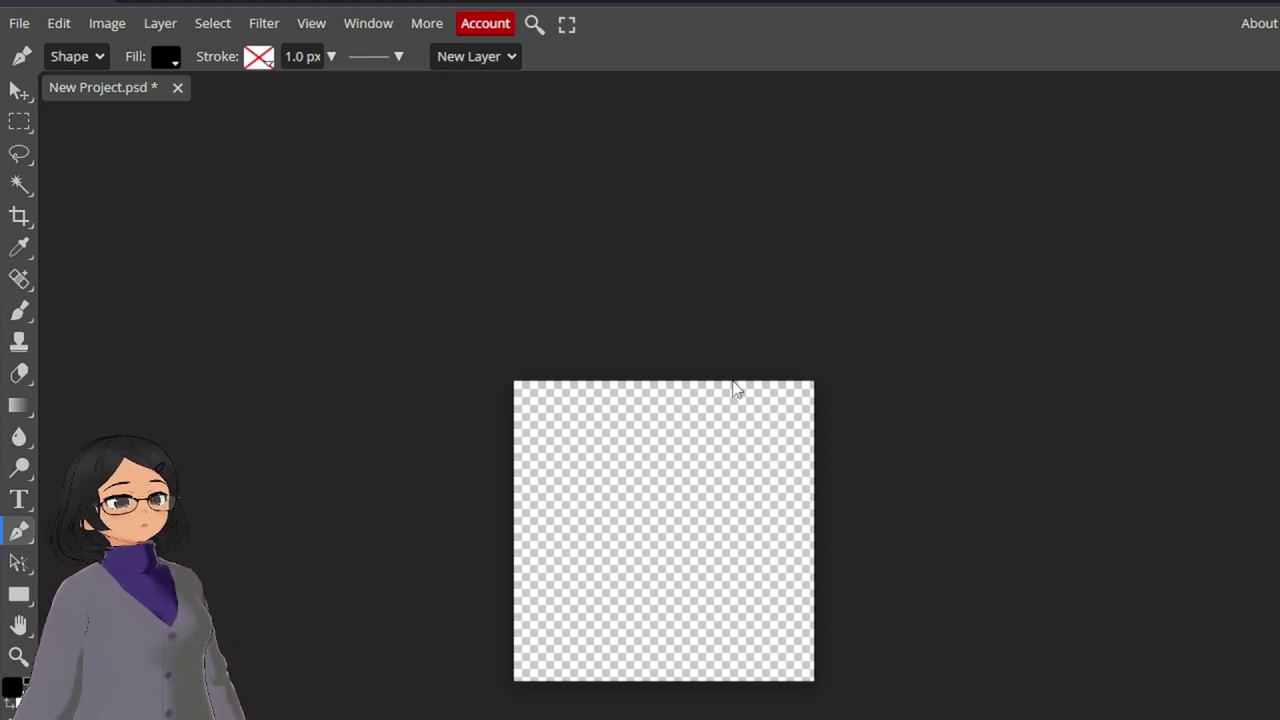
left_click(166, 60)
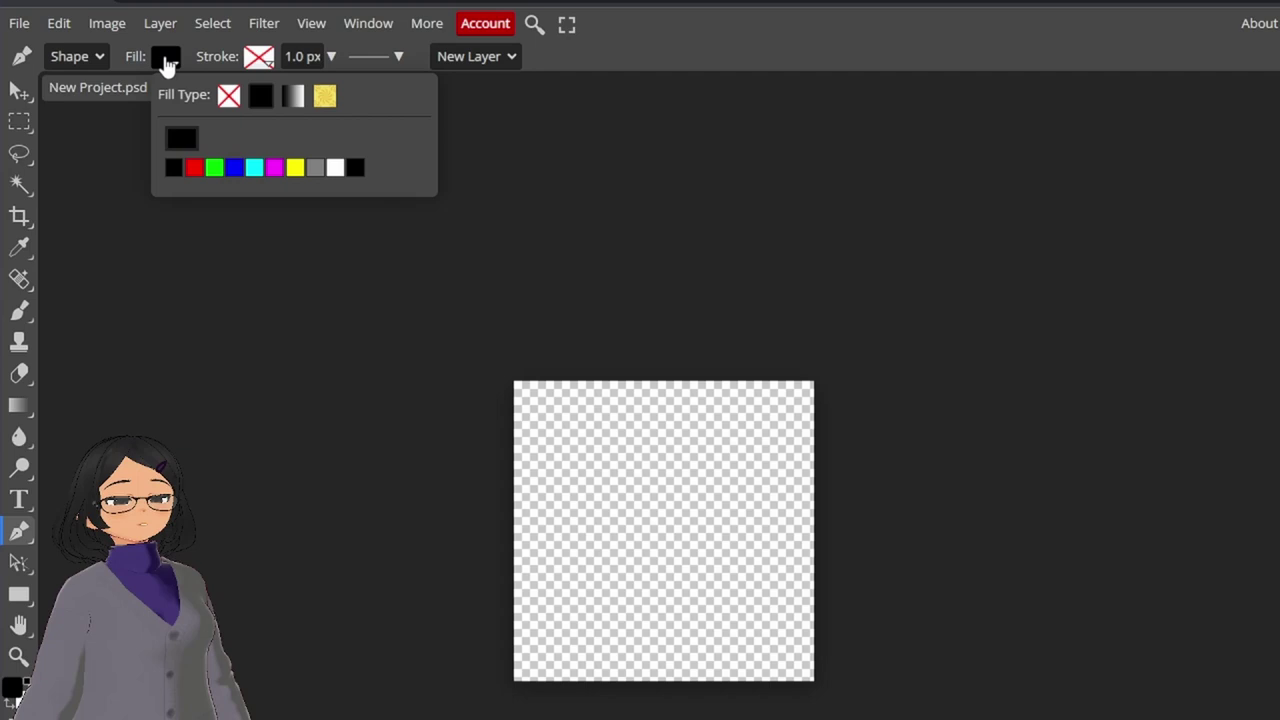
left_click(182, 140)
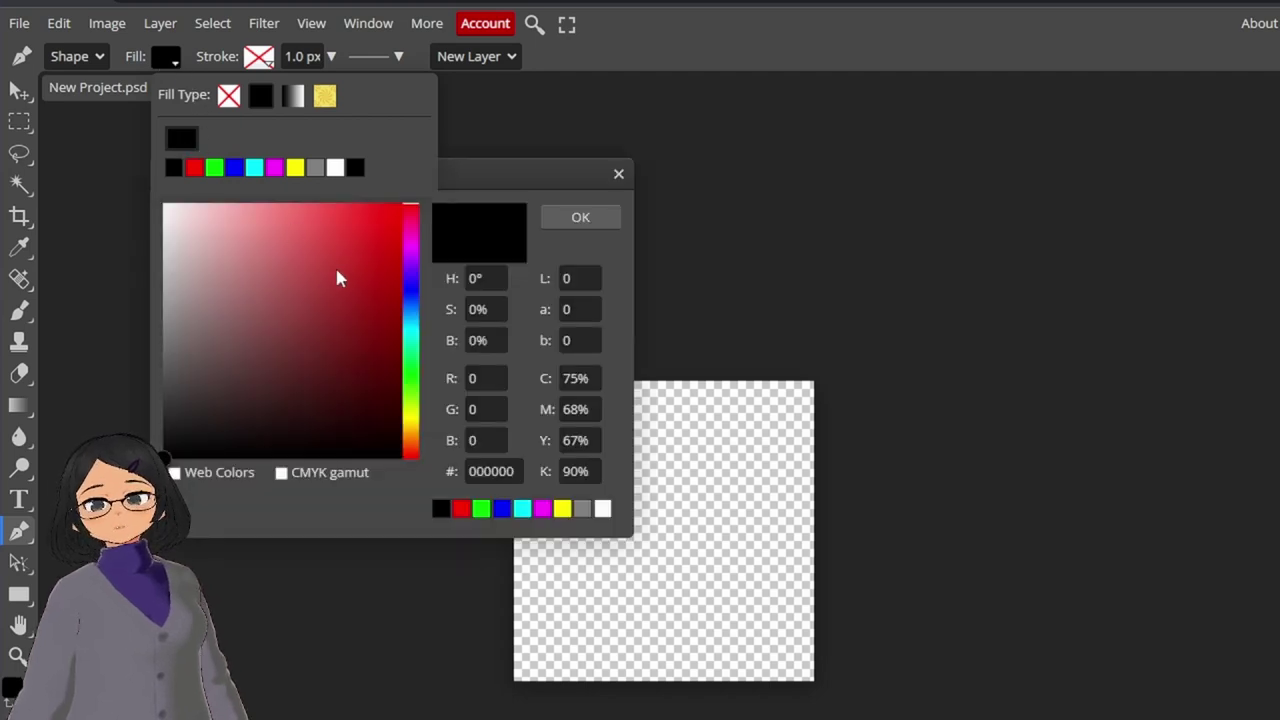
left_click(420, 390)
left_click(413, 421)
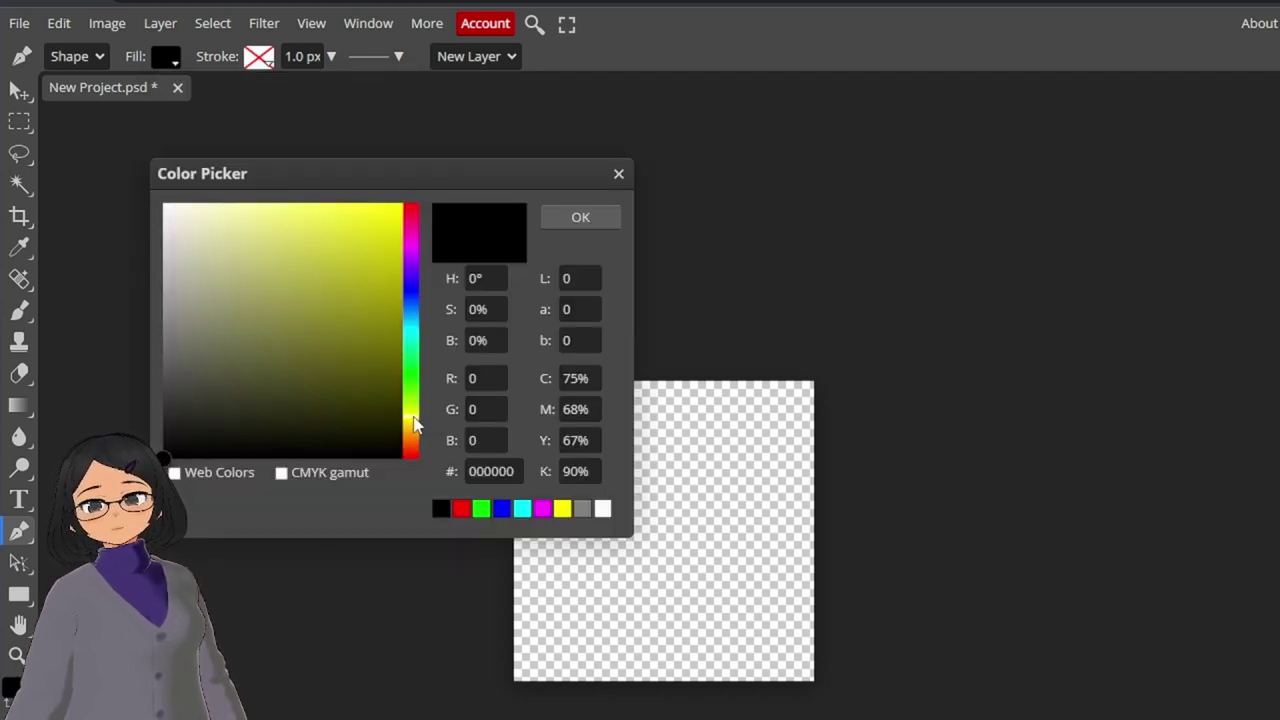
left_click(343, 237)
left_click(368, 226)
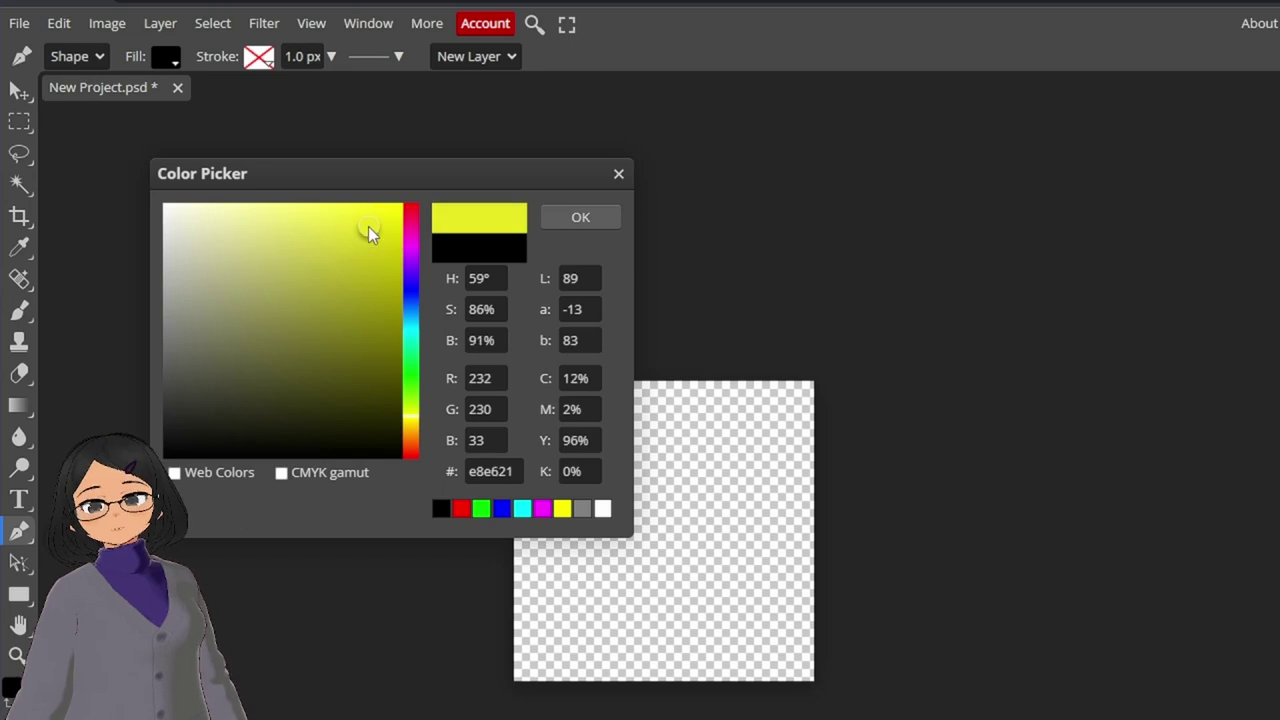
left_click(572, 216)
- Set the shape stroke to dark red b4192b with a 4 px width
left_click(260, 58)
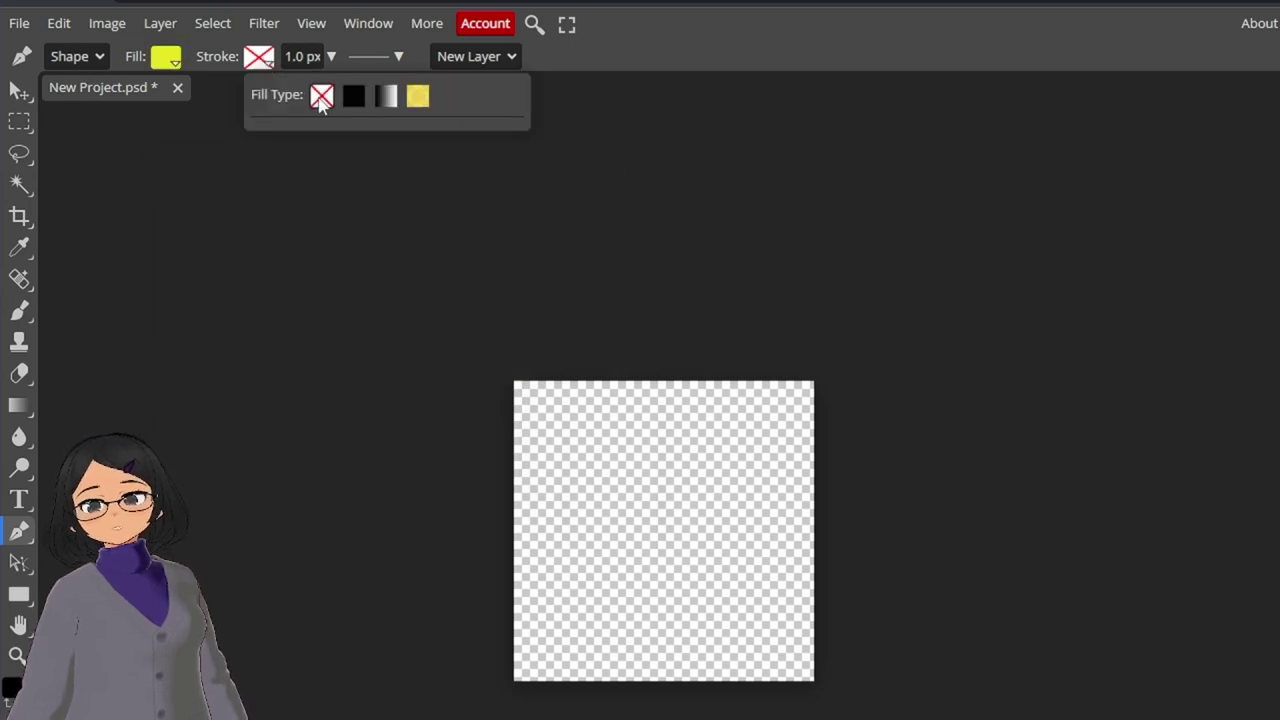
left_click(353, 95)
left_click(271, 136)
left_click(410, 212)
left_click_drag(374, 272, 370, 278)
left_click(579, 218)
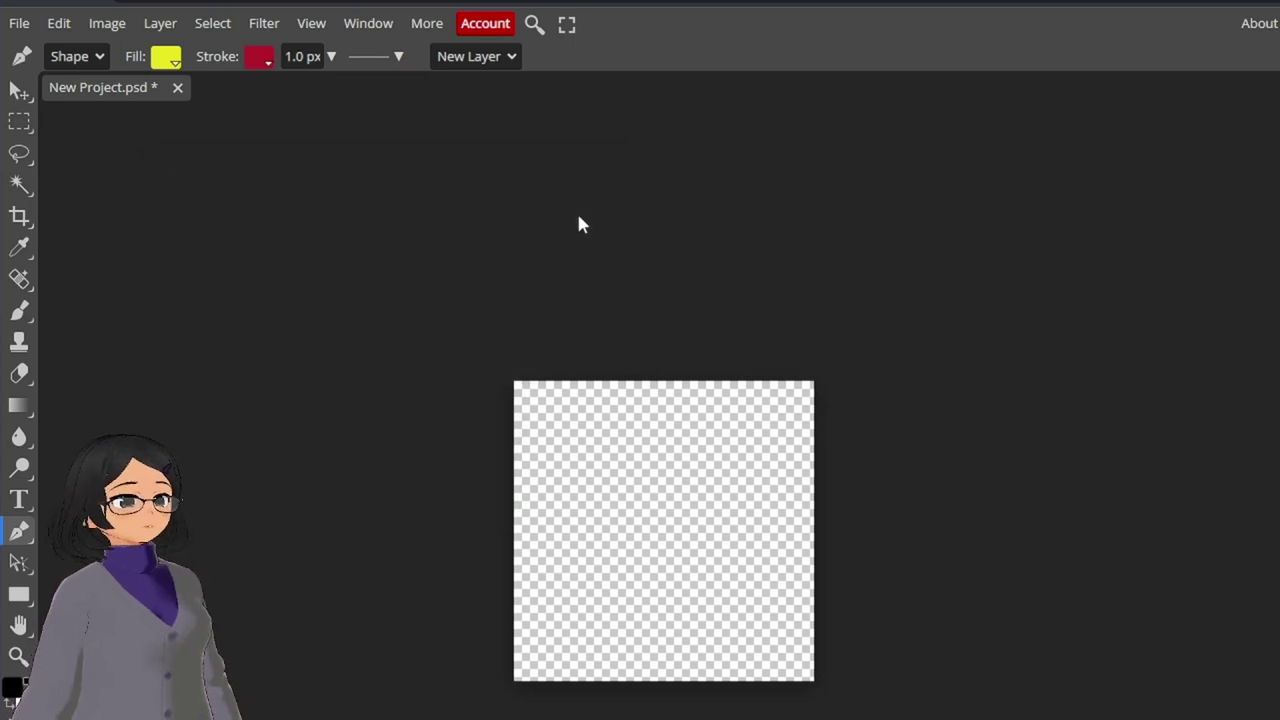
left_click(311, 56)
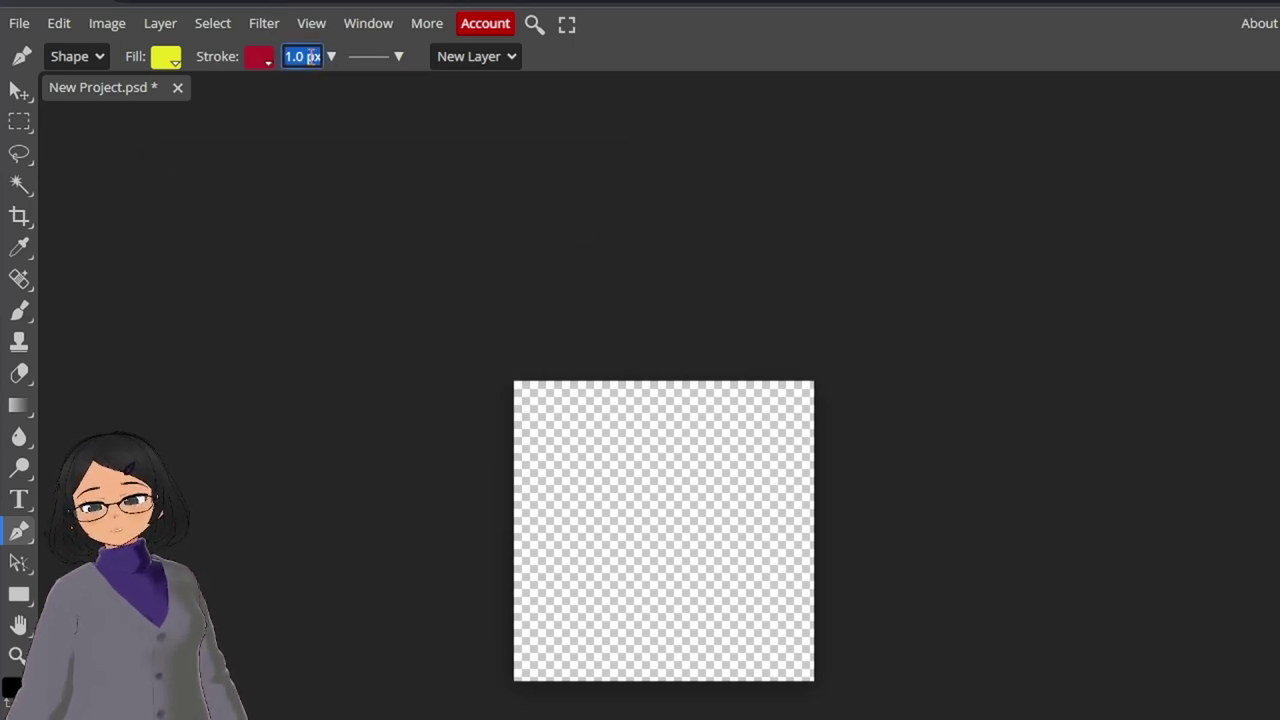
type("4")
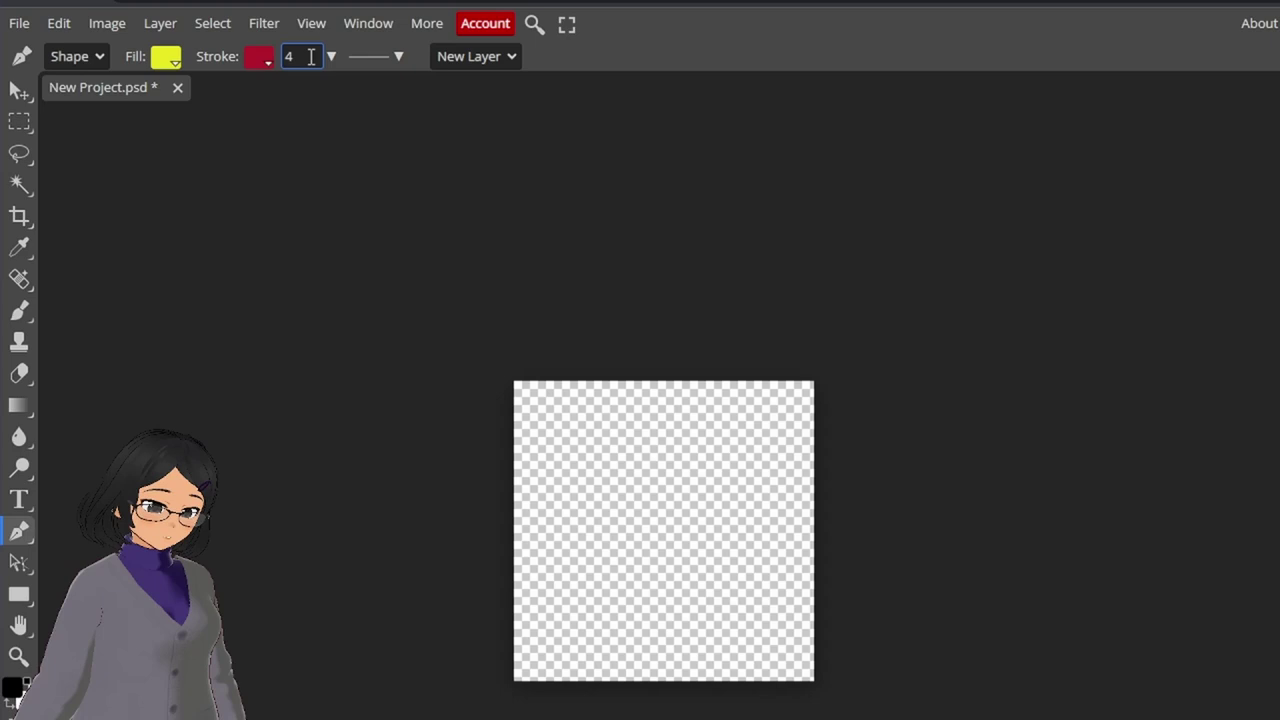
key("Return")
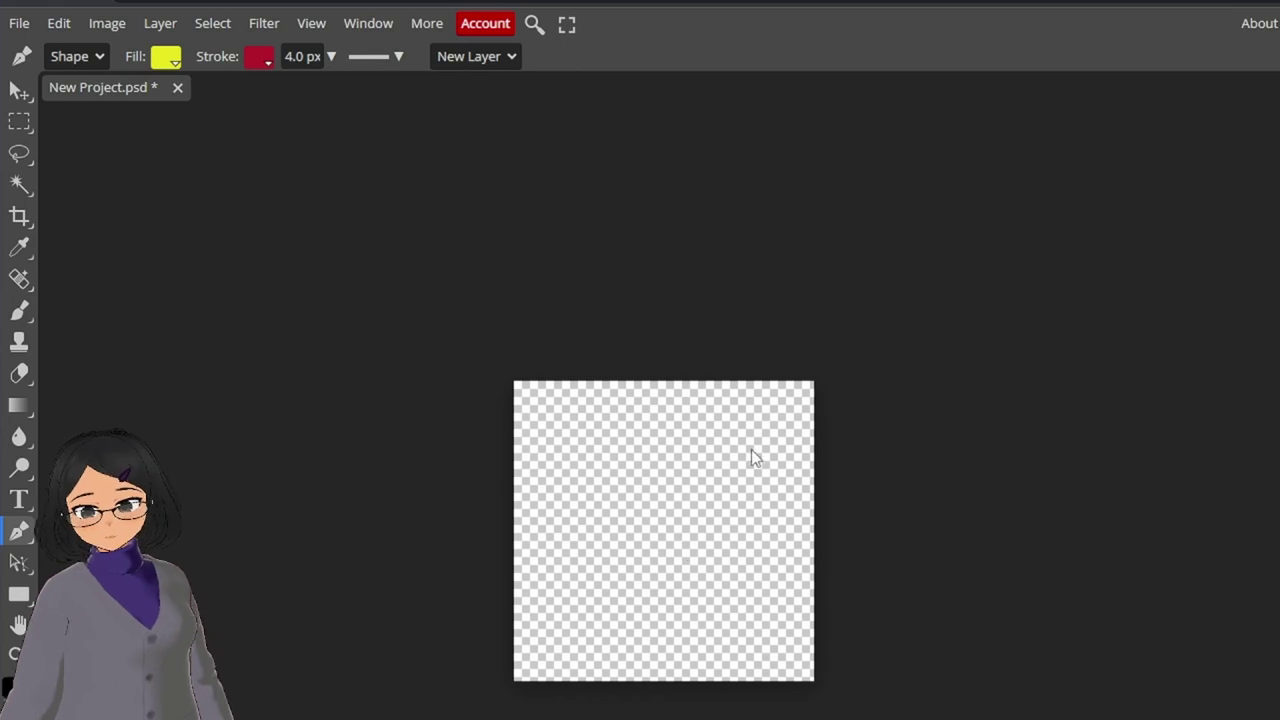
- Place nine zigzag anchor points on the canvas and close the path on the first
left_click(748, 445)
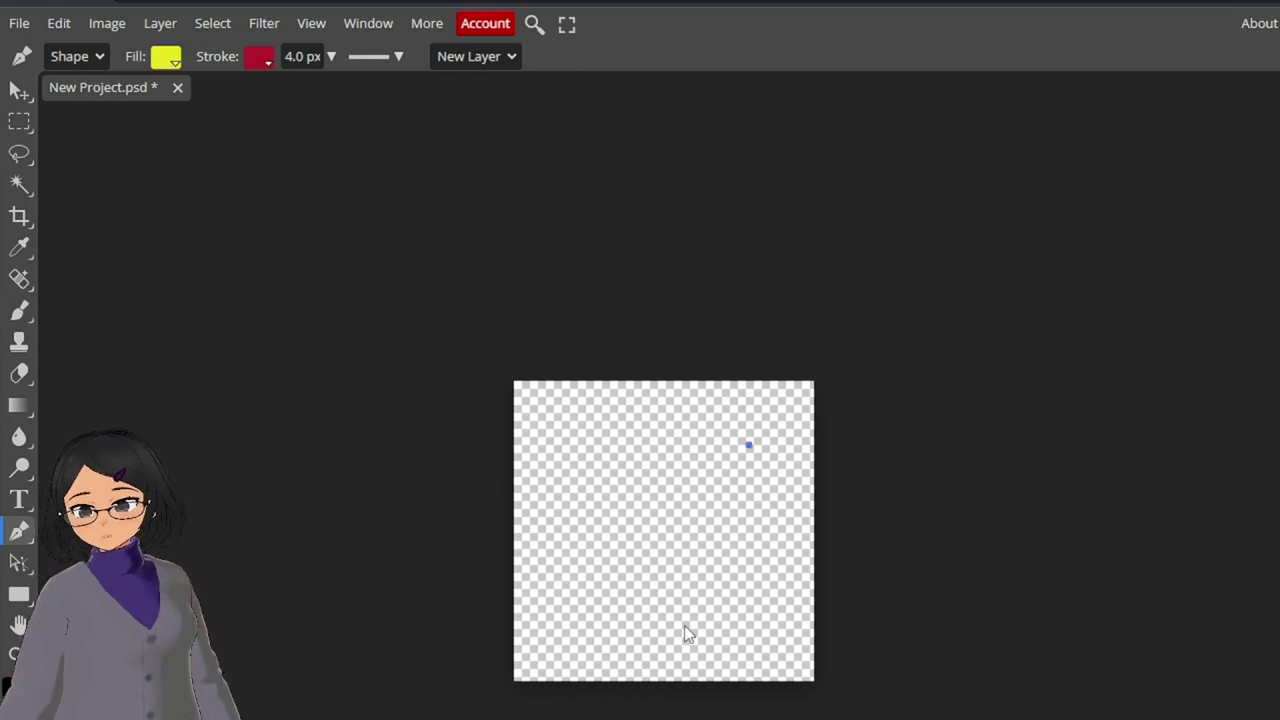
left_click(658, 629)
left_click(556, 600)
left_click(638, 570)
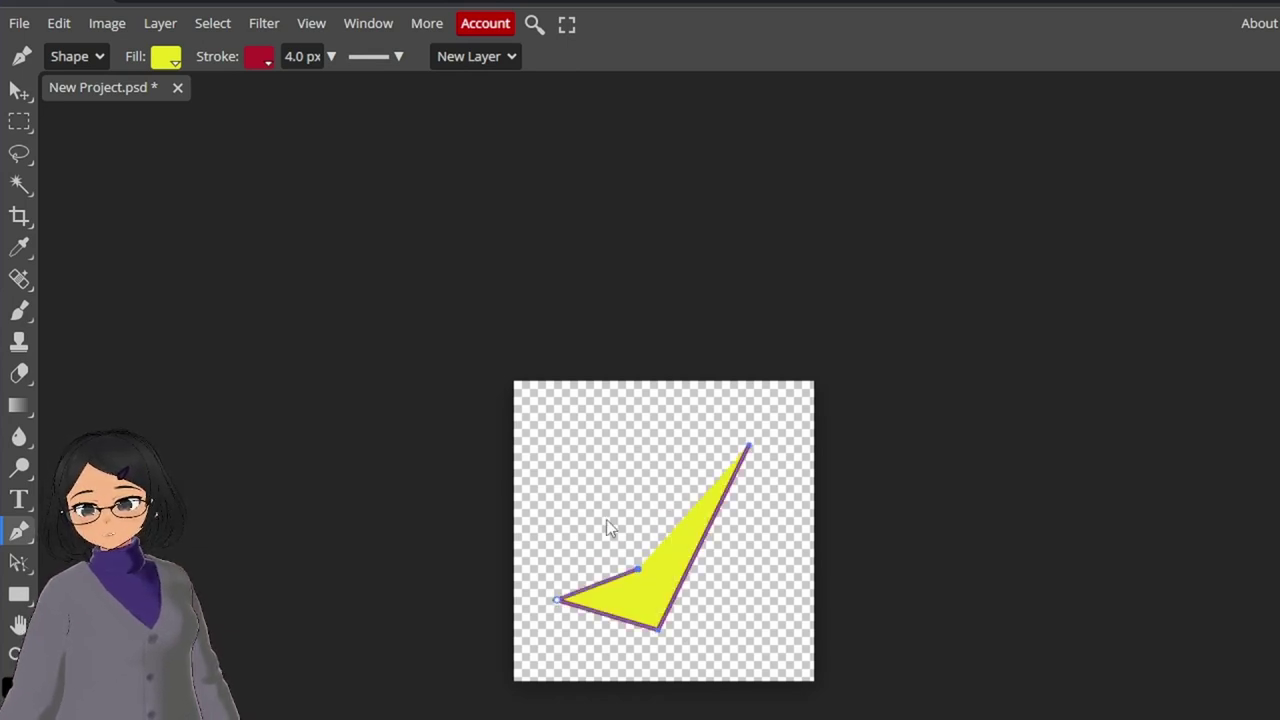
left_click(606, 540)
left_click(670, 518)
left_click(647, 470)
left_click(700, 475)
left_click(678, 418)
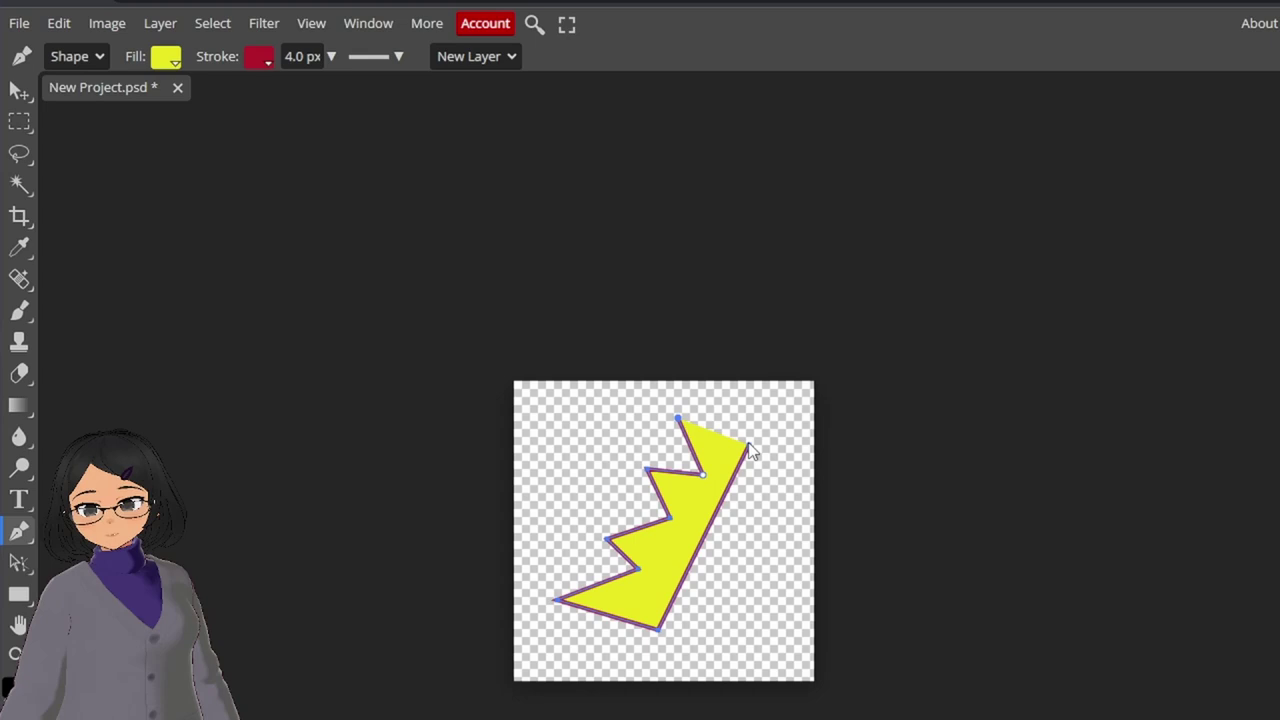
left_click(748, 445)
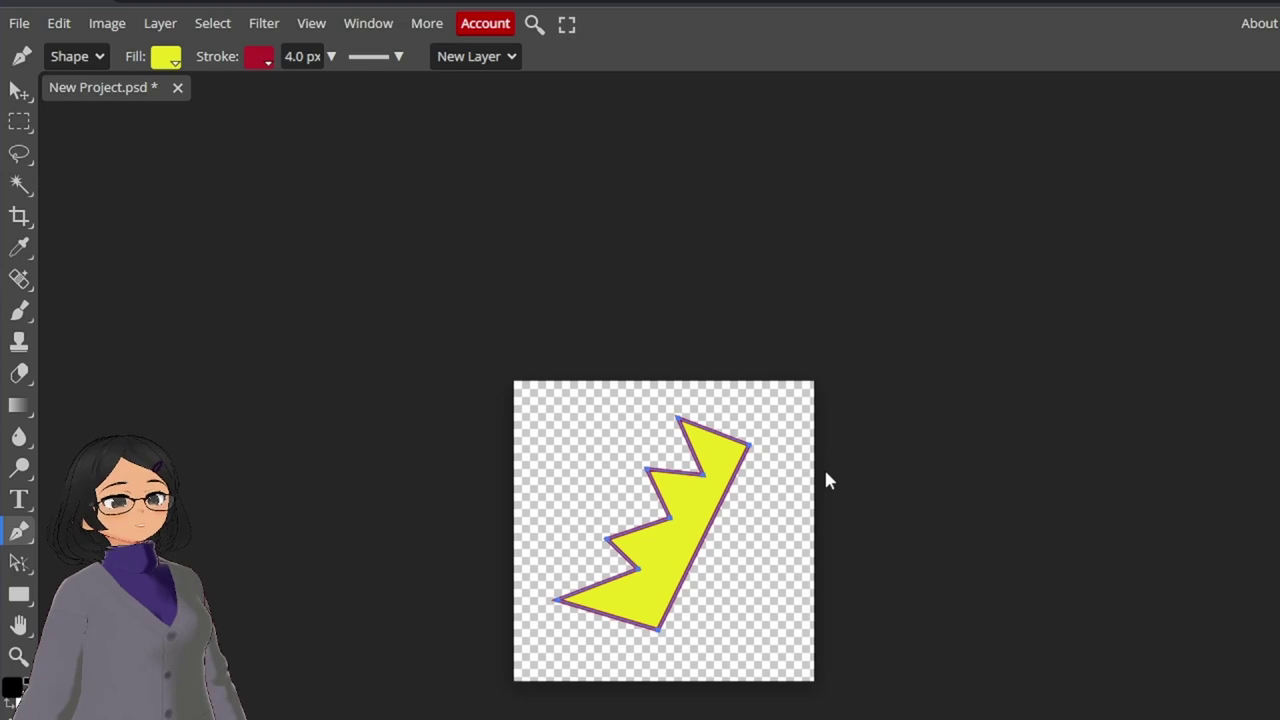
- With Direct Selection, nudge the zigzag anchors and bottom point into a crown shape
left_click(19, 562)
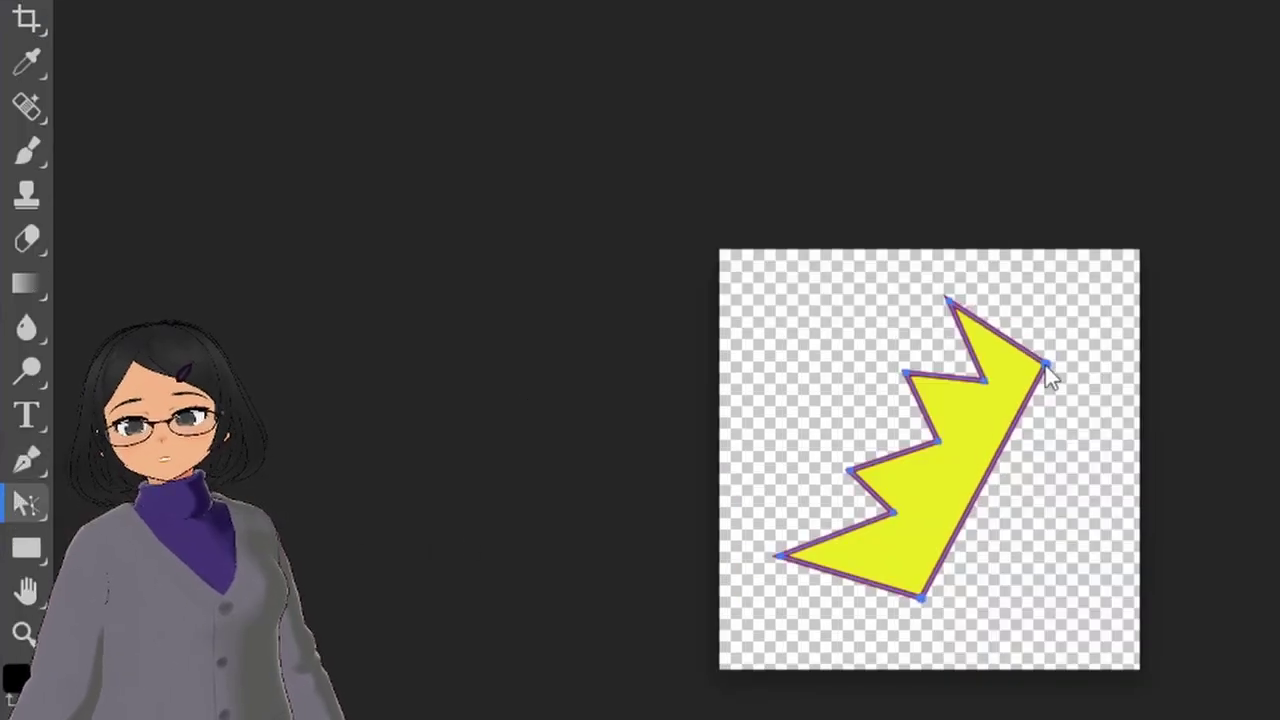
left_click_drag(985, 380, 890, 380)
left_click_drag(848, 470, 835, 472)
left_click_drag(892, 512, 880, 520)
left_click_drag(915, 599, 917, 548)
left_click_drag(1043, 363, 994, 371)
- Curve the crown's upper, middle and lower notches into smooth arcs
left_click(930, 449)
left_click_drag(971, 449, 949, 446)
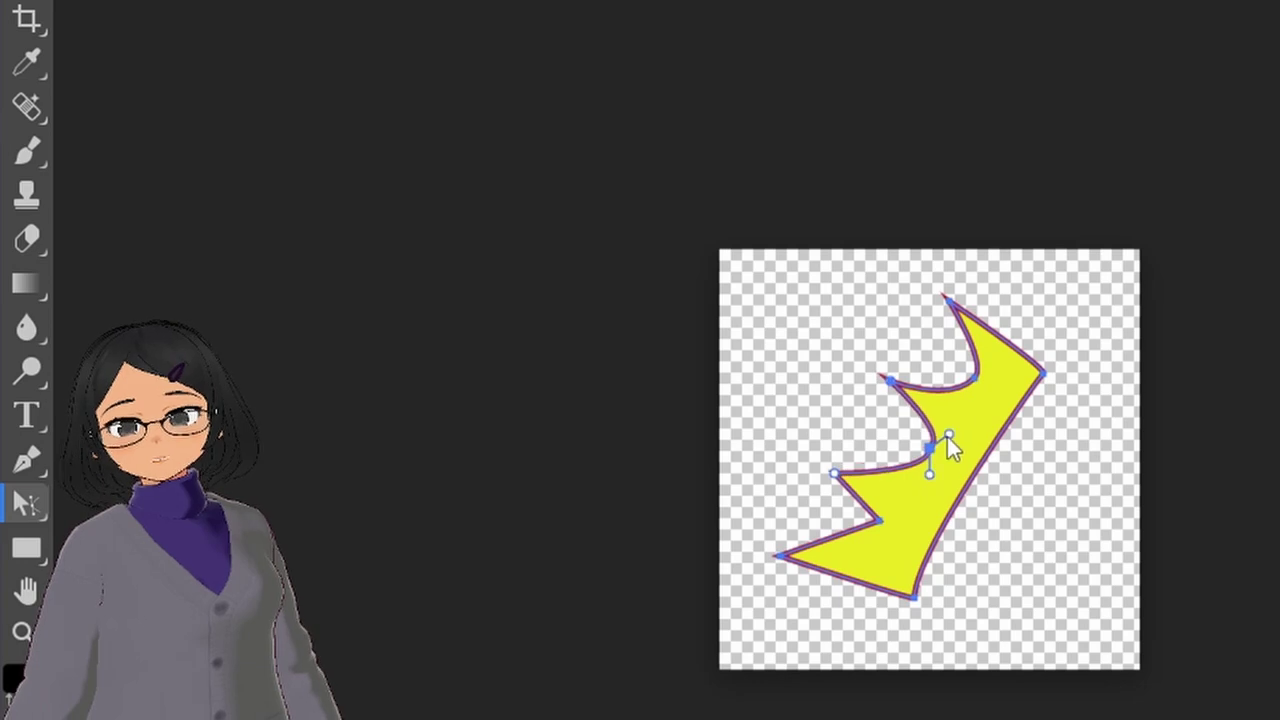
left_click_drag(881, 522, 849, 467)
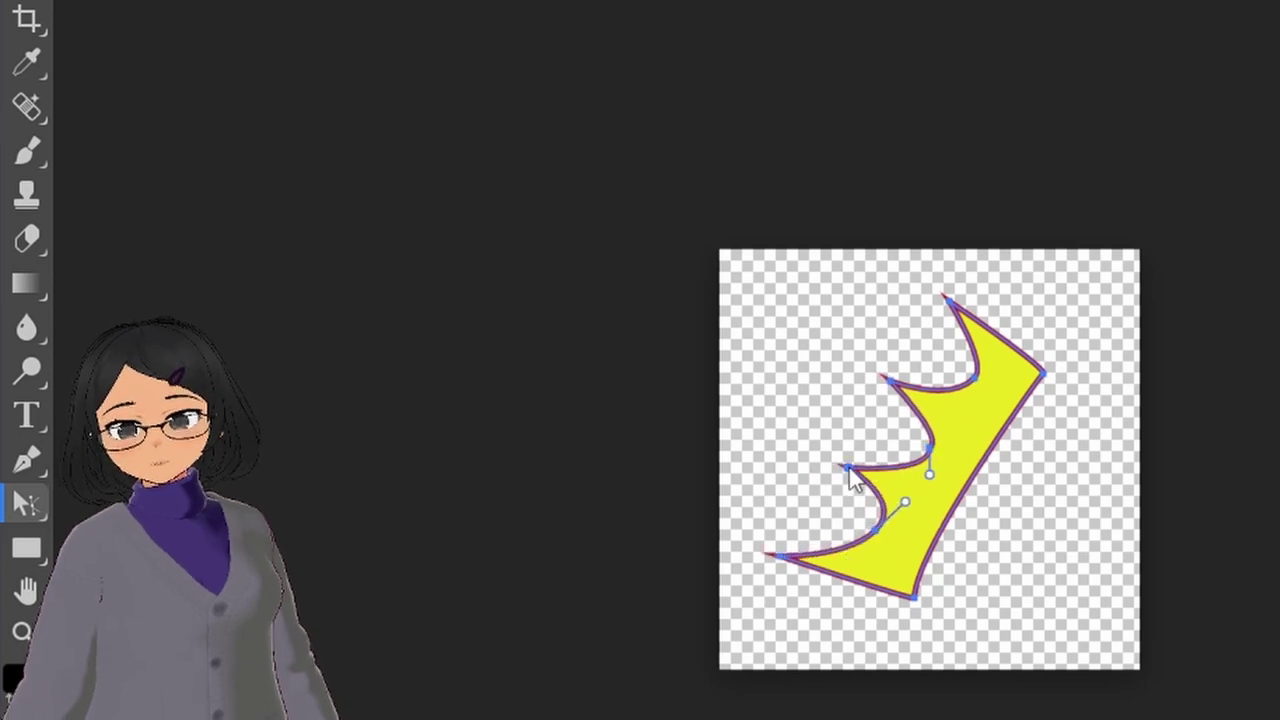
left_click_drag(947, 300, 966, 292)
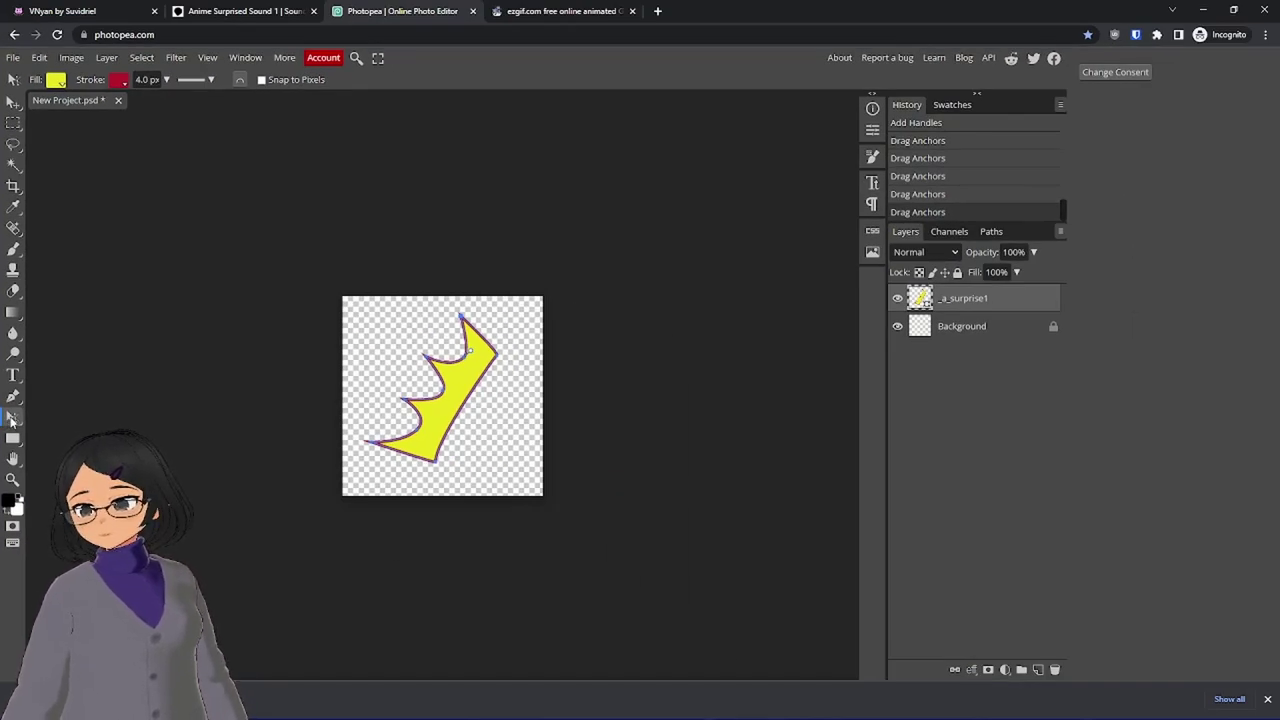
- Make the crown's red outline 6 px wide, positioned Inside, then deselect the path
left_click(53, 423)
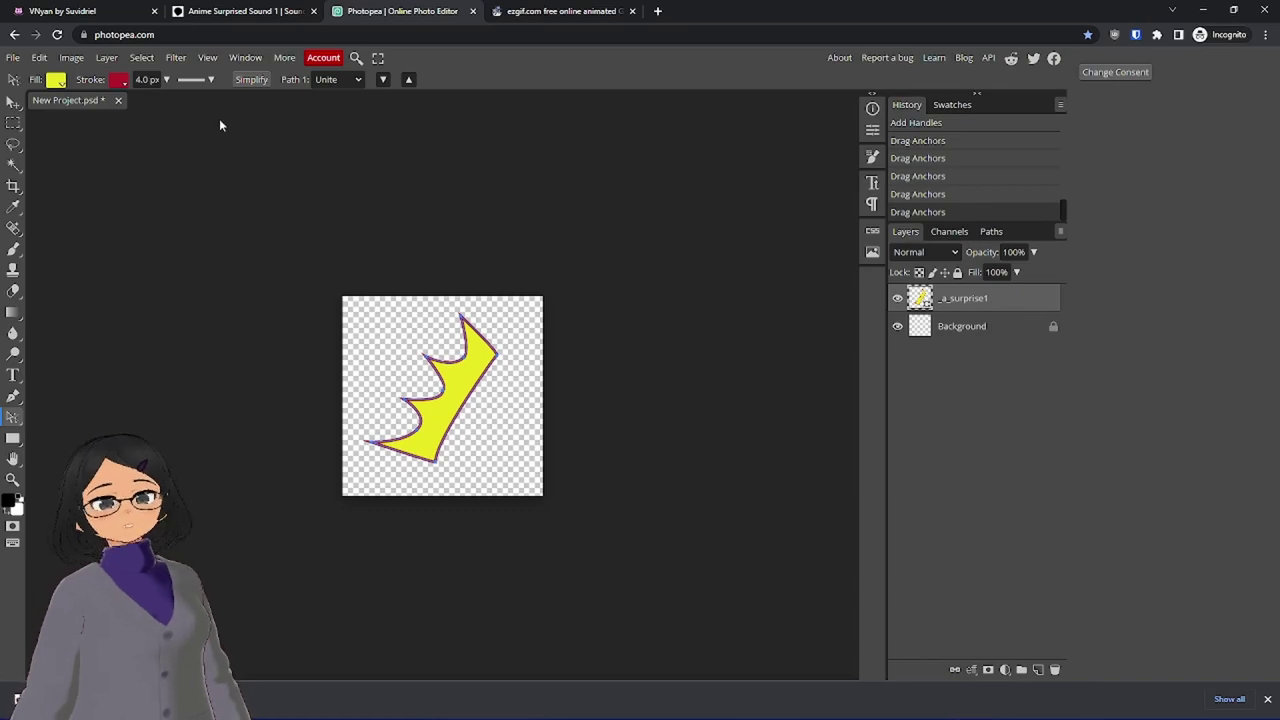
left_click(124, 83)
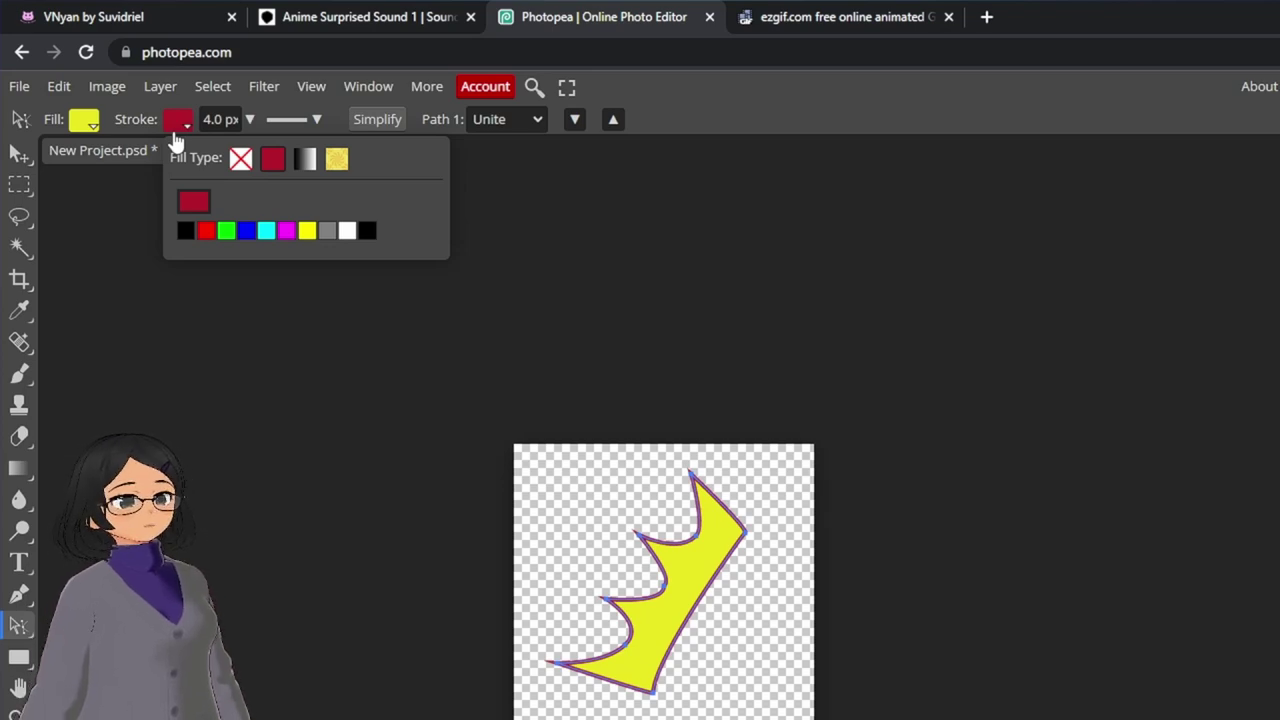
left_click(249, 119)
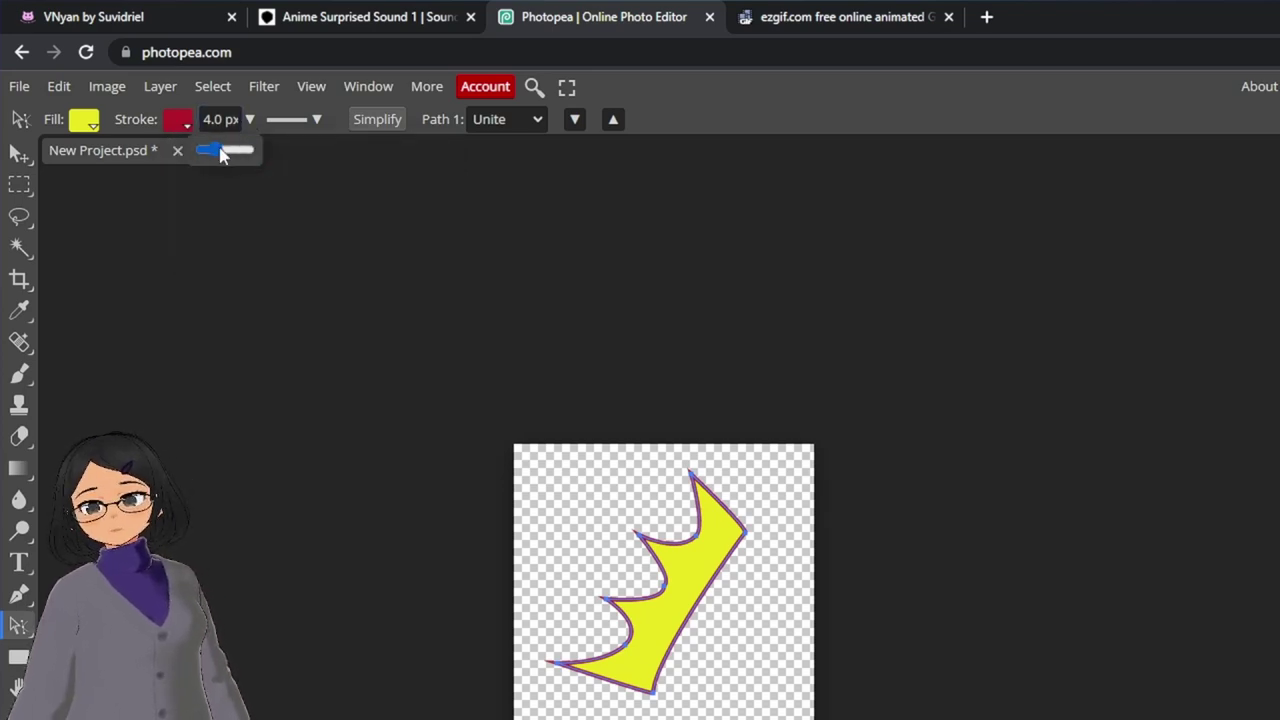
left_click_drag(222, 152, 222, 152)
double_click(218, 116)
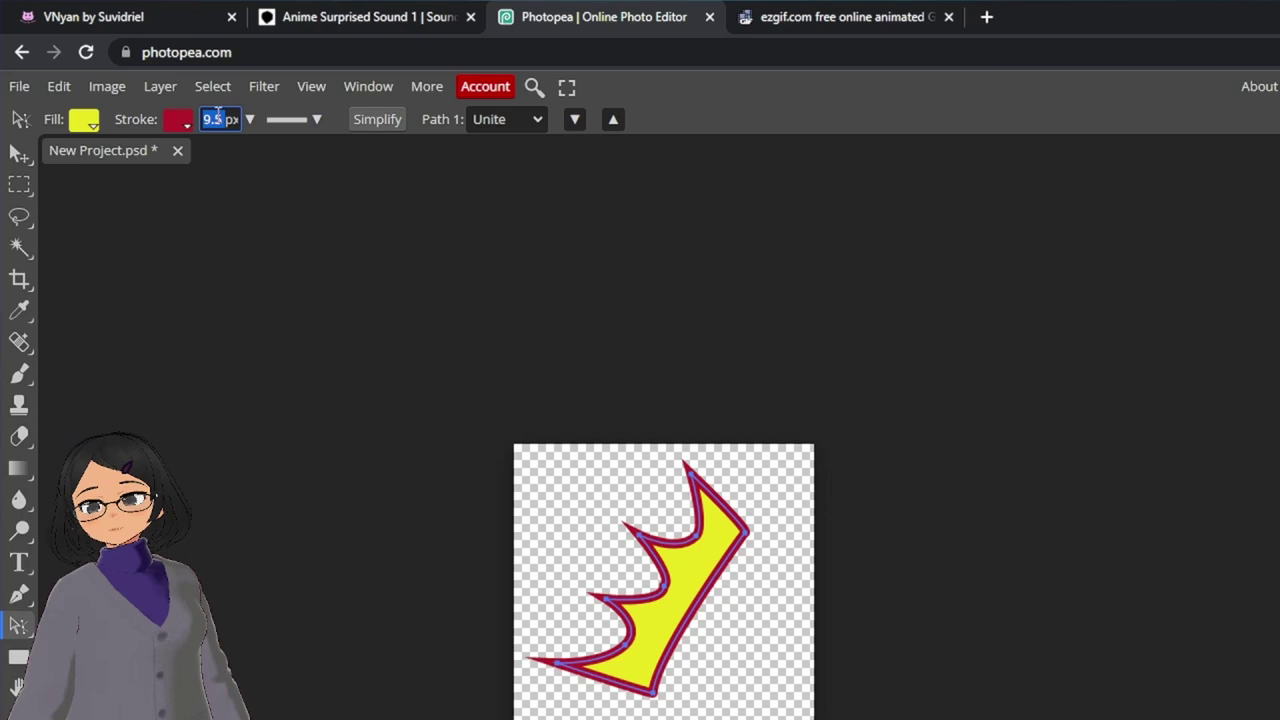
type("6")
left_click(316, 119)
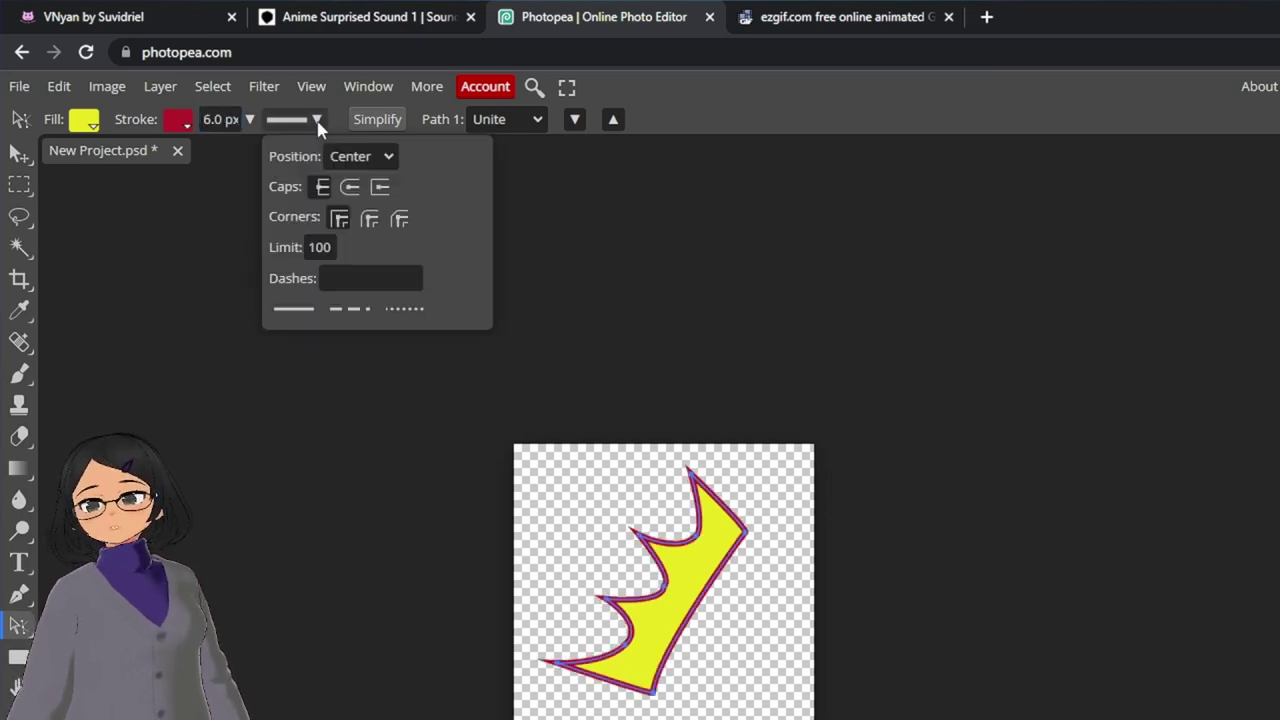
left_click(372, 158)
left_click(367, 180)
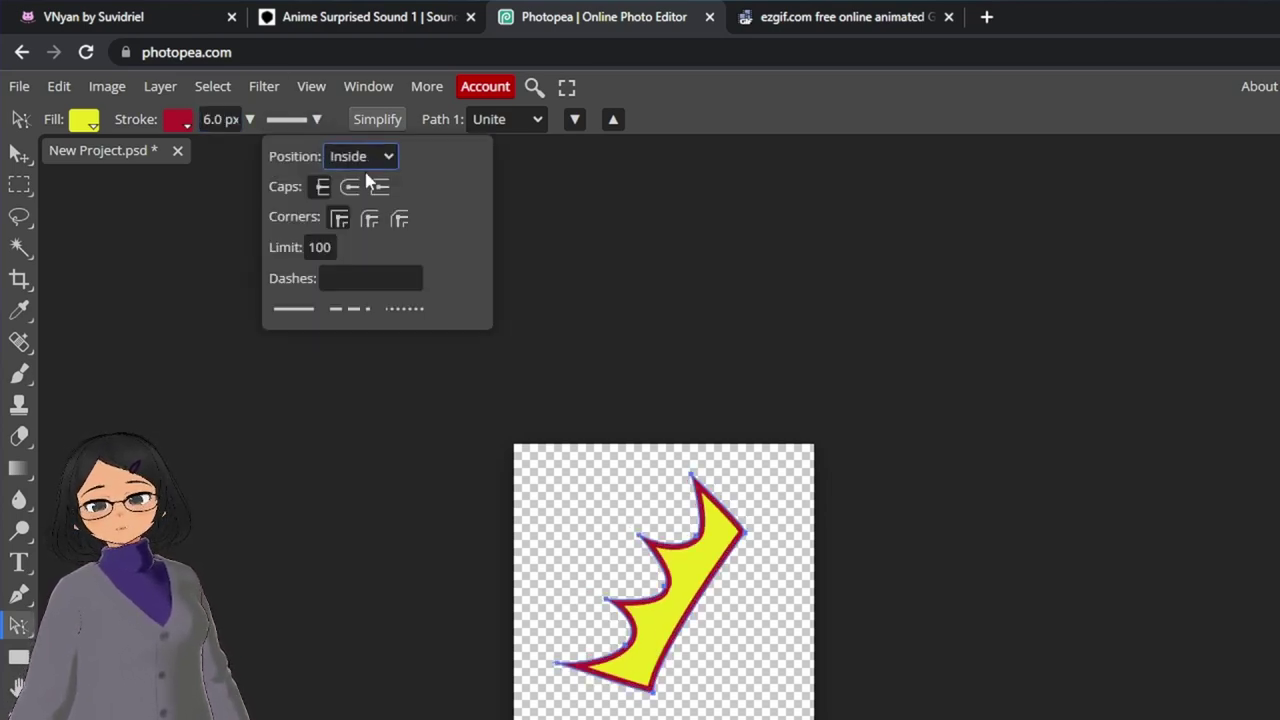
left_click(698, 283)
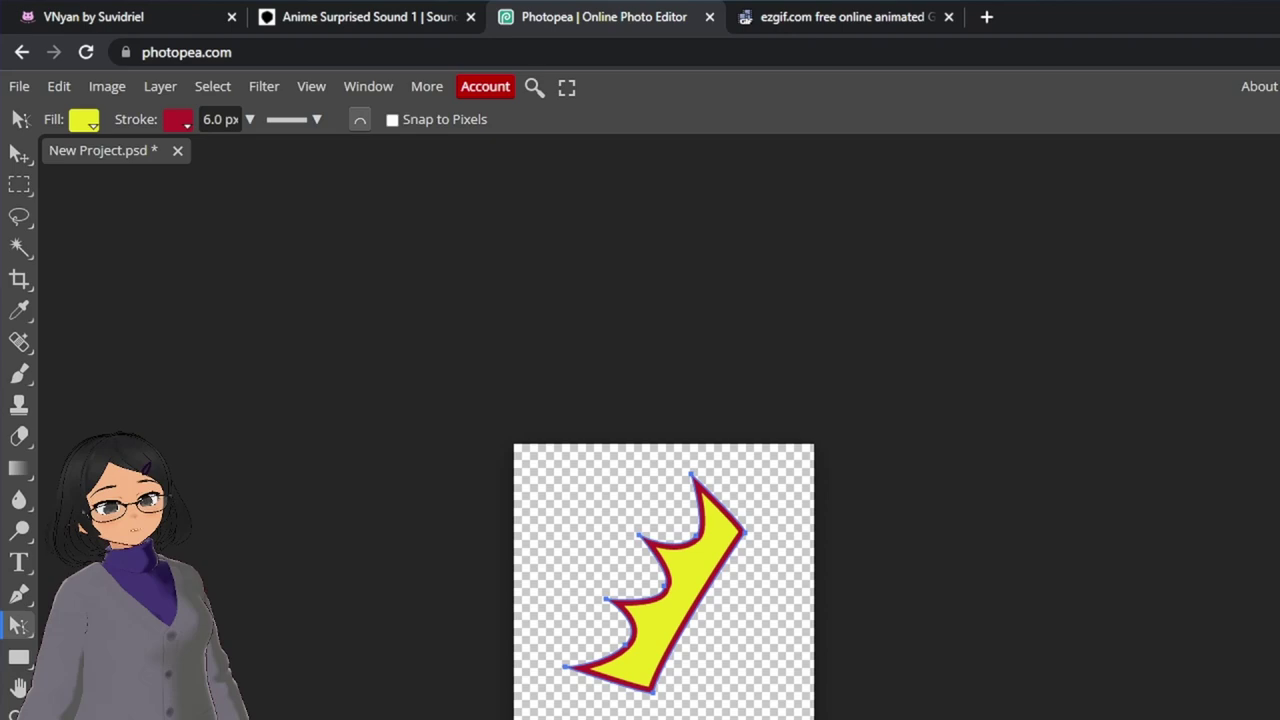
- Add one empty layer above the crown, deleting the accidental extra Layer 2
key("Escape")
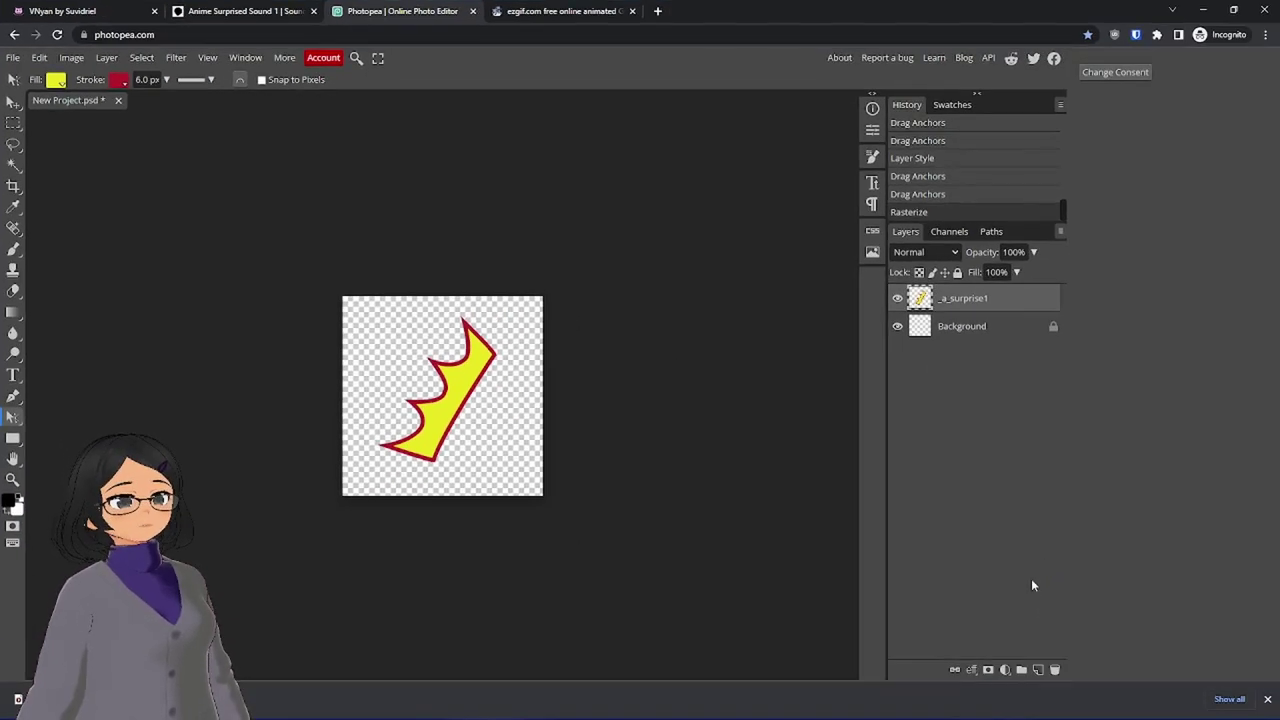
left_click(1088, 645)
left_click(1088, 645)
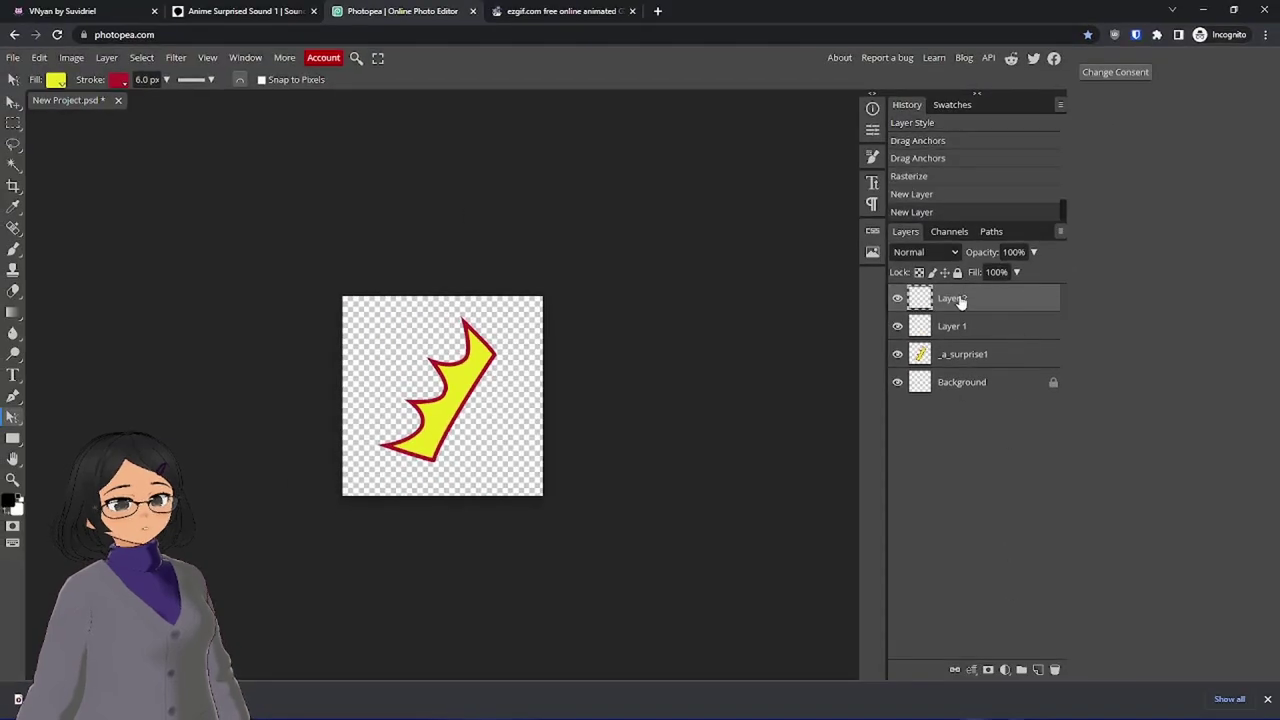
right_click(971, 86)
left_click(994, 228)
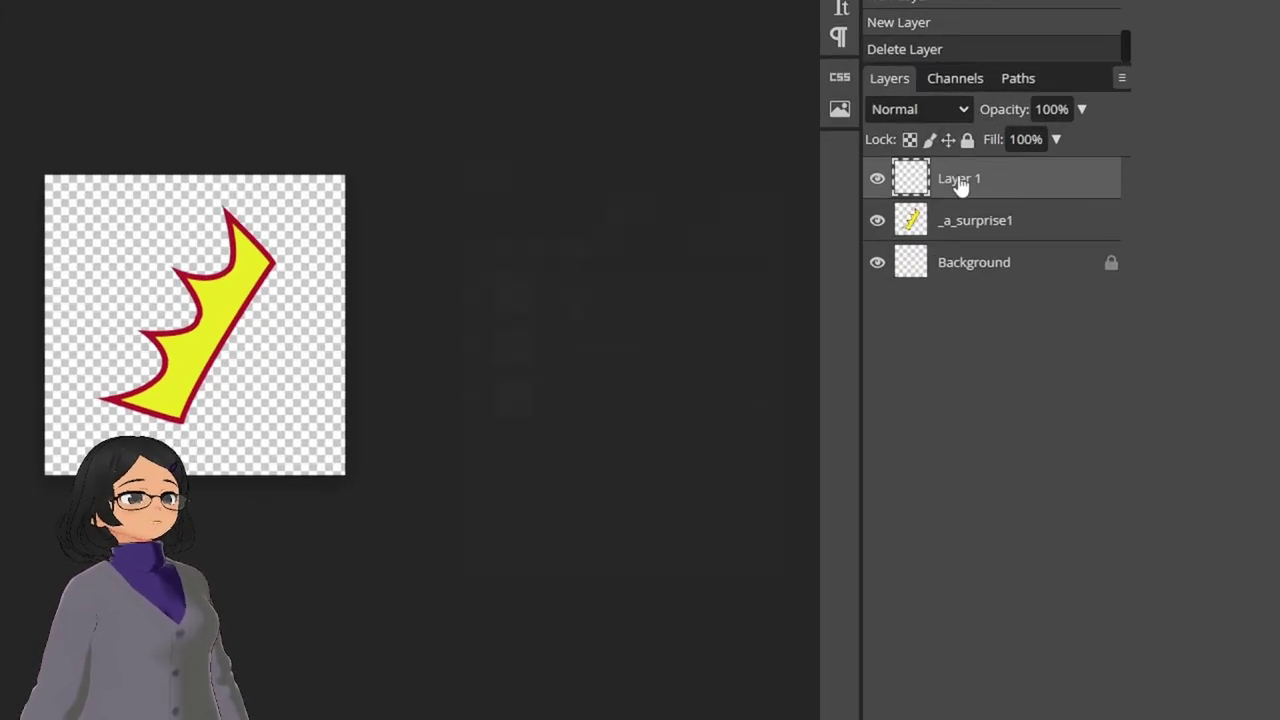
- Begin renaming Layer 1 to _a_surprise2, fixing a typo
double_click(951, 298)
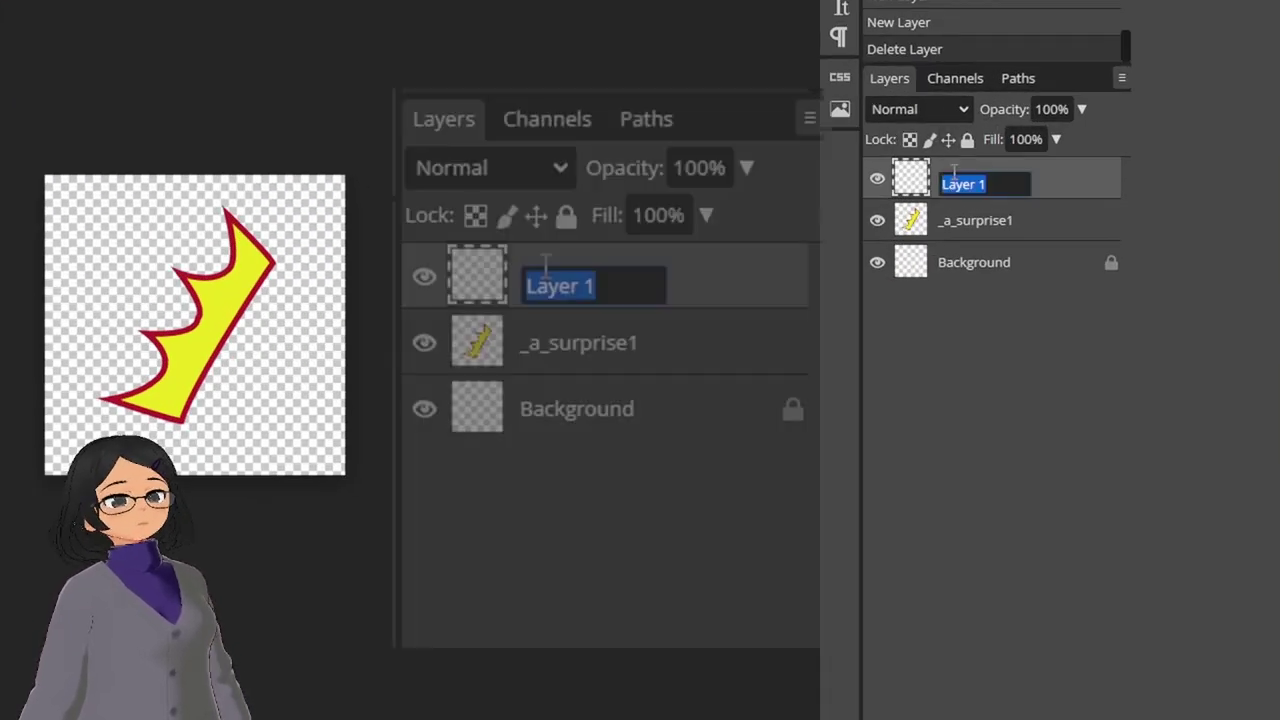
type("_a_sir")
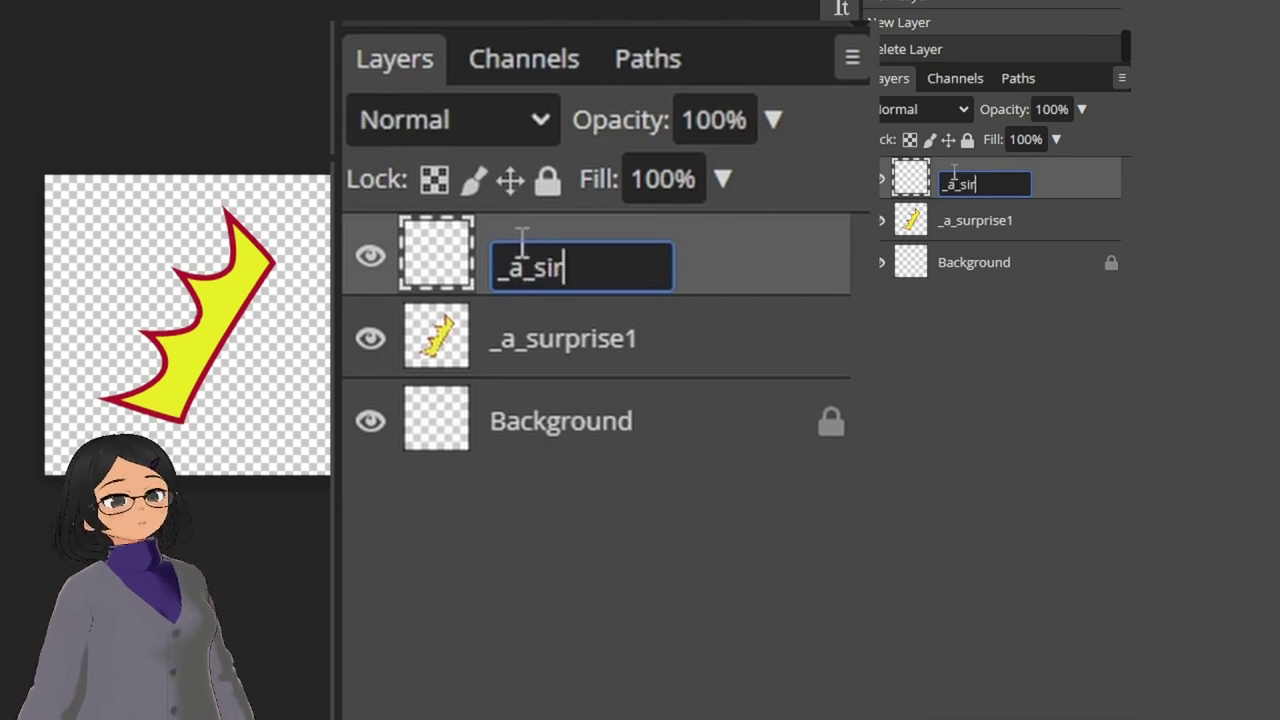
key("BackSpace")
key("BackSpace")
- Finish naming _a_surprise2, then duplicate the _a_surprise1 crown to the top as _a_surprise3
type("urprise2")
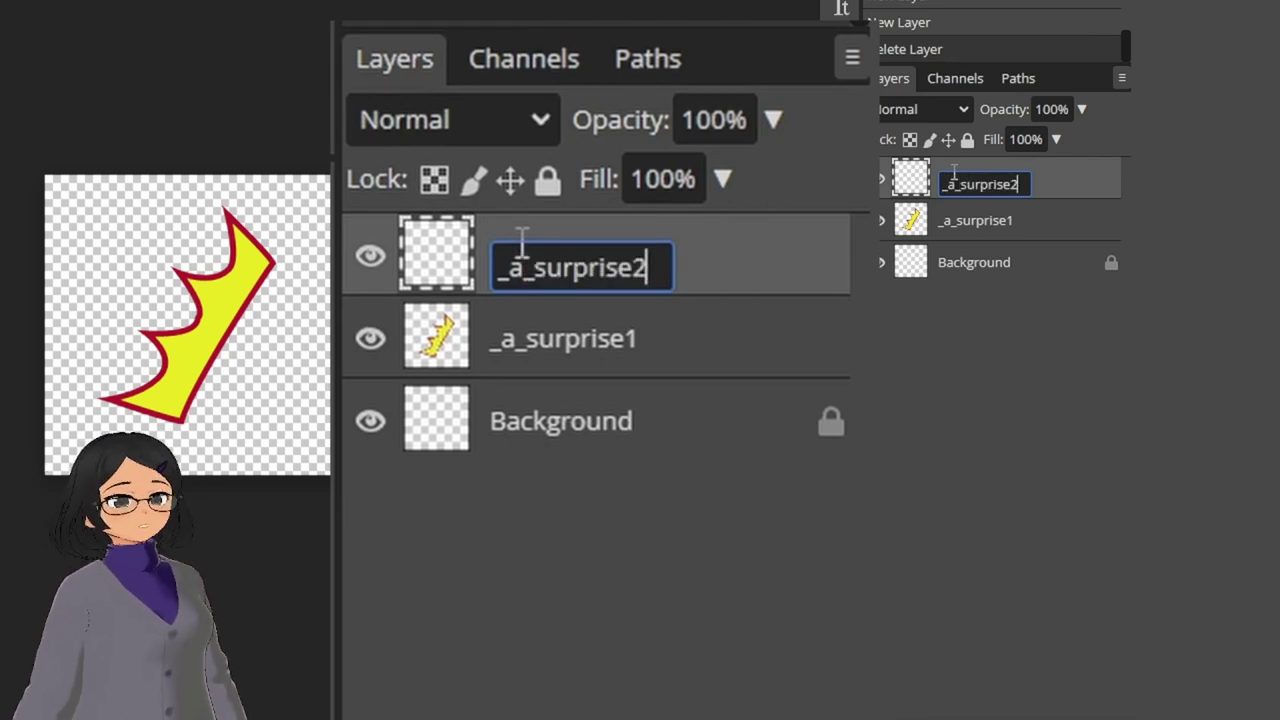
key("Return")
right_click(985, 220)
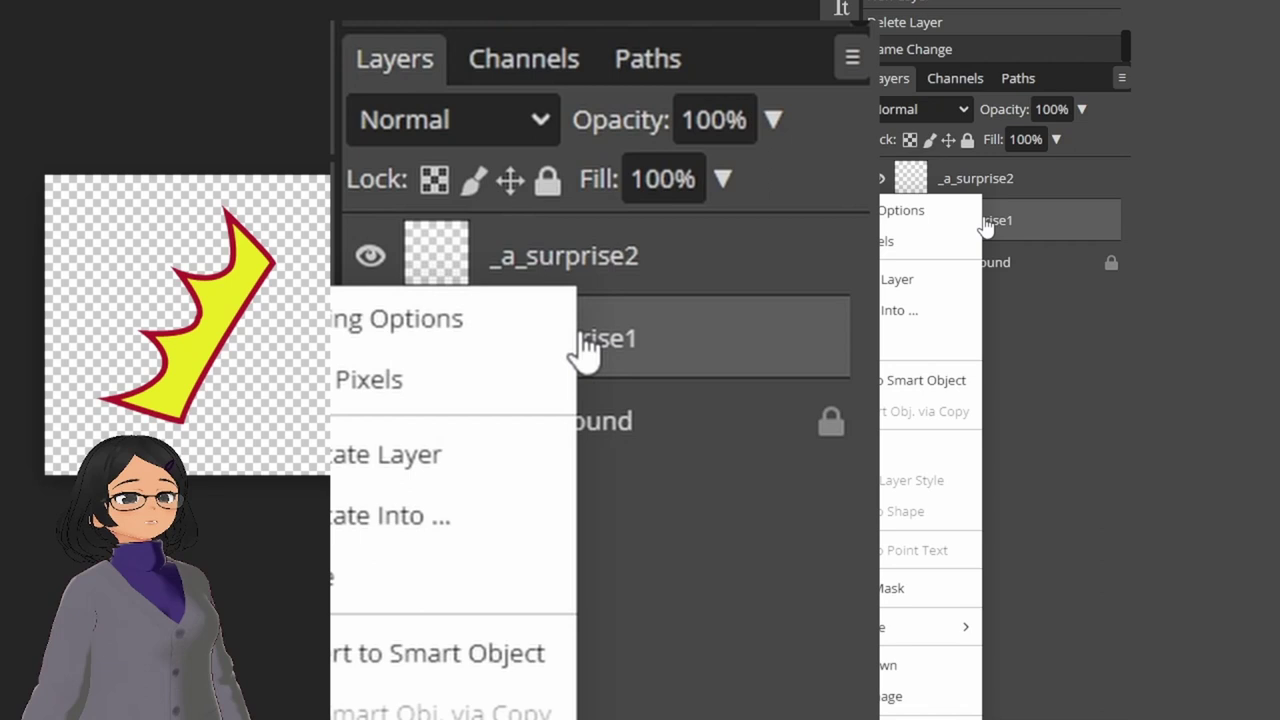
left_click(920, 284)
left_click_drag(996, 221, 1005, 190)
double_click(1015, 186)
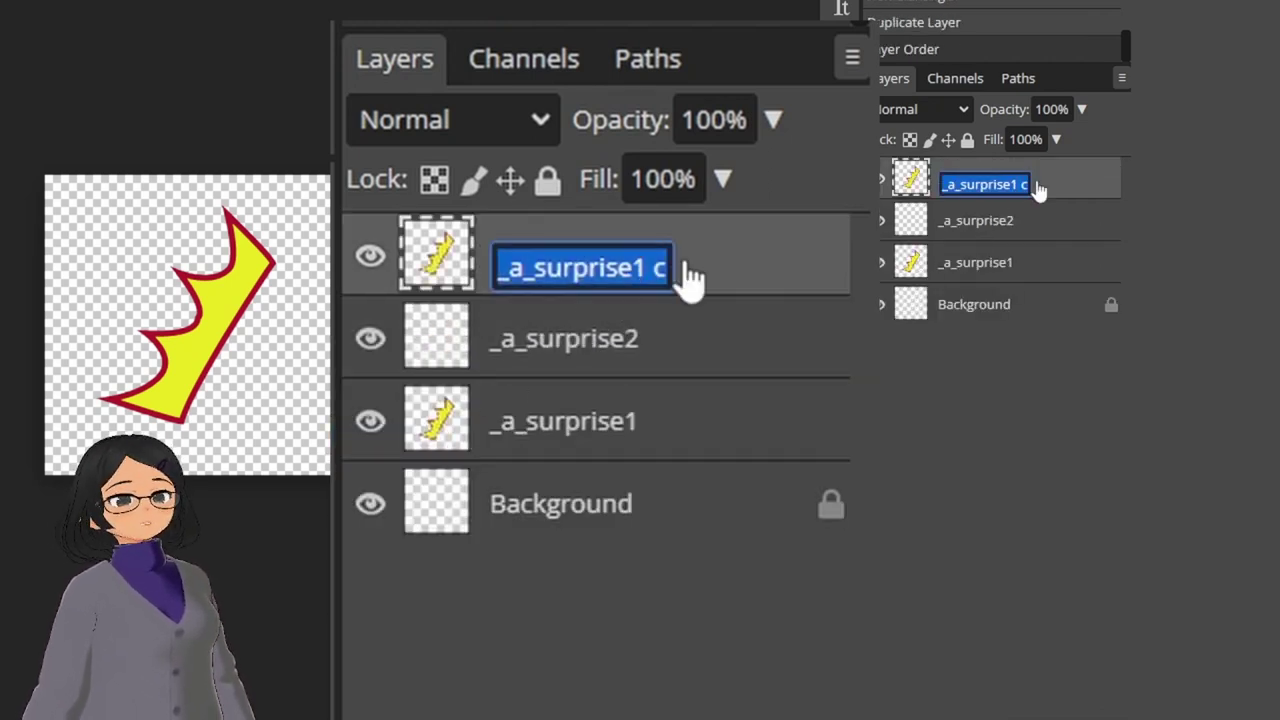
left_click(1025, 184)
key("BackSpace")
key("BackSpace")
key("BackSpace")
key("BackSpace")
key("BackSpace")
key("BackSpace")
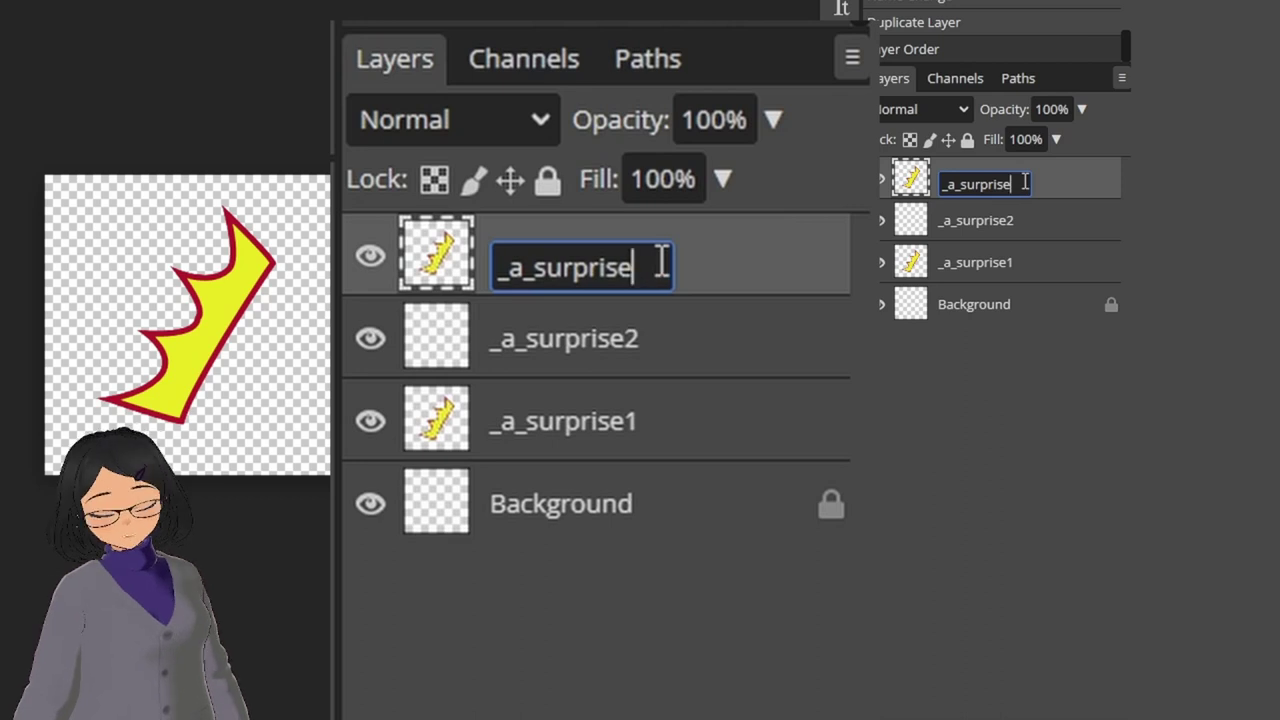
type("3")
key("Return")
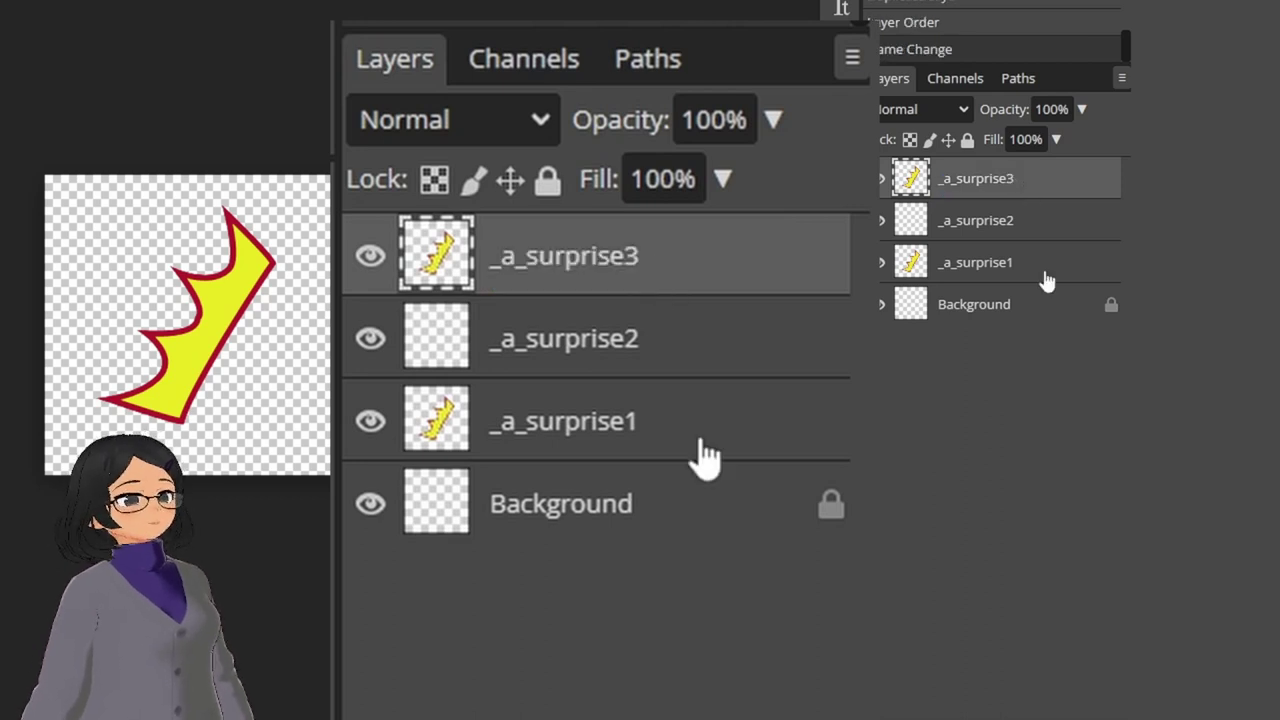
- Duplicate the blank _a_surprise2 layer to the top and name it _a_surprise4
right_click(1020, 218)
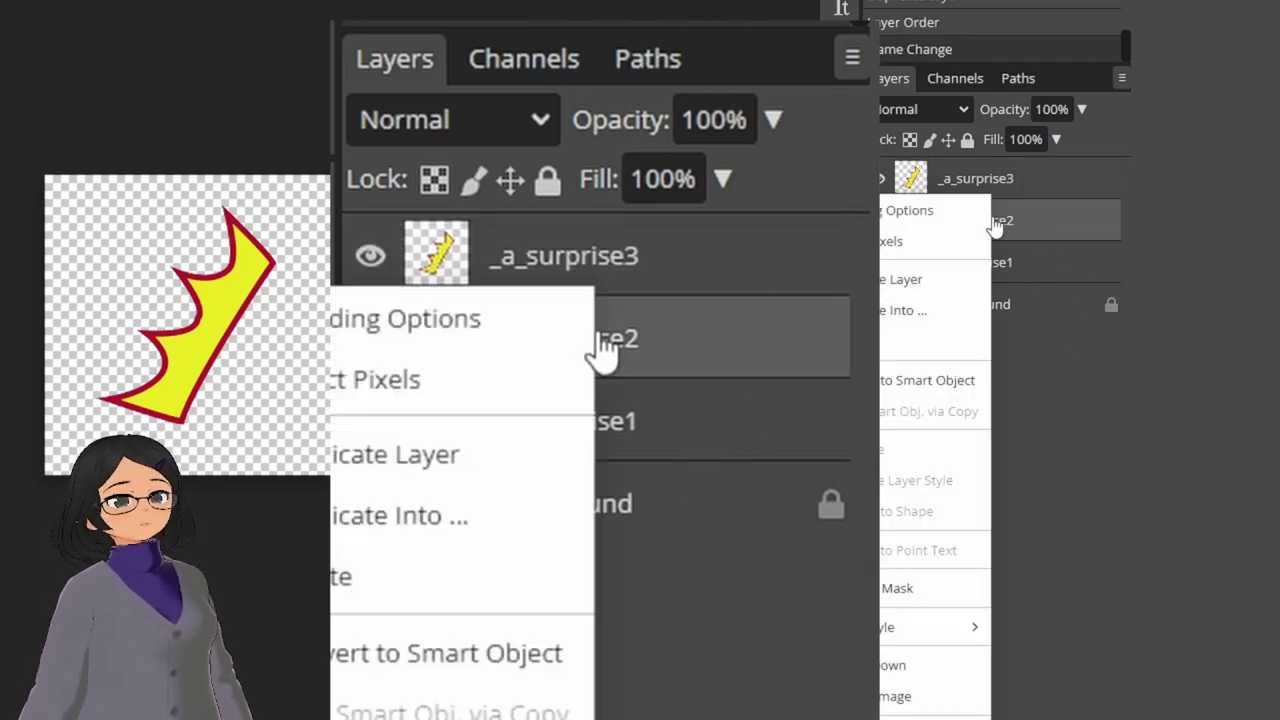
left_click(917, 284)
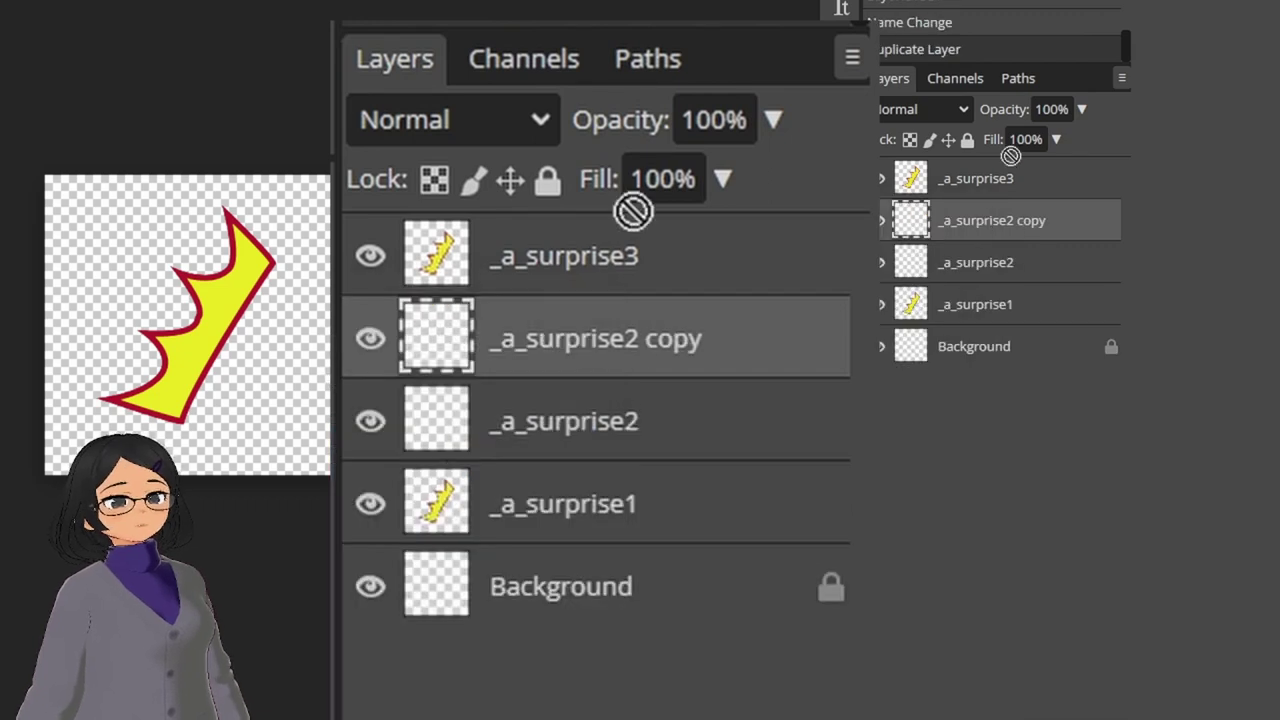
left_click_drag(1005, 228, 1005, 178)
double_click(1013, 182)
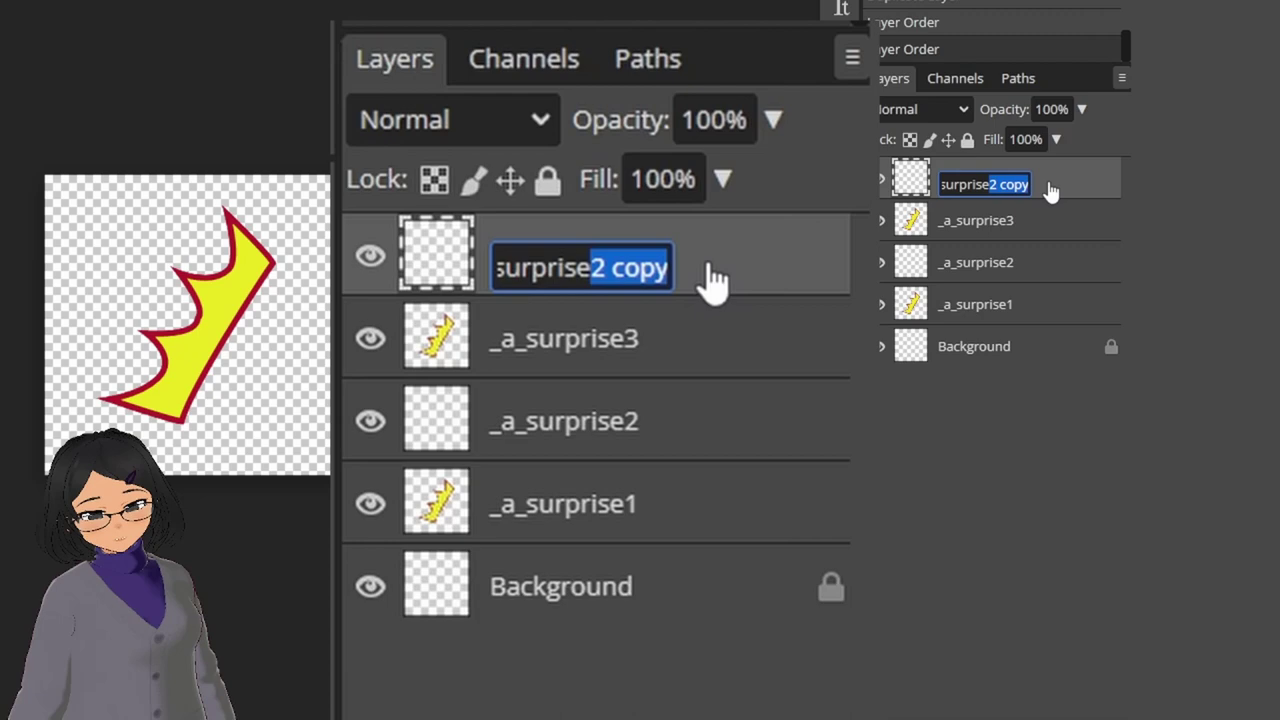
type("_a_surprise4")
key("Return")
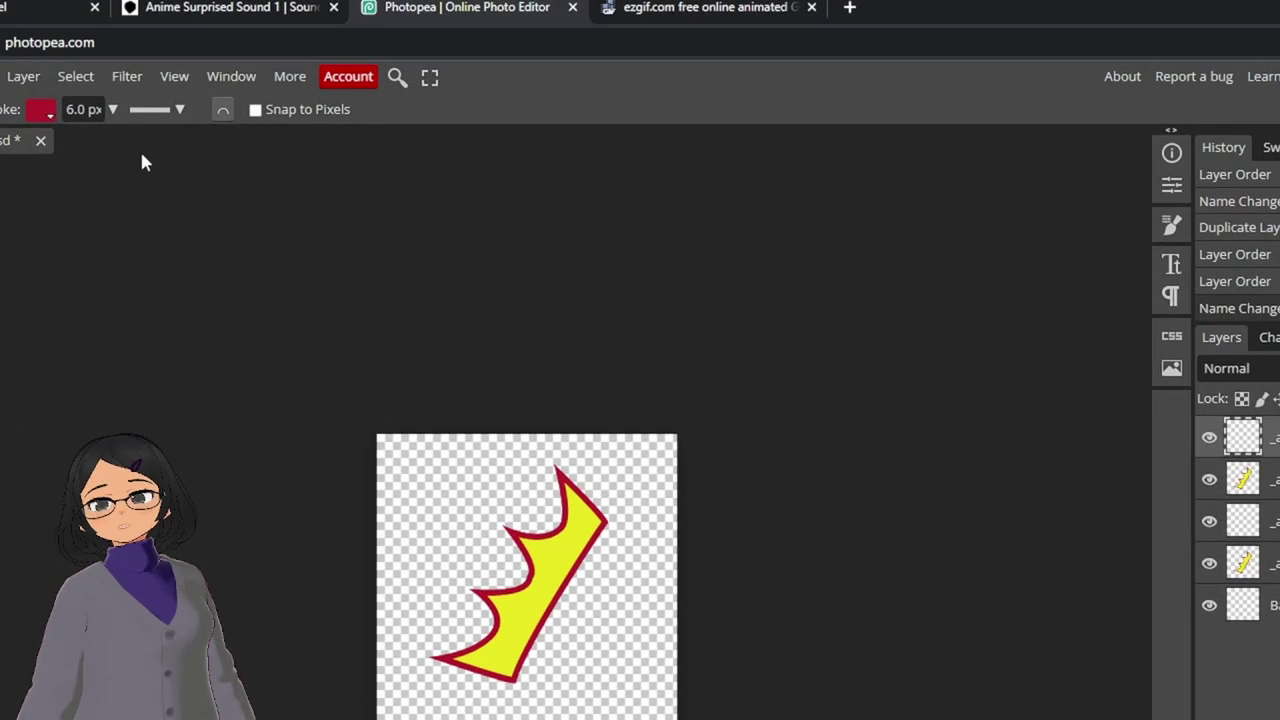
left_click(4, 56)
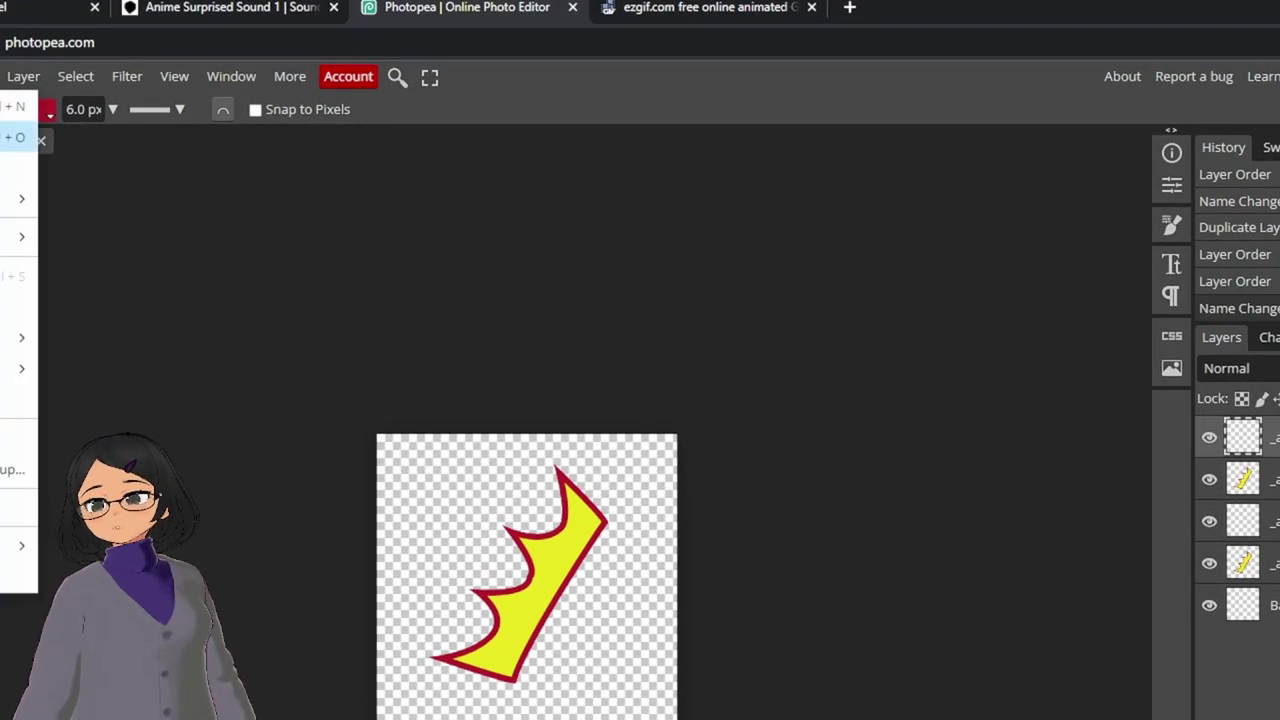
mouse_move(25, 368)
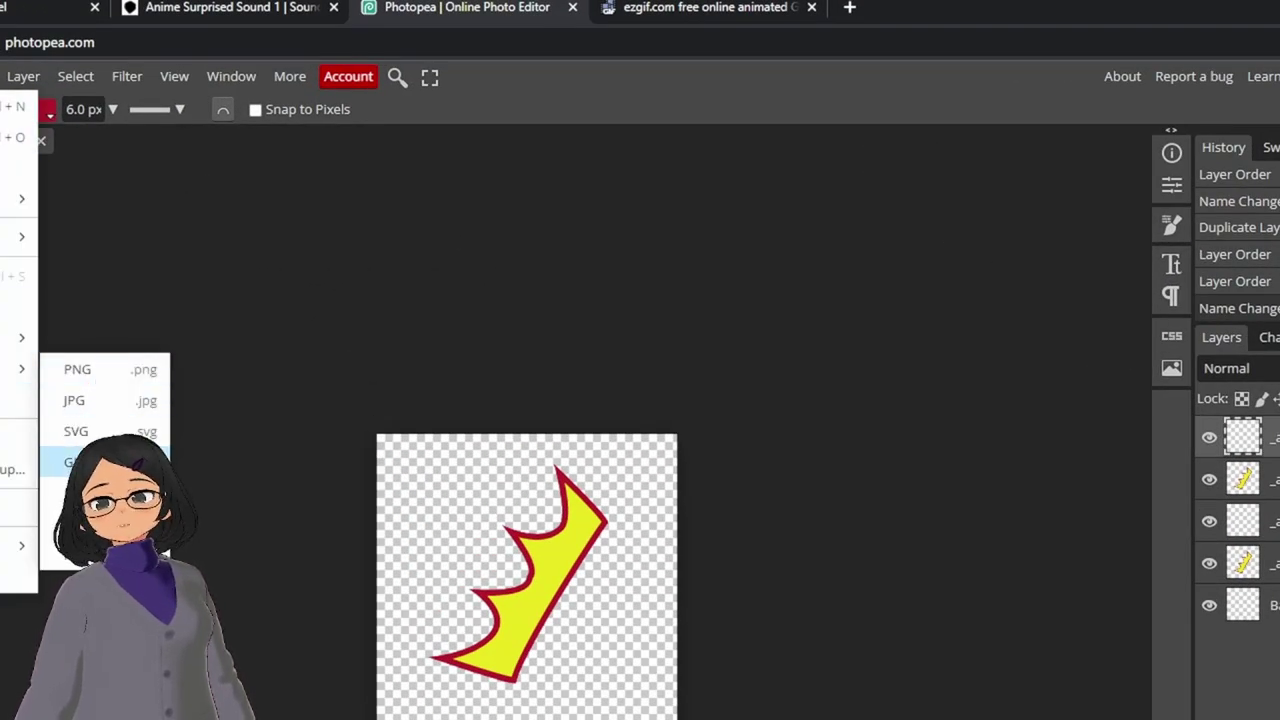
left_click(72, 462)
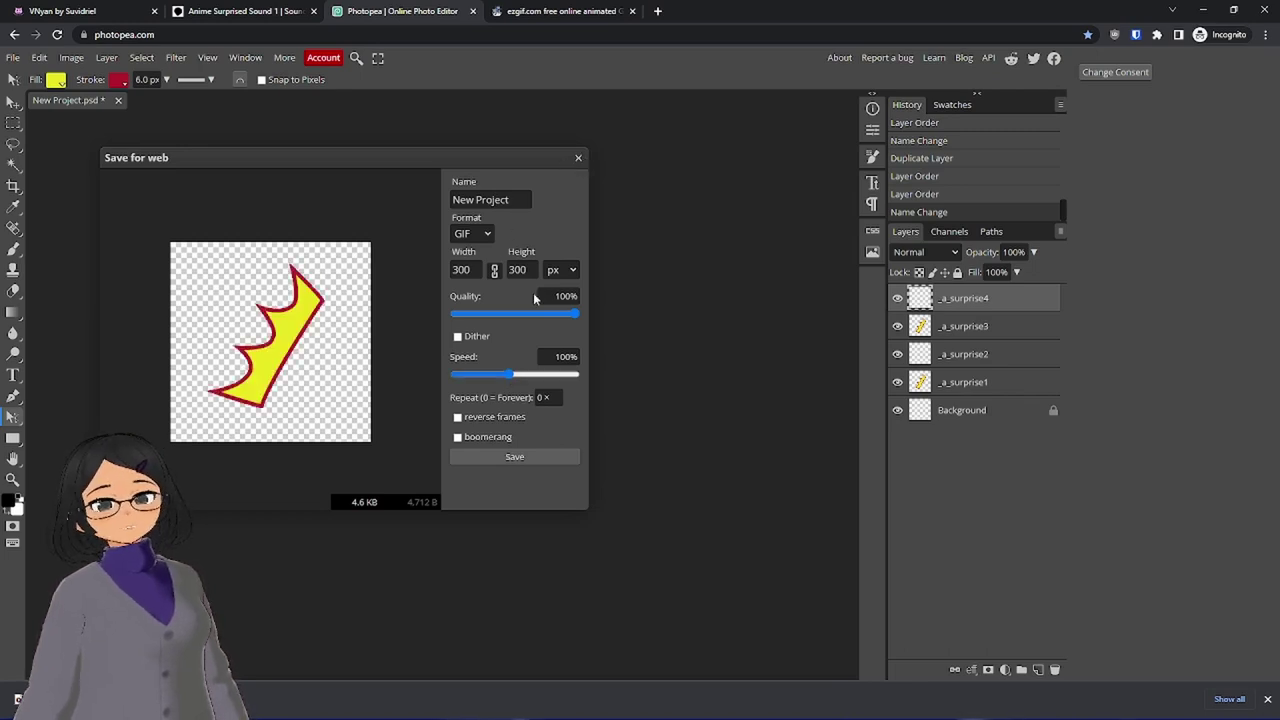
left_click(578, 157)
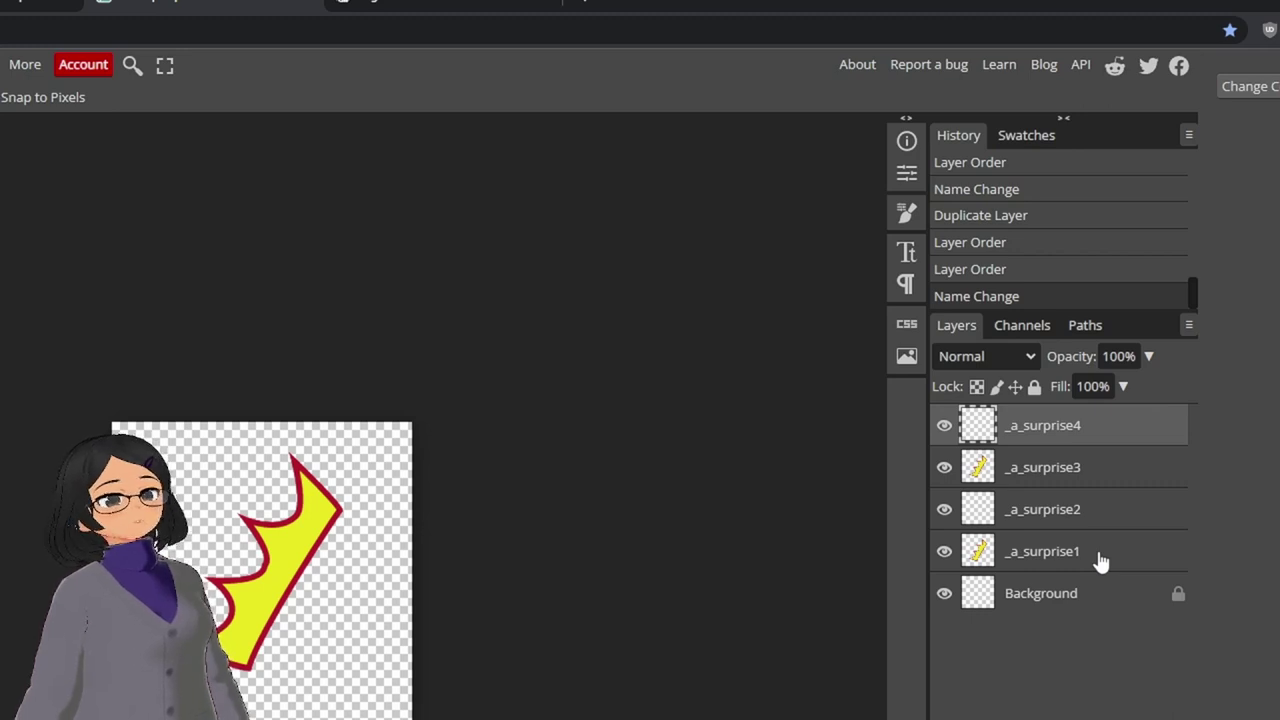
- Append ,500 to the _a_surprise1 and _a_surprise2 layer names
double_click(1100, 560)
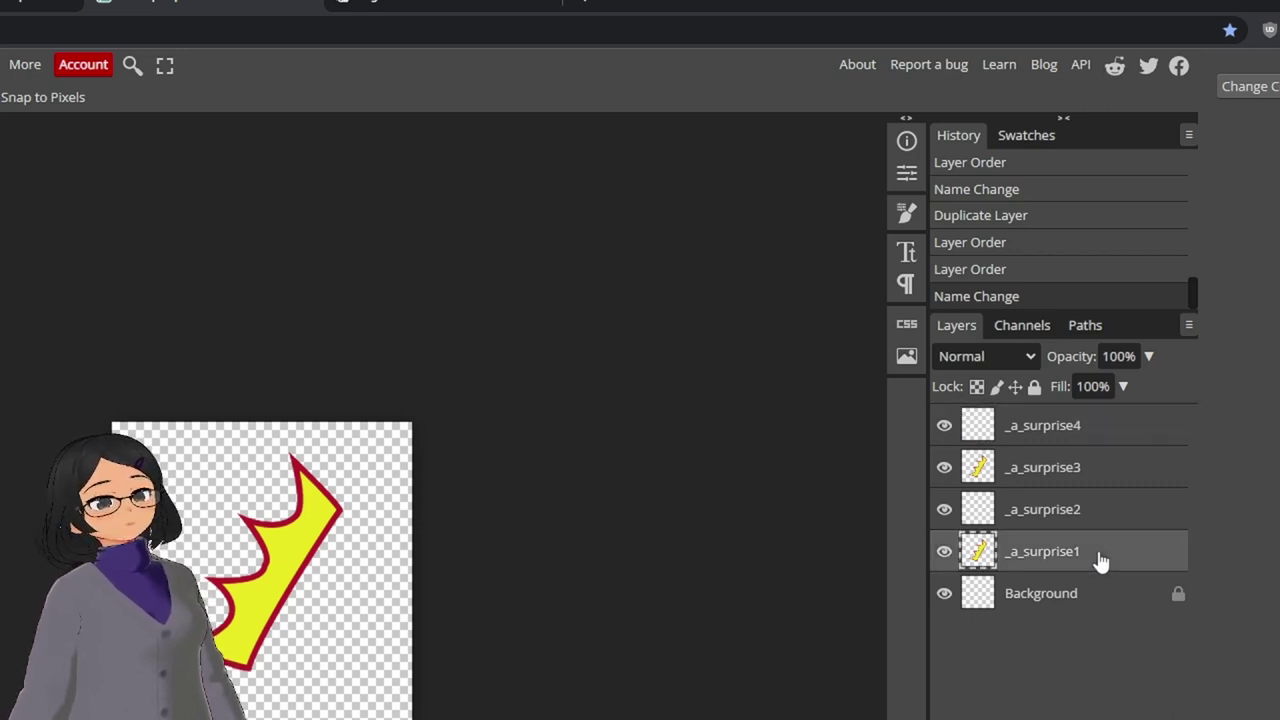
left_click(370, 218)
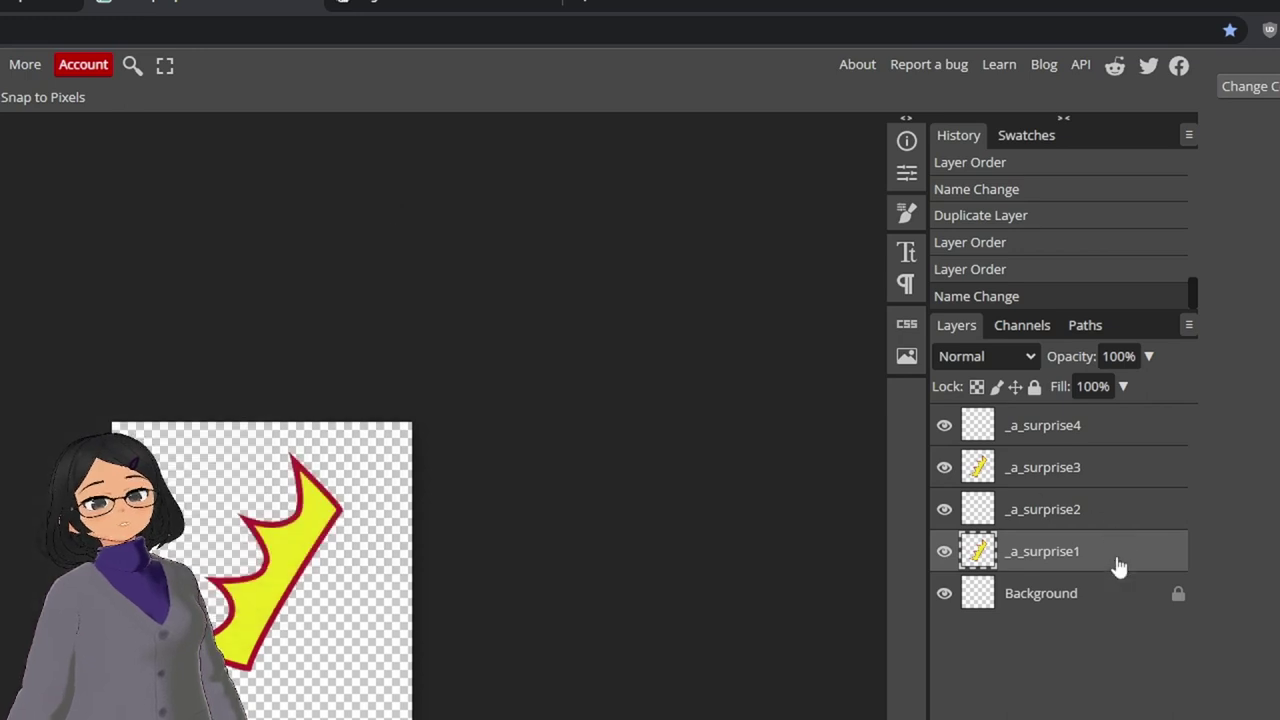
double_click(1068, 560)
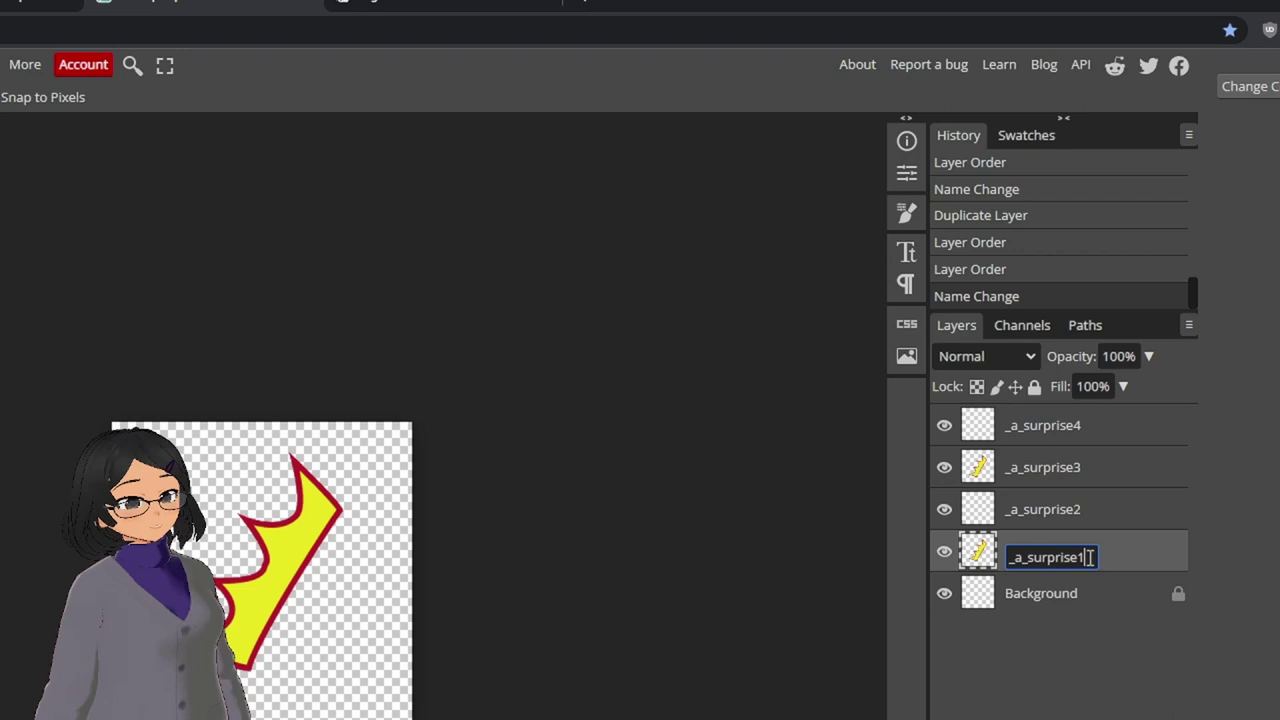
type(",500")
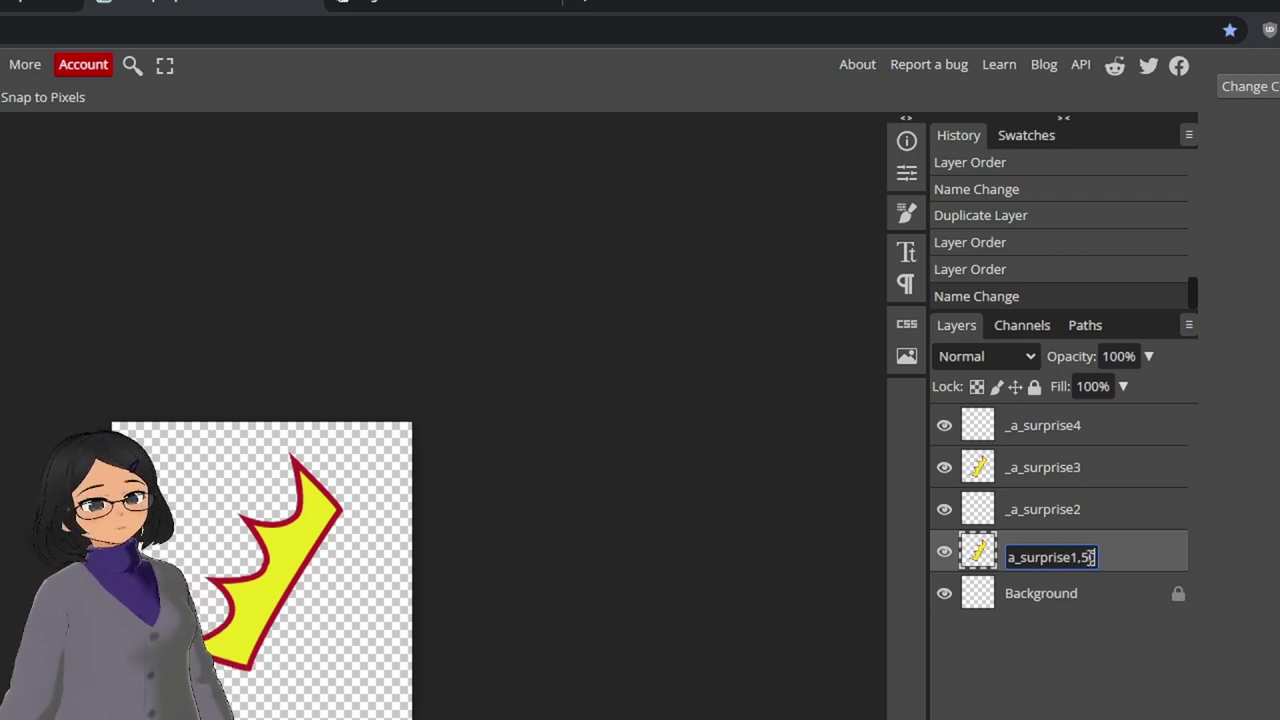
key("Return")
double_click(1080, 511)
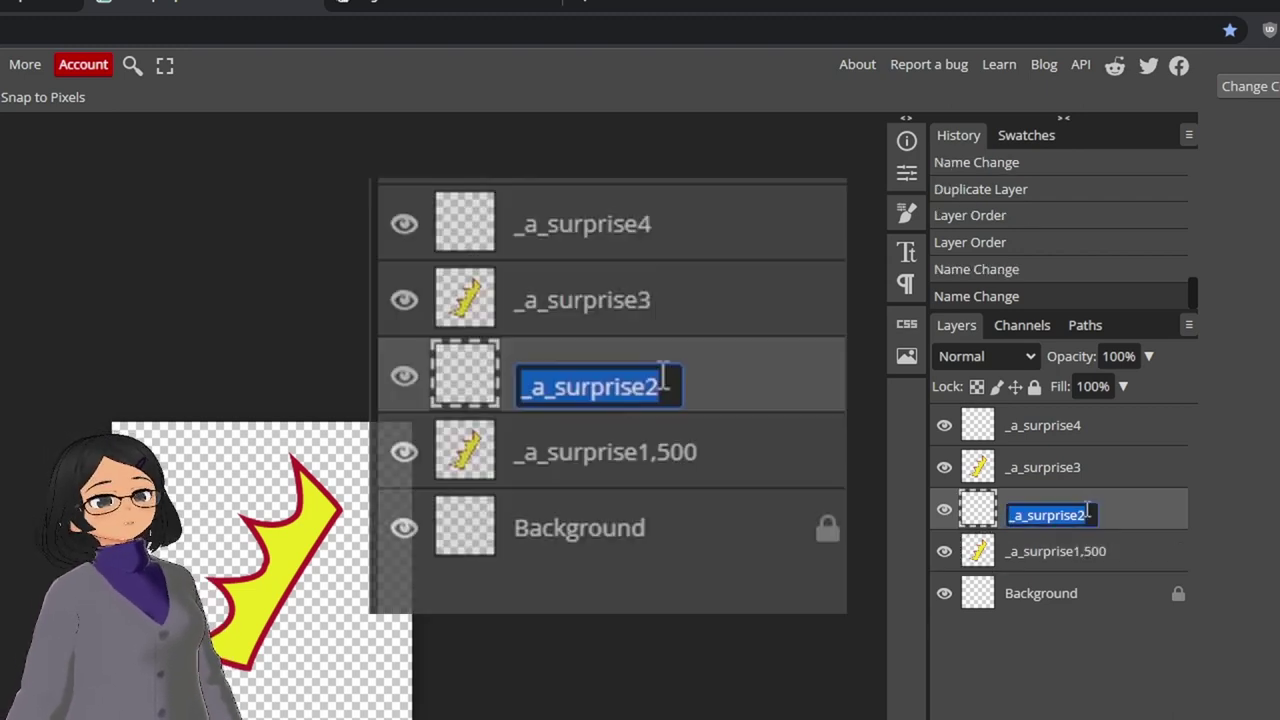
left_click(1086, 516)
type(",500")
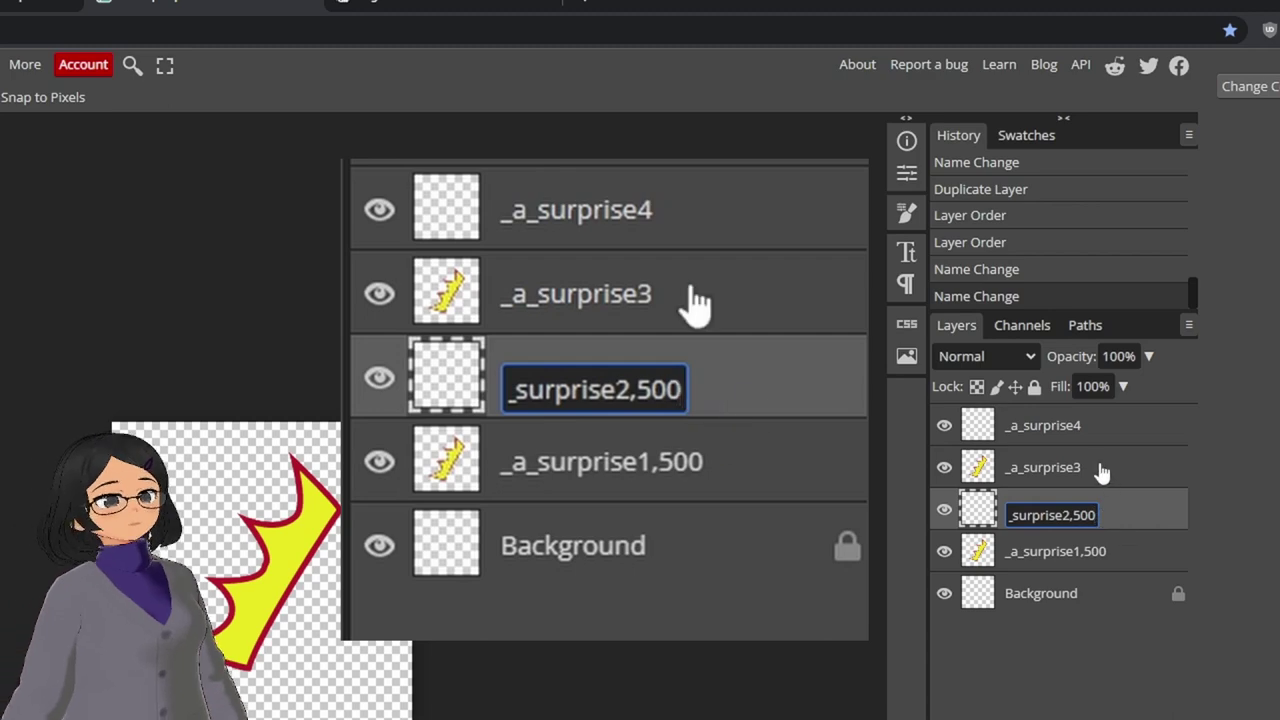
- Append ,500 to the _a_surprise3 and _a_surprise4 layer names
double_click(1086, 472)
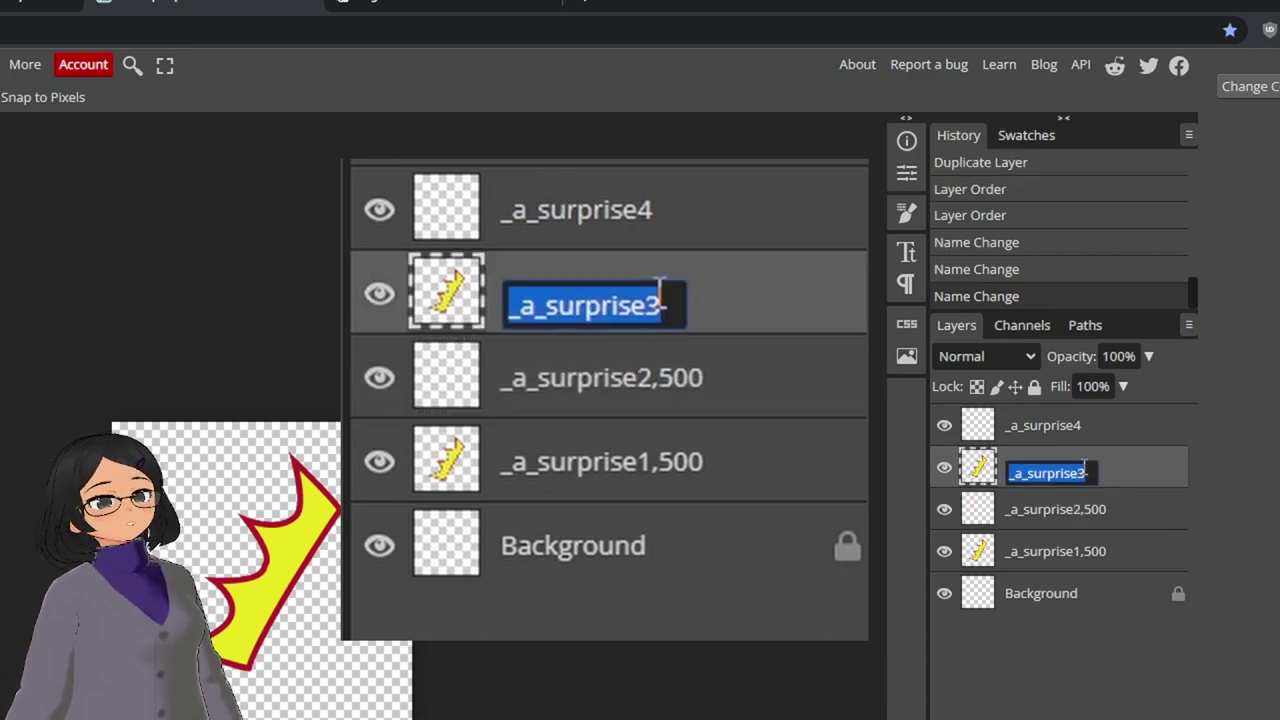
left_click(1090, 473)
type(",500")
key("Return")
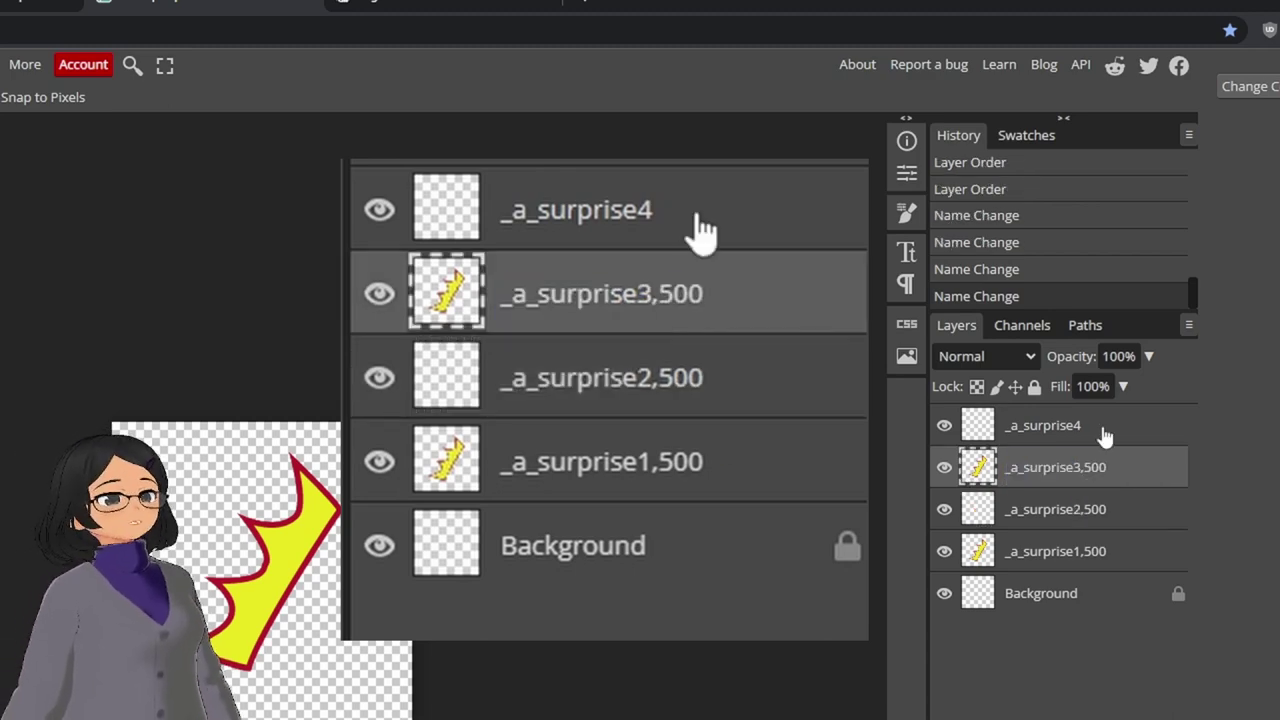
left_click(1098, 432)
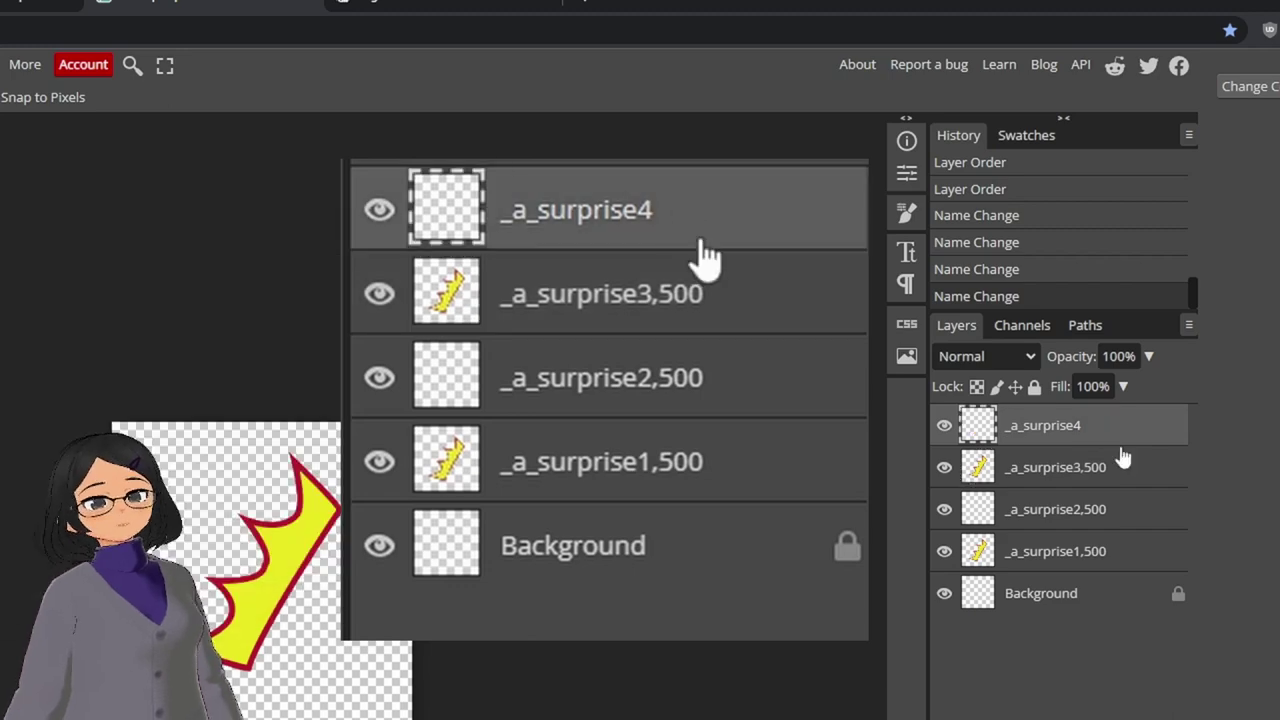
double_click(1082, 427)
left_click(1092, 428)
type(",500")
key("Return")
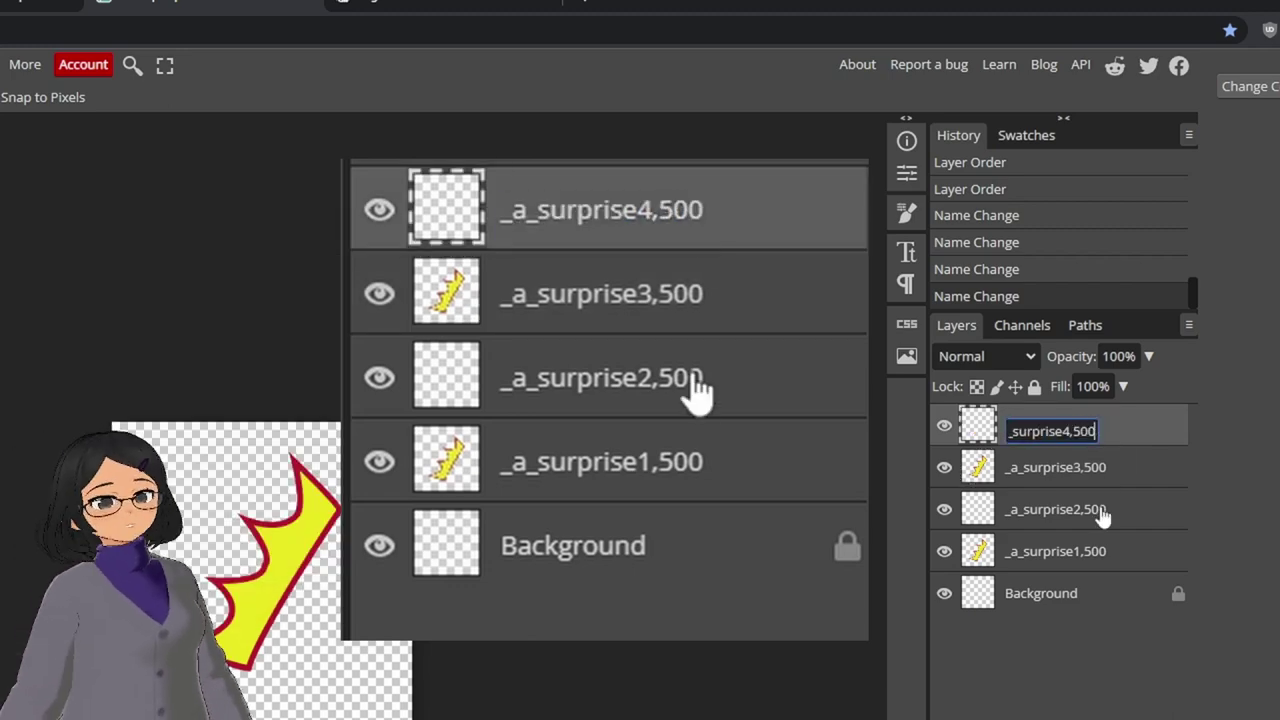
- Change the delays of _a_surprise2 and _a_surprise1 from 500 to 200
double_click(1100, 514)
left_click(1094, 516)
type("2")
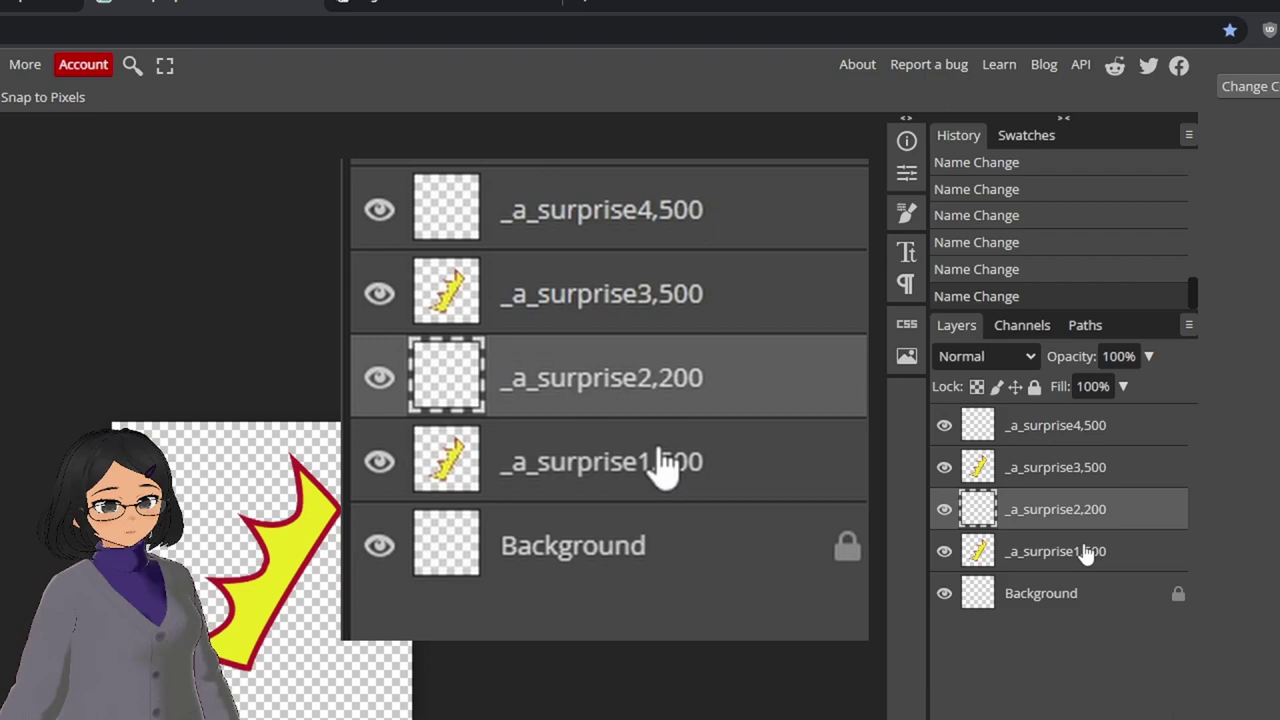
double_click(1087, 555)
left_click(1087, 555)
key("BackSpace")
type("2")
key("Return")
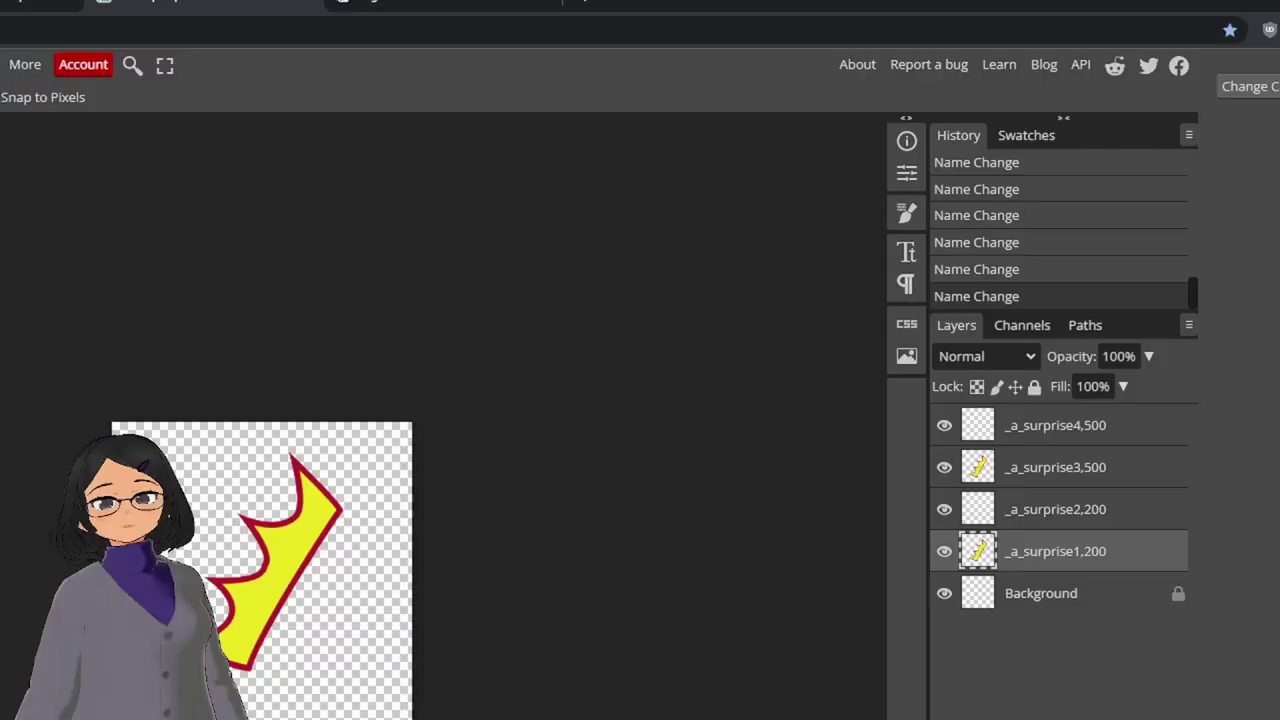
- Export the Photopea crown animation as a 300×300 GIF named ShockCrown
left_click(10, 57)
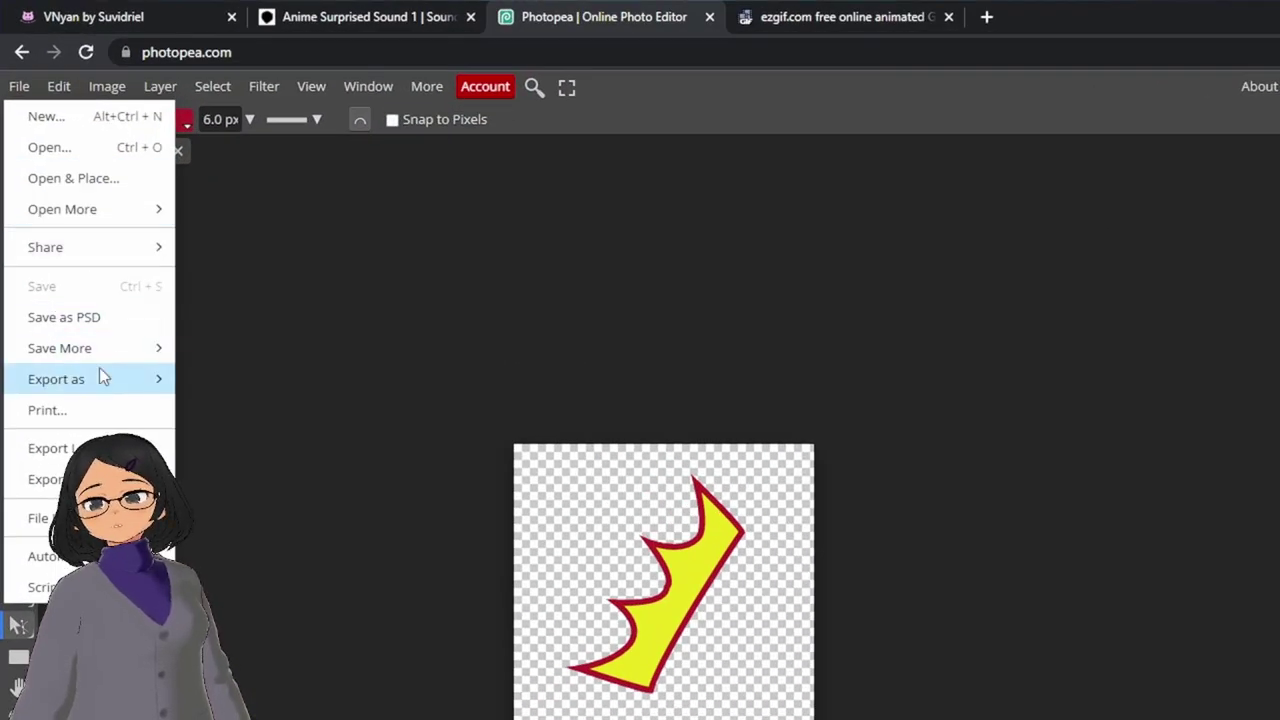
mouse_move(101, 252)
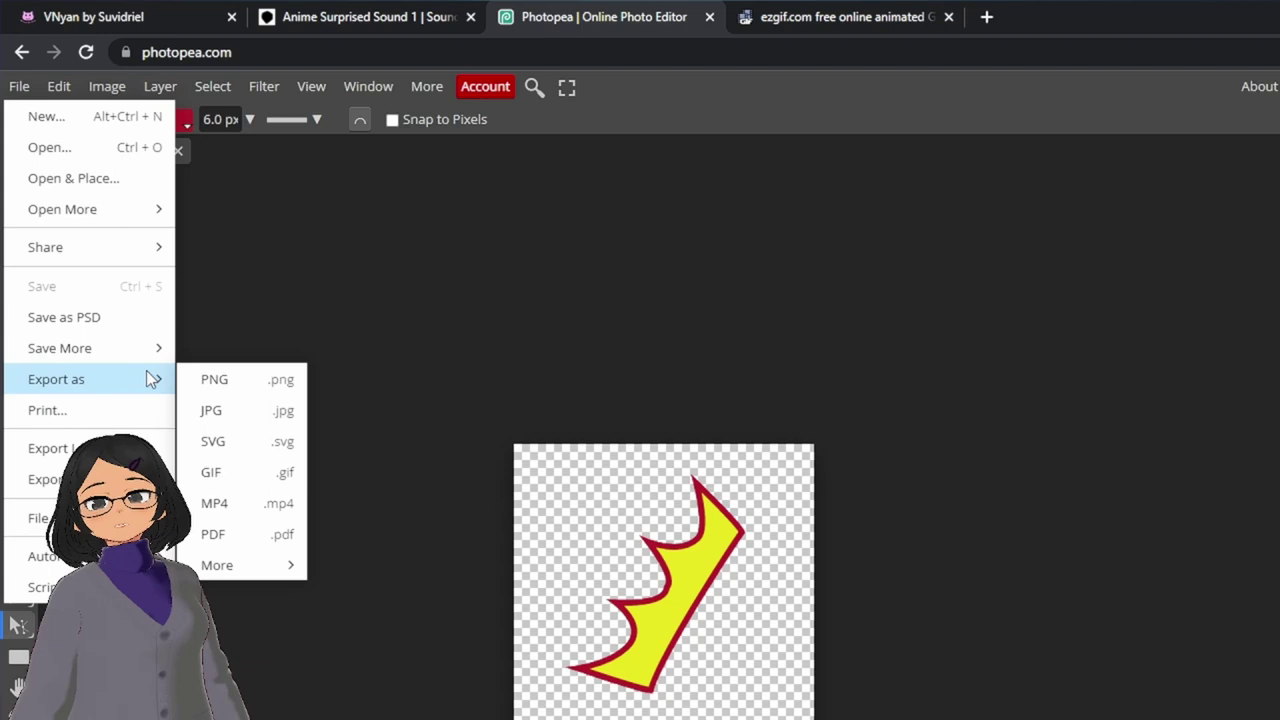
left_click(260, 471)
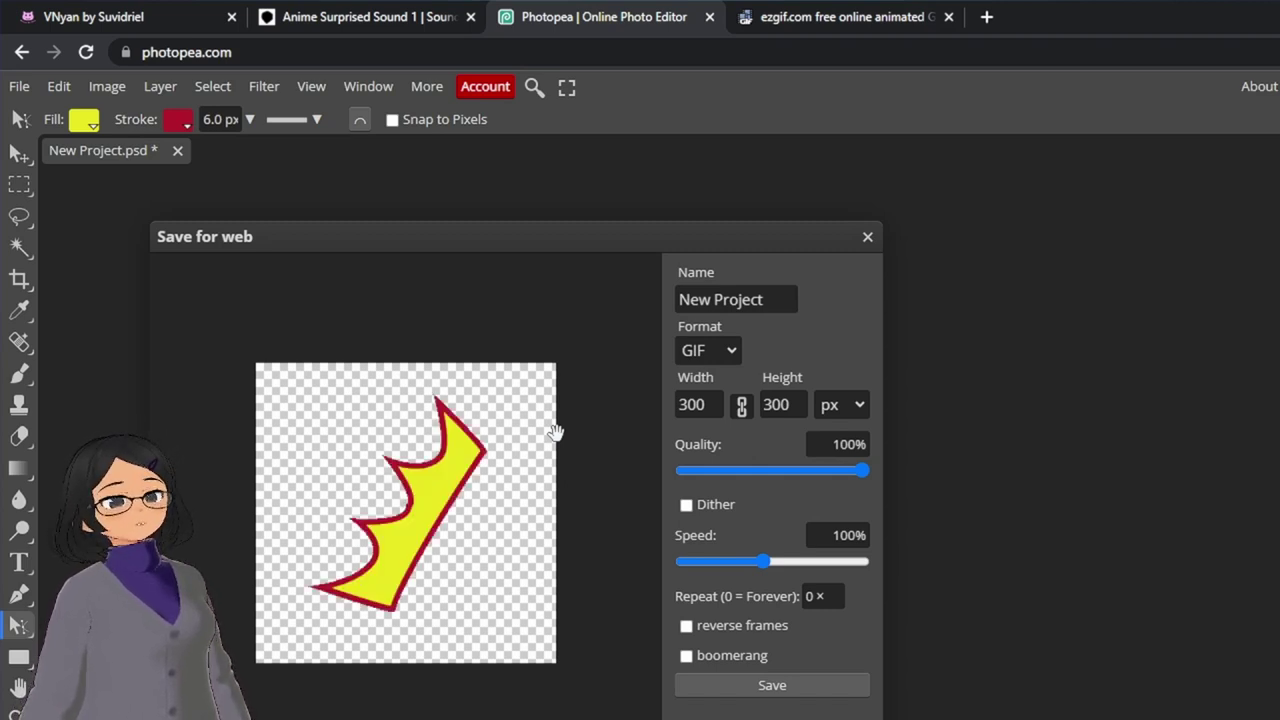
left_click(760, 300)
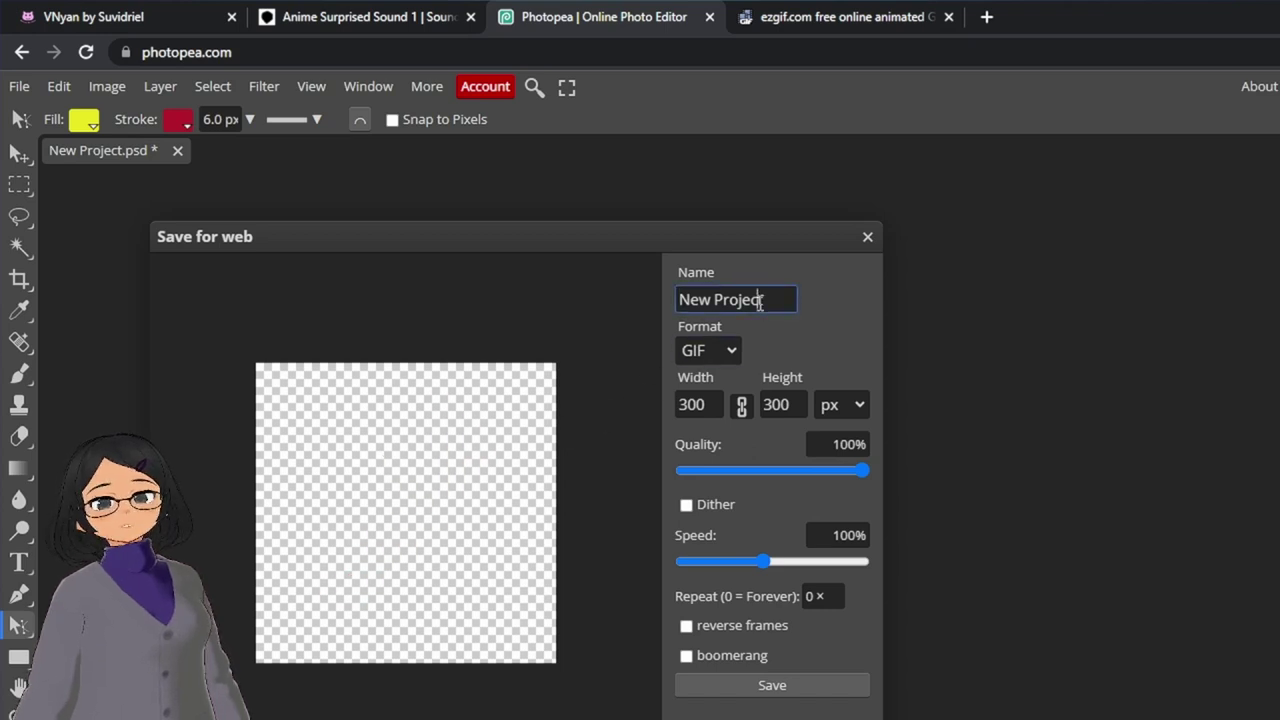
triple_click(760, 300)
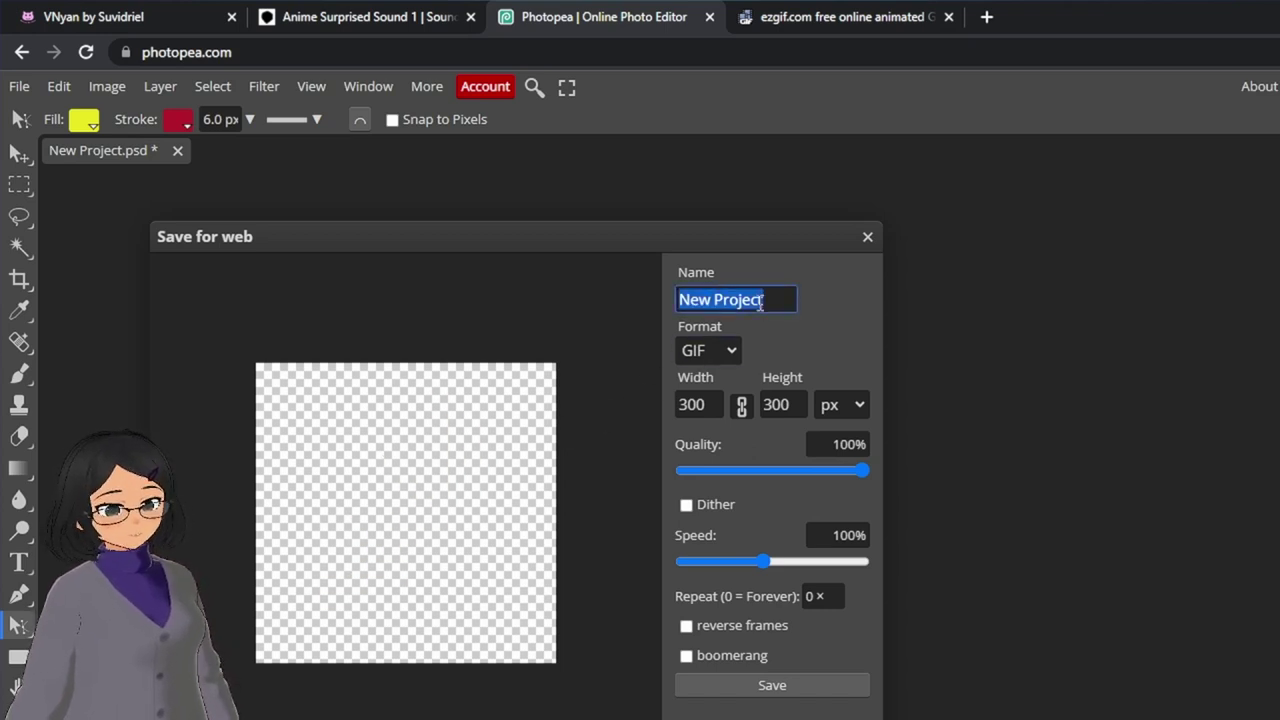
type("Sh")
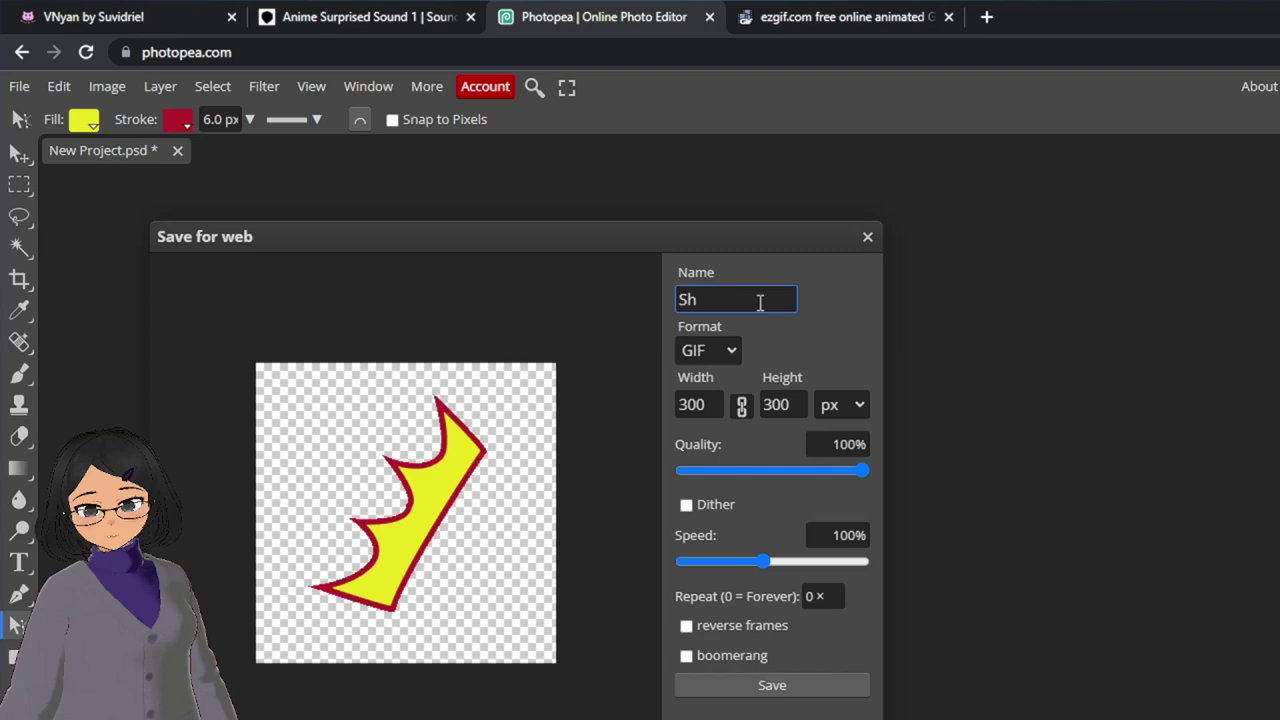
type("ockCrown")
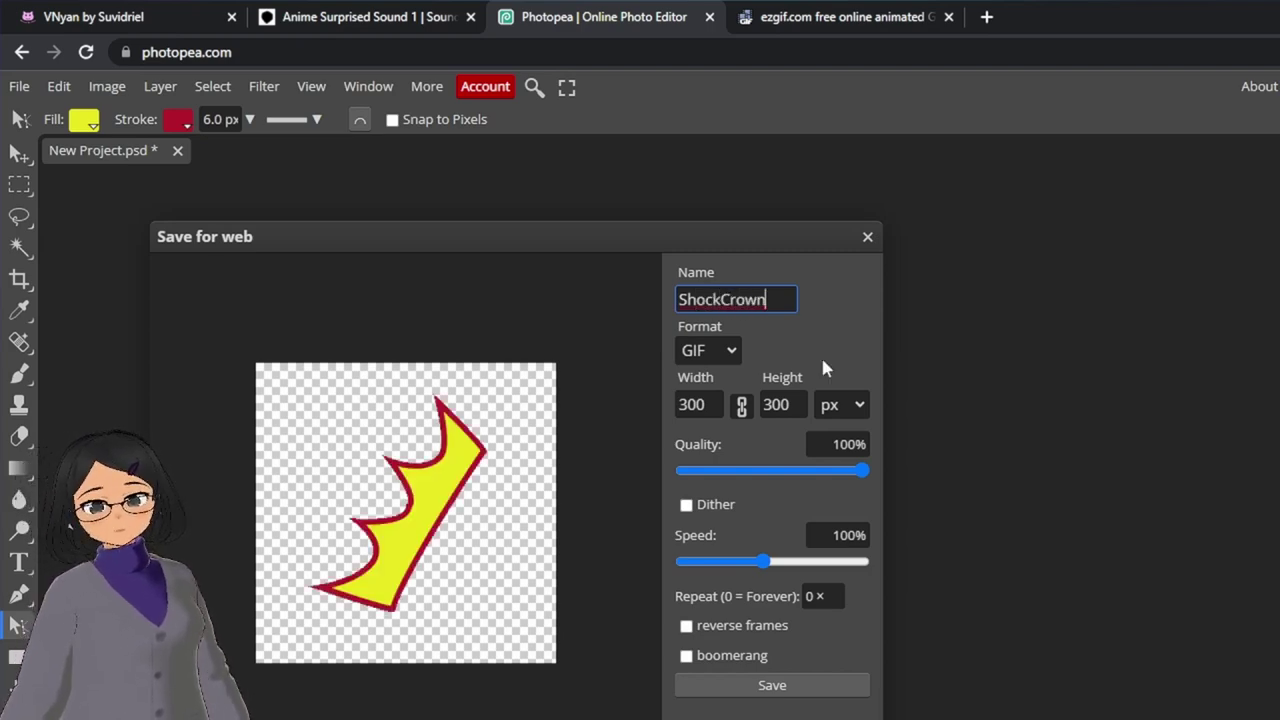
left_click(806, 689)
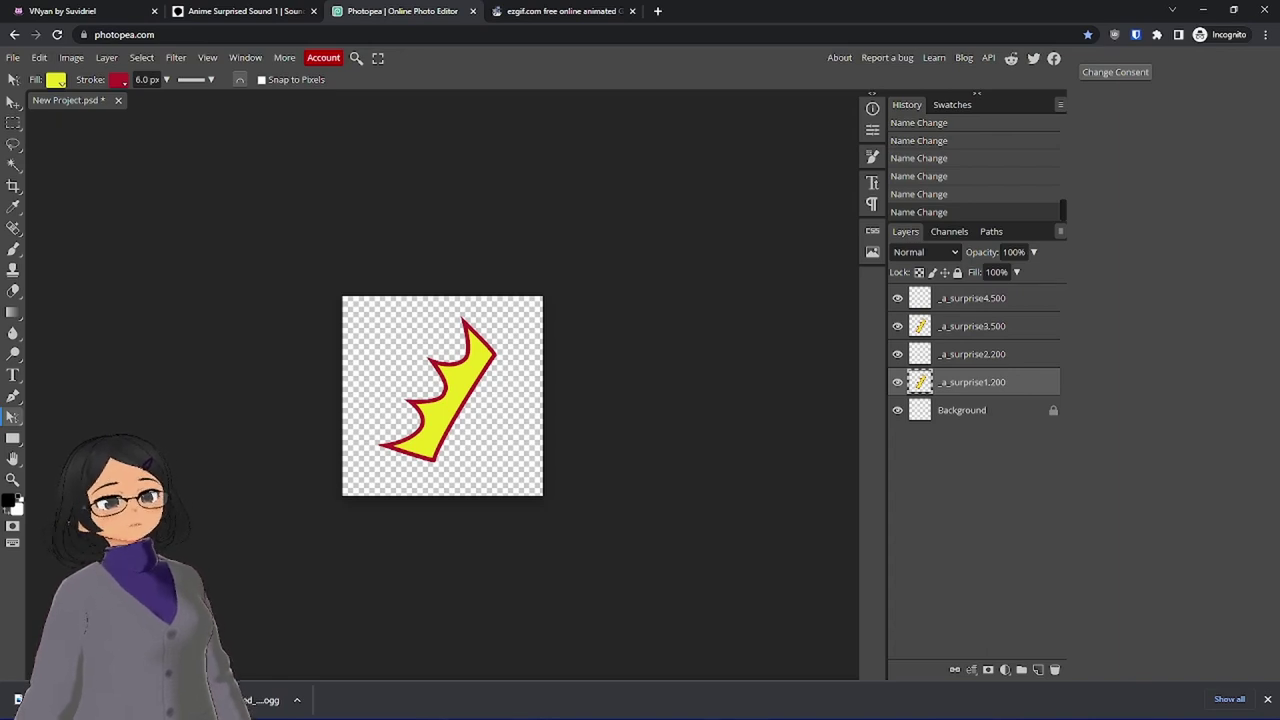
- Briefly check the VNyan avatar with its crown, then return to the browser
key("alt+Tab")
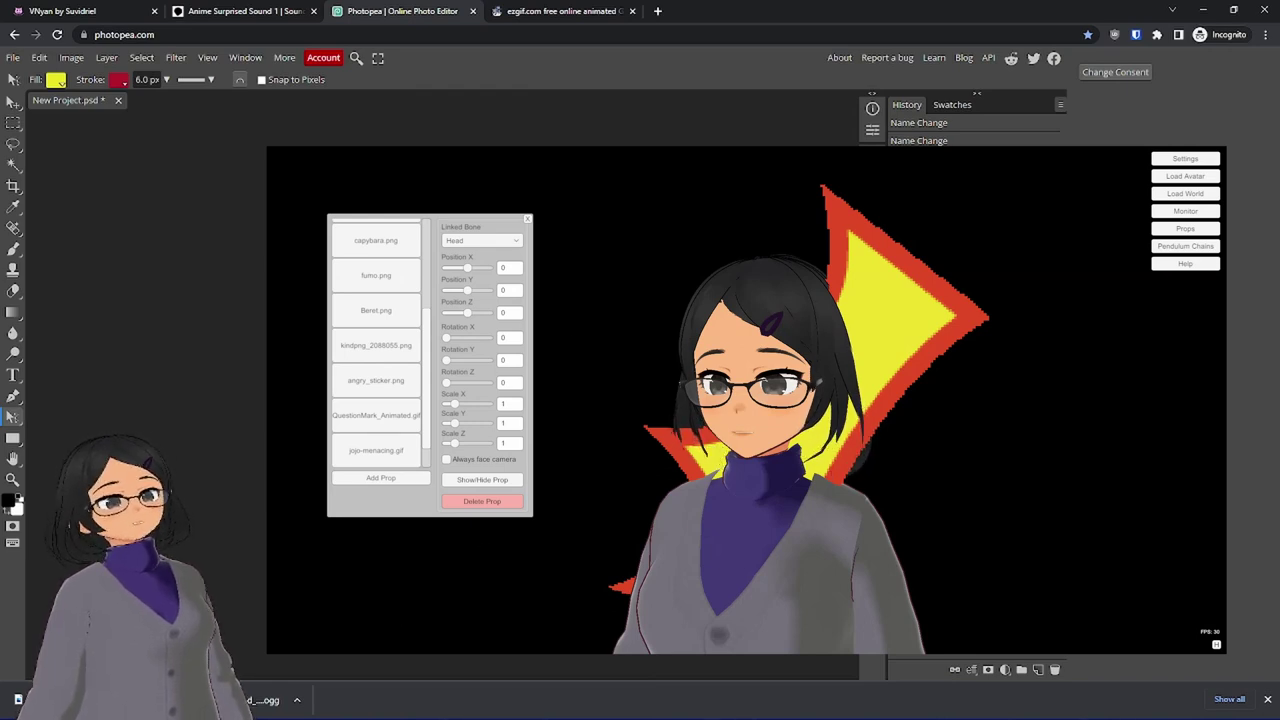
key("alt+Tab")
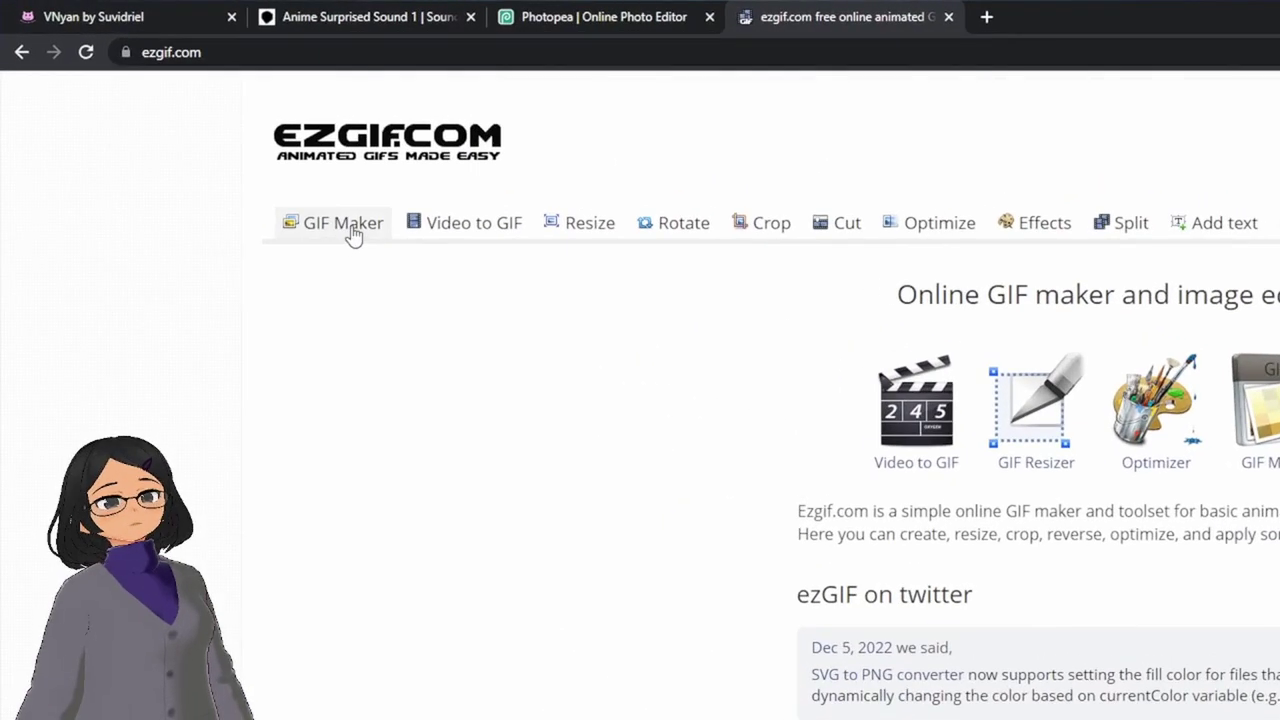
- Upload ShockCrown.gif into ezgif's Animated GIF Maker as four frames
left_click(352, 233)
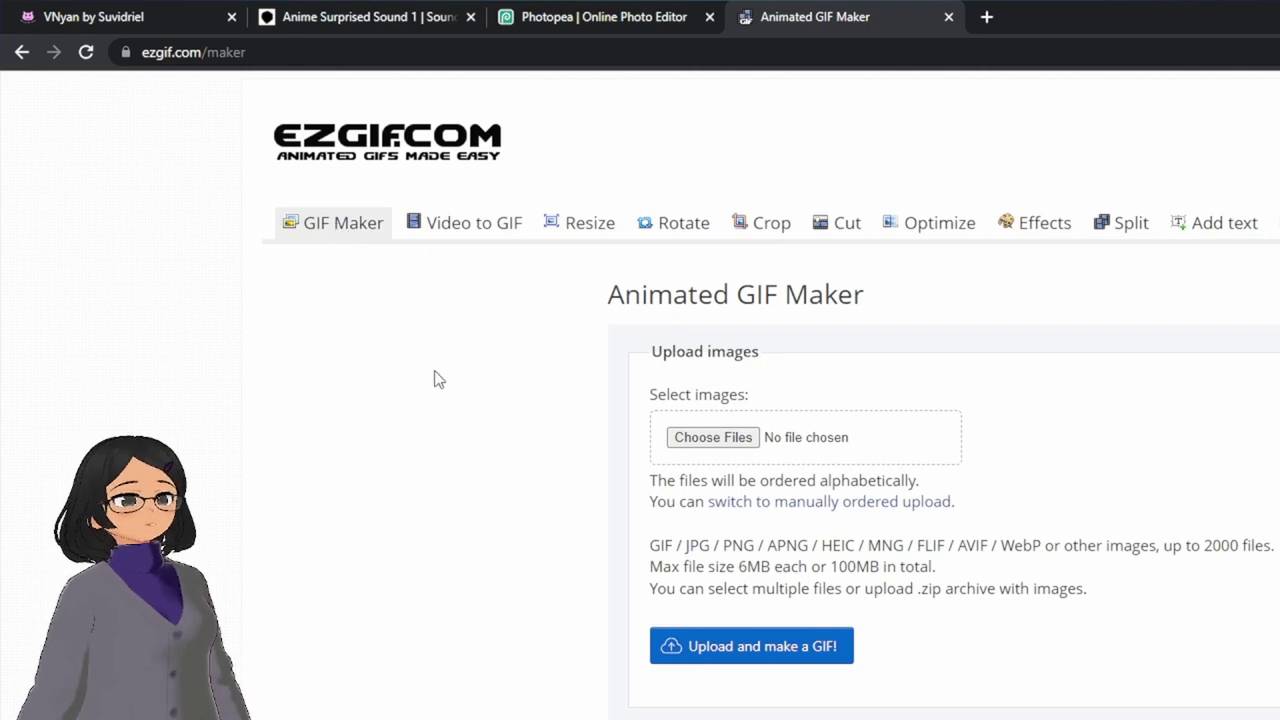
left_click(727, 446)
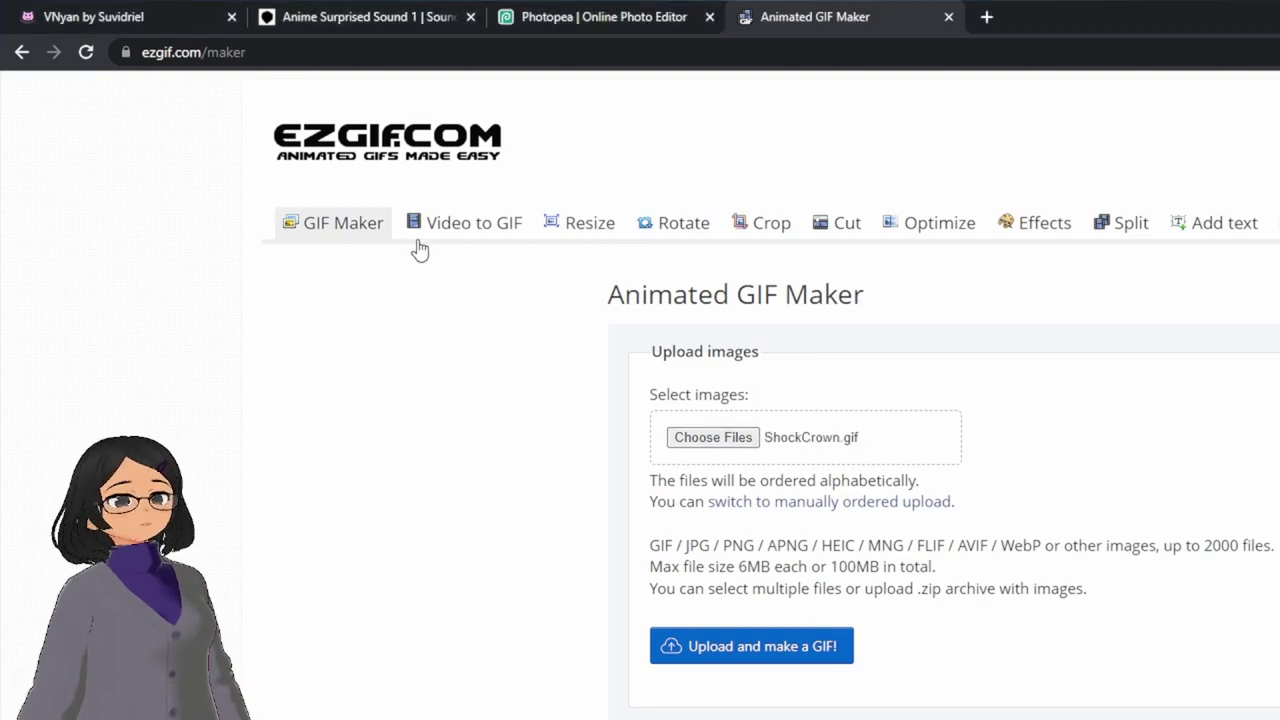
left_click(793, 664)
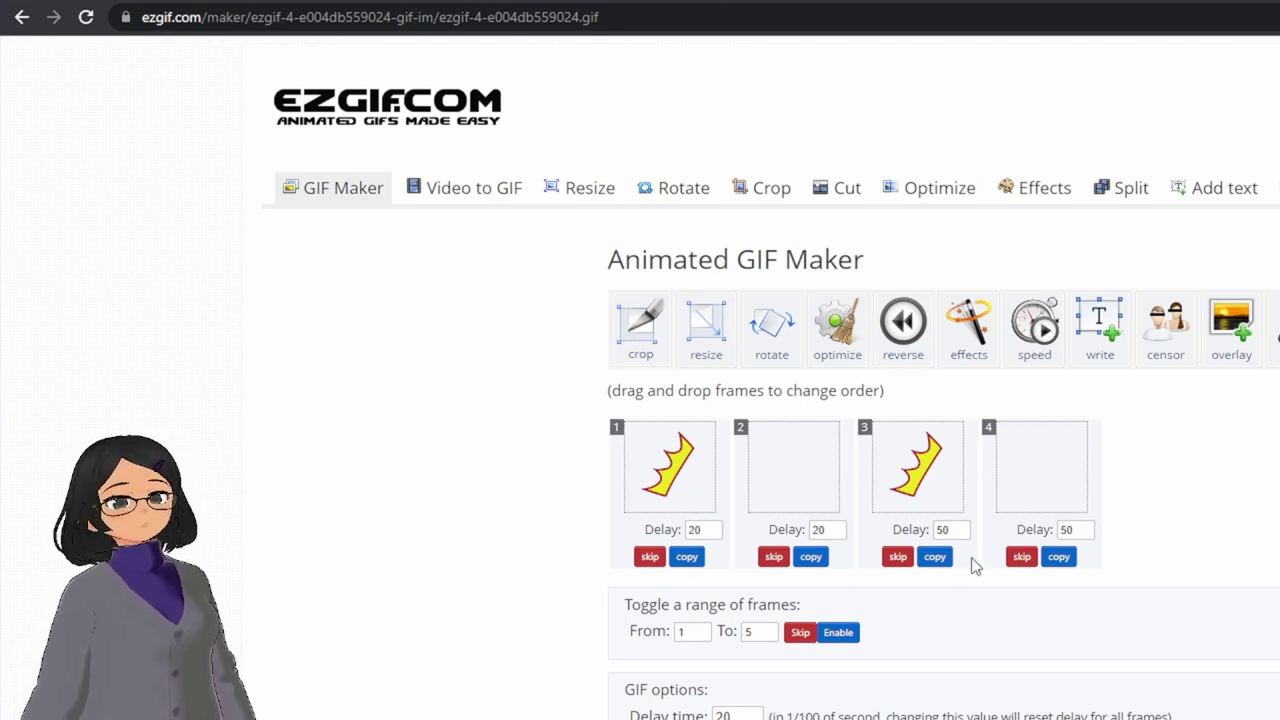
- Turn off frame stacking in the GIF maker's options
scroll(975, 566, "down", 1)
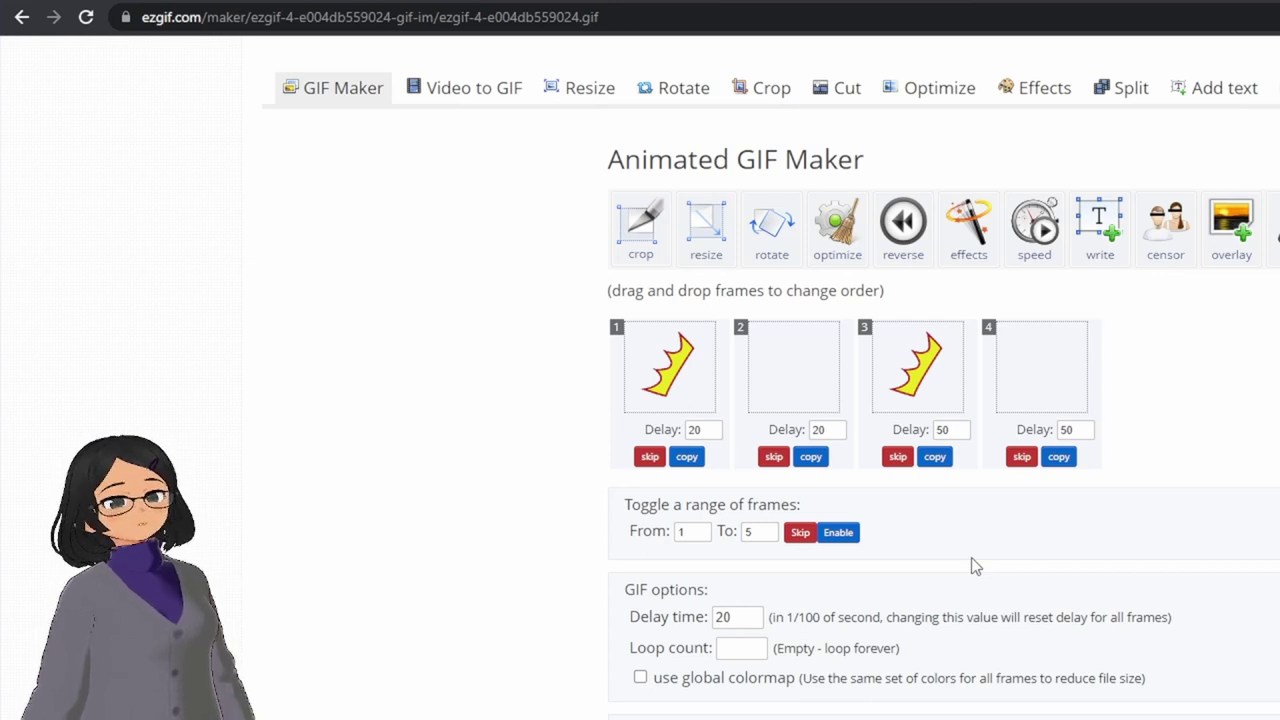
scroll(971, 566, "down", 1)
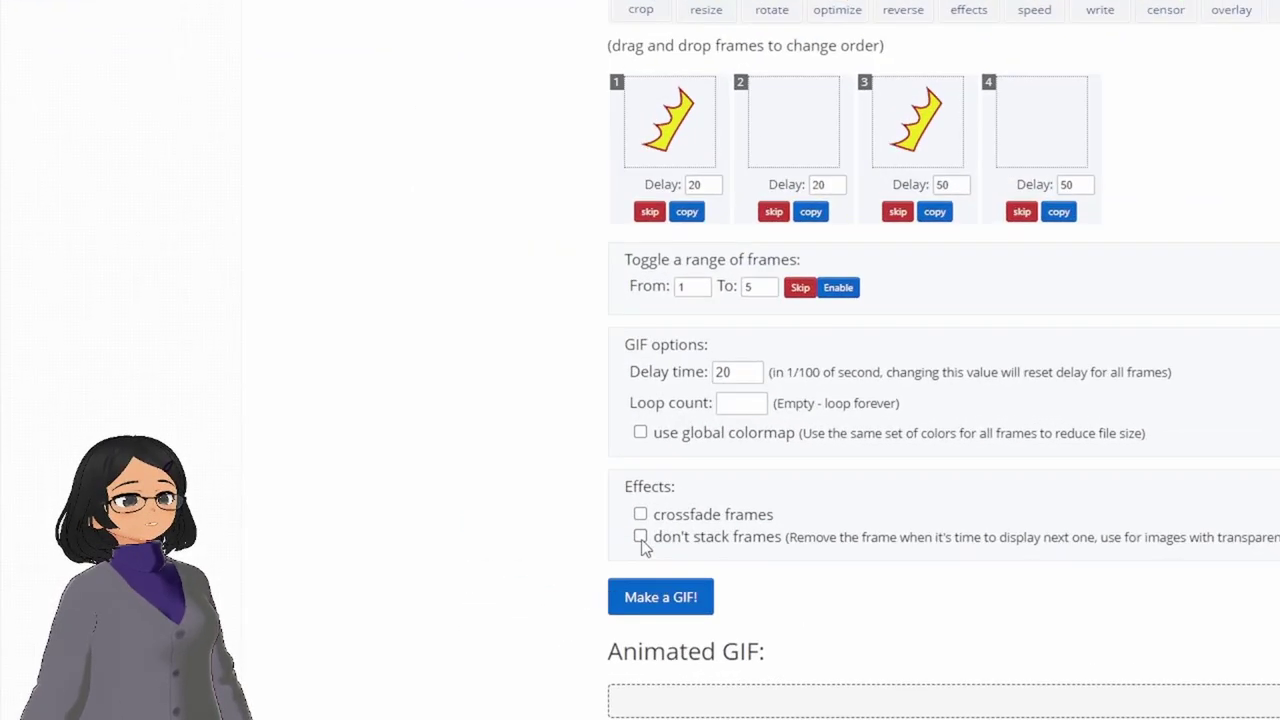
left_click(641, 538)
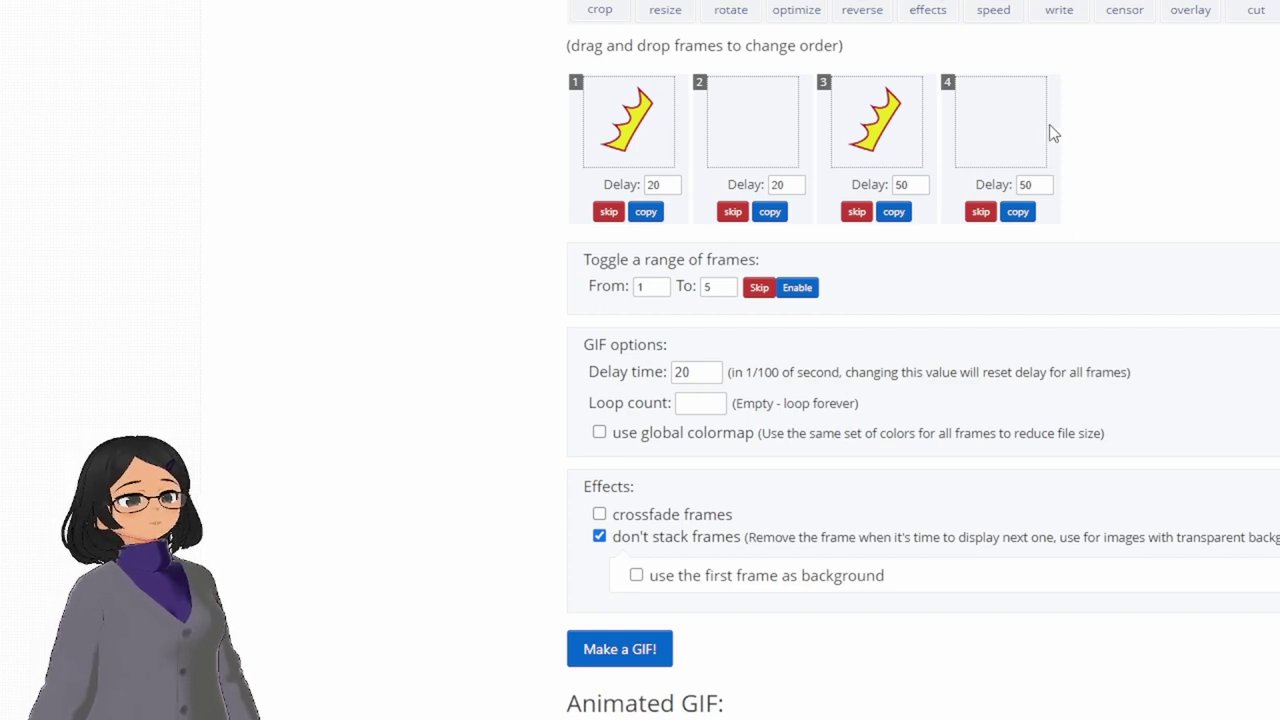
- Set the four frame delays to 10, 10, 20 and 10
double_click(662, 185)
type("10")
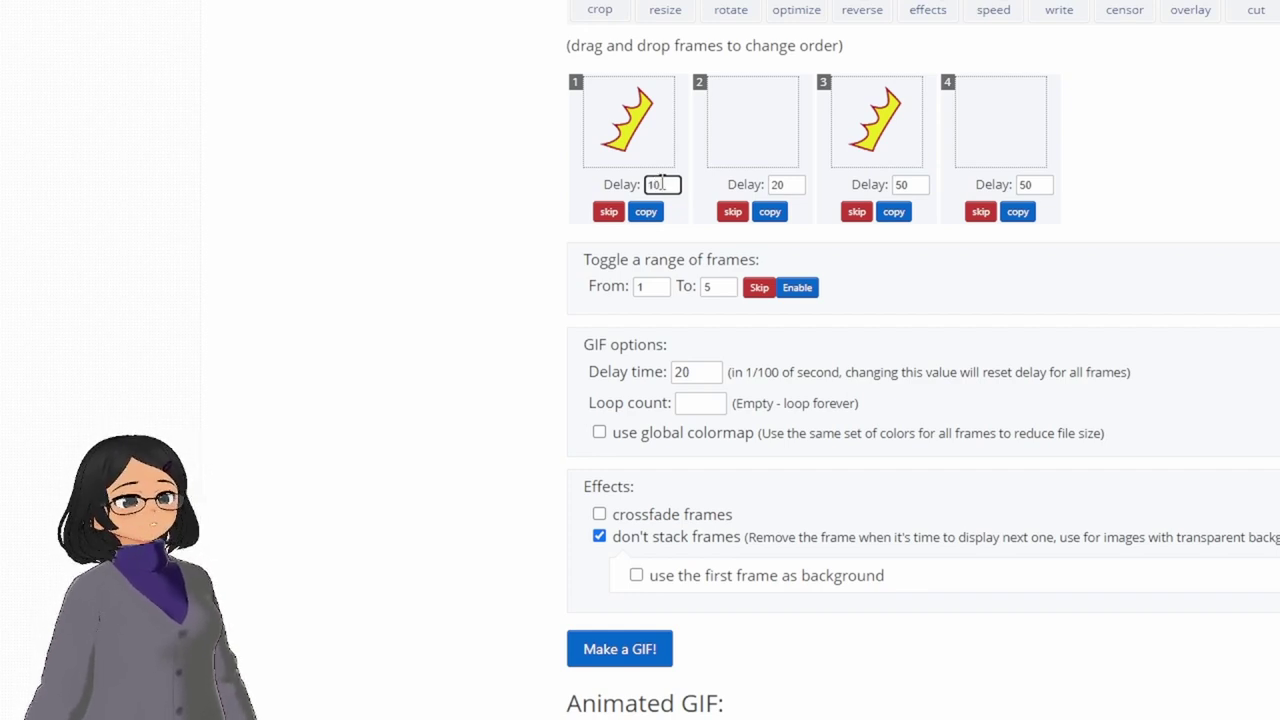
left_click(789, 185)
double_click(789, 185)
type("10")
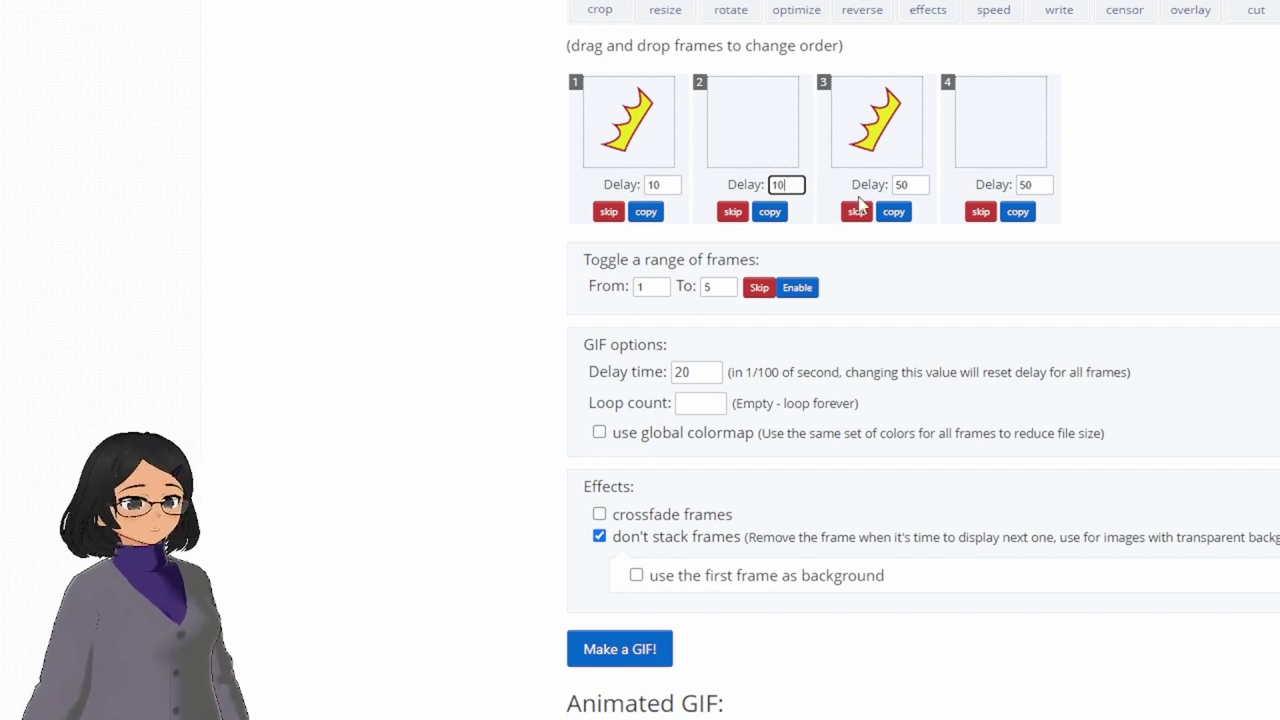
left_click(910, 185)
double_click(912, 185)
type("2")
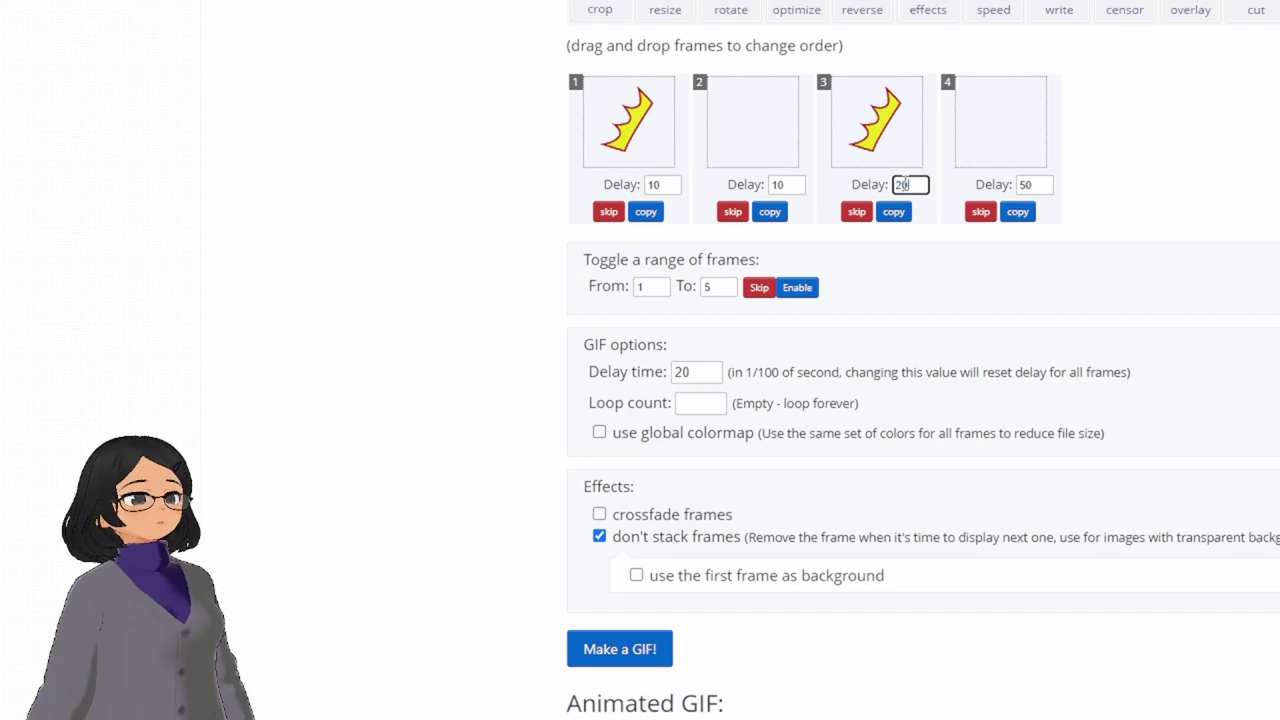
type("0")
double_click(1025, 185)
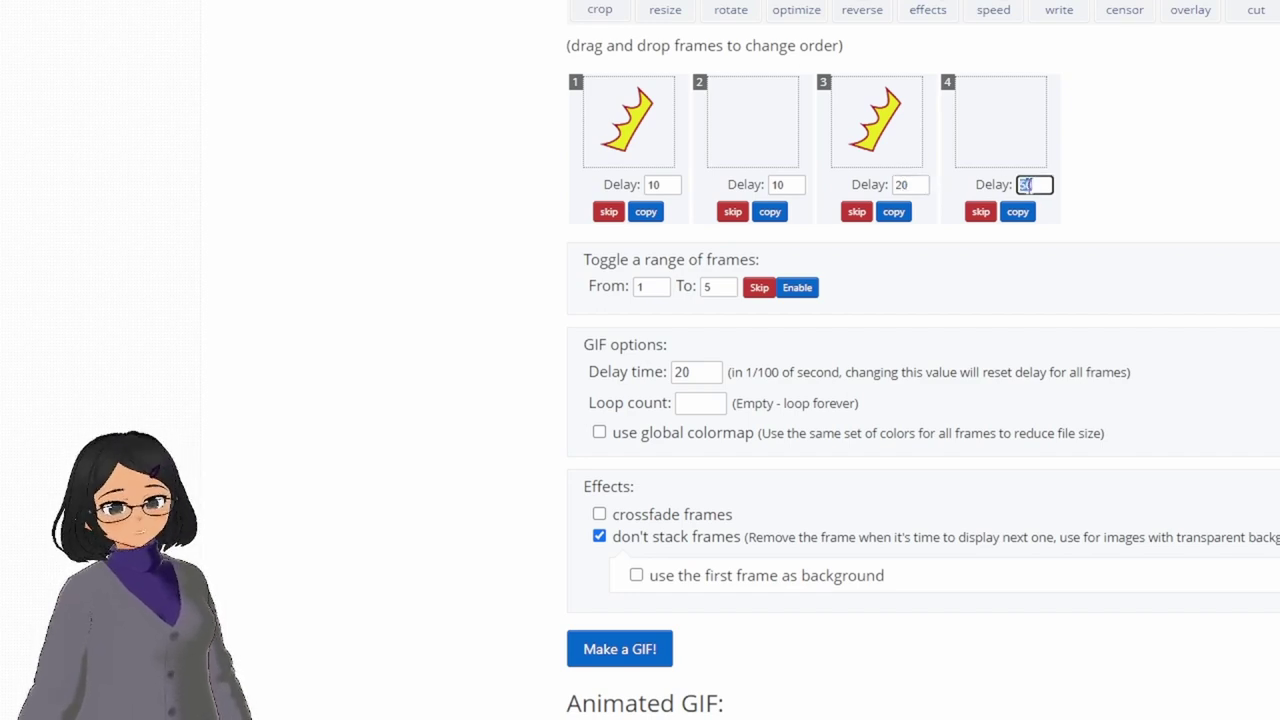
type("1")
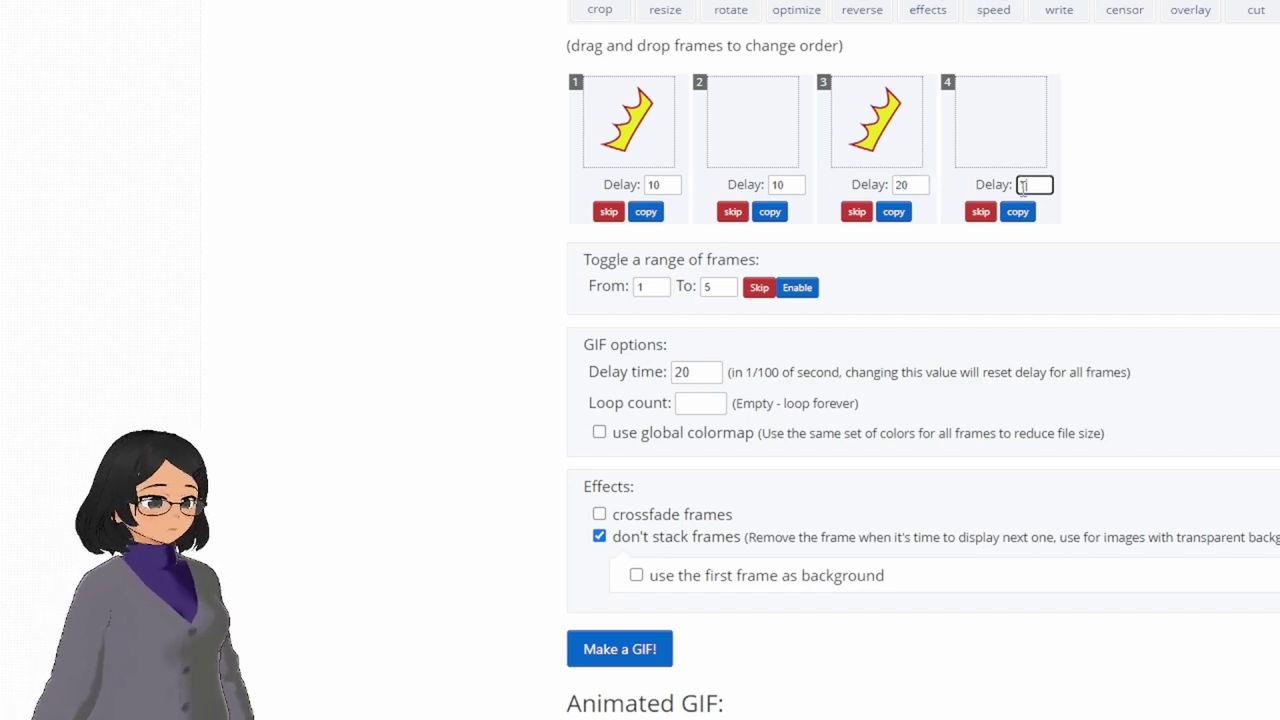
type("0")
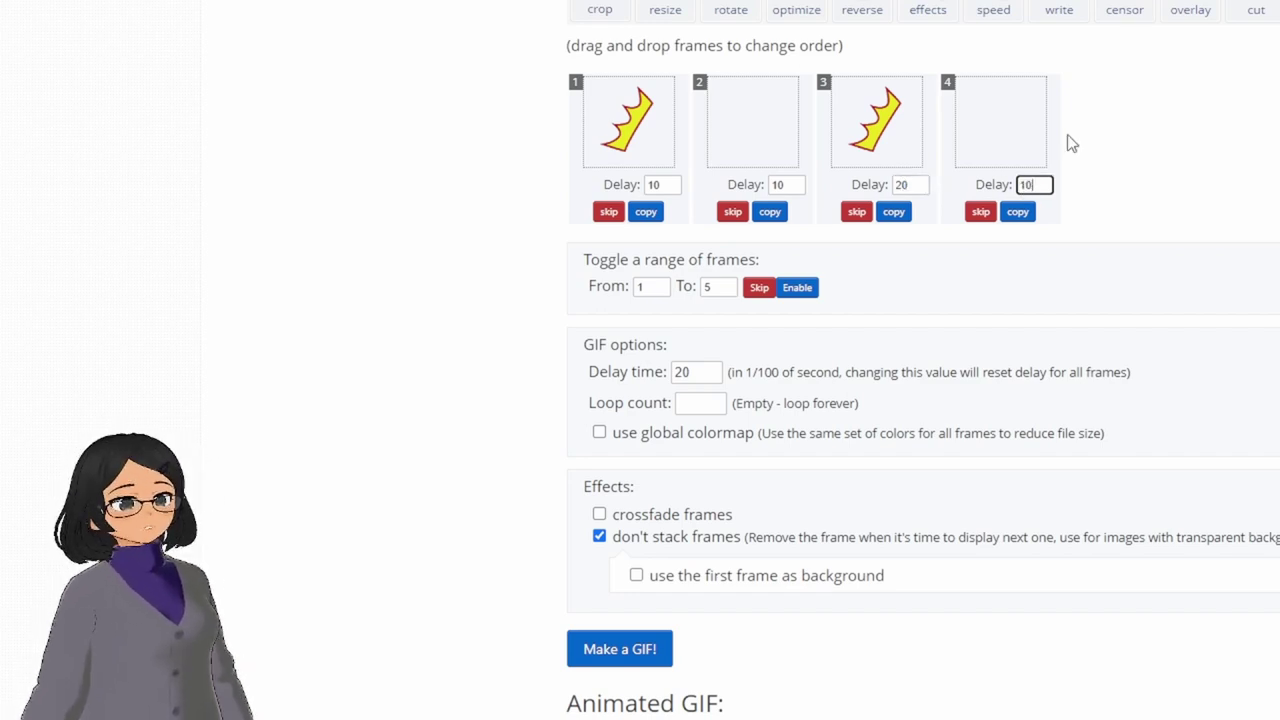
- Append copies of the crown and blank frames at the end, each with delay 50
left_click(894, 212)
left_click_drag(1000, 128, 1163, 135)
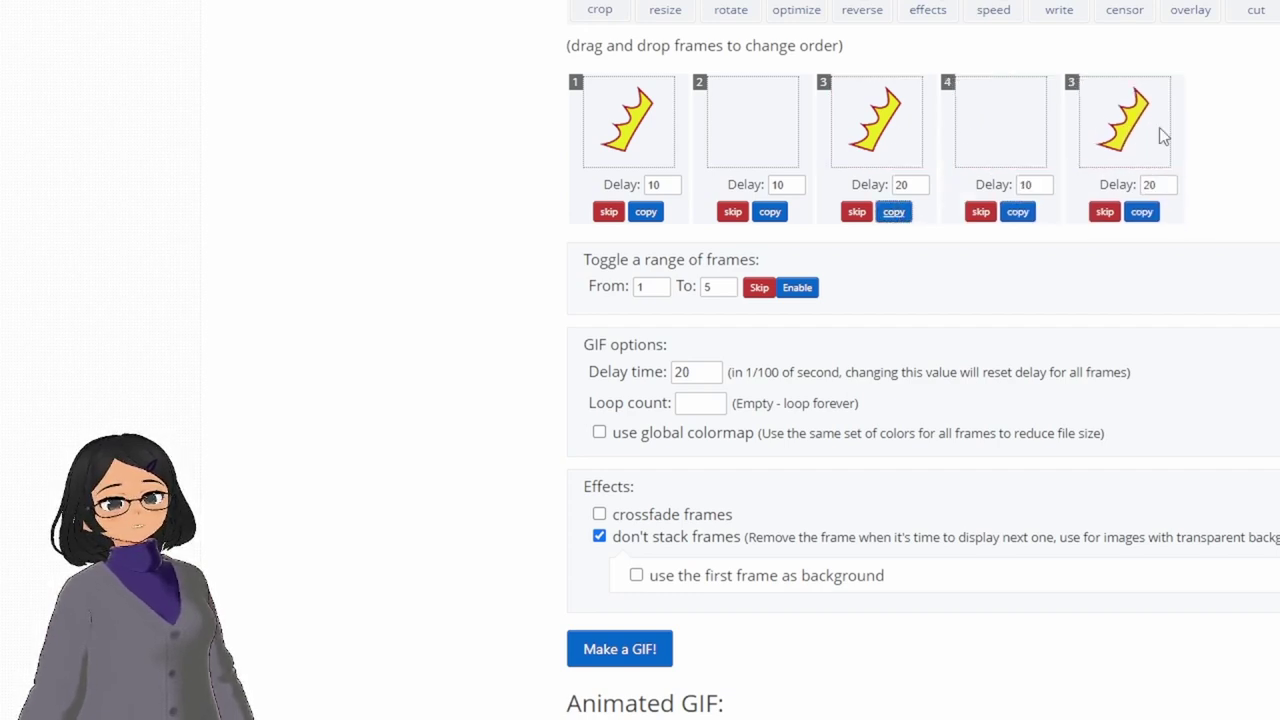
double_click(1163, 185)
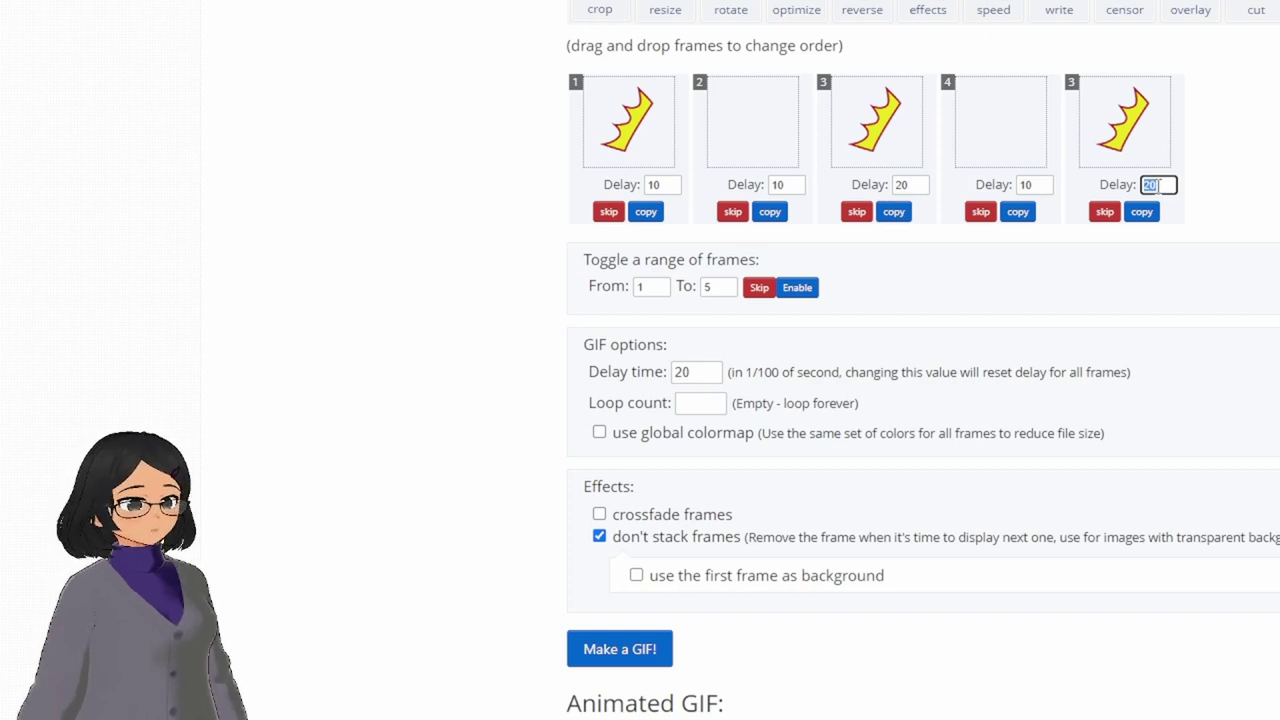
type("50")
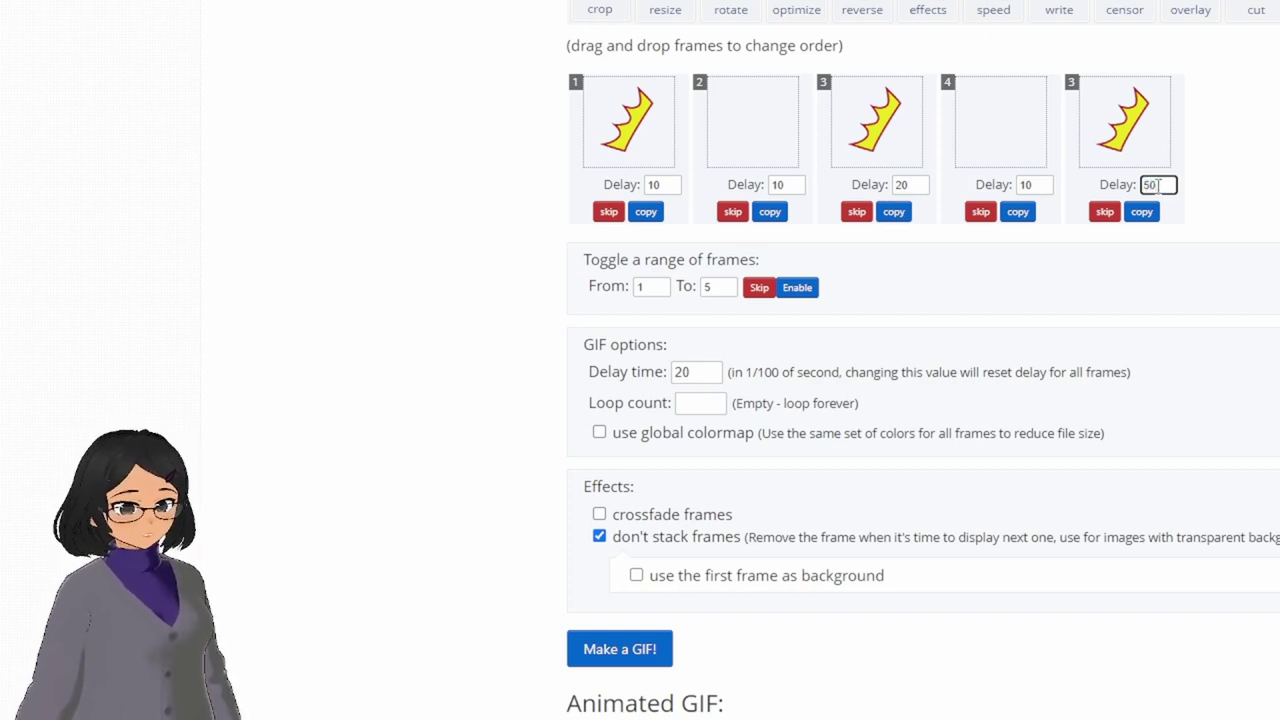
left_click(1016, 213)
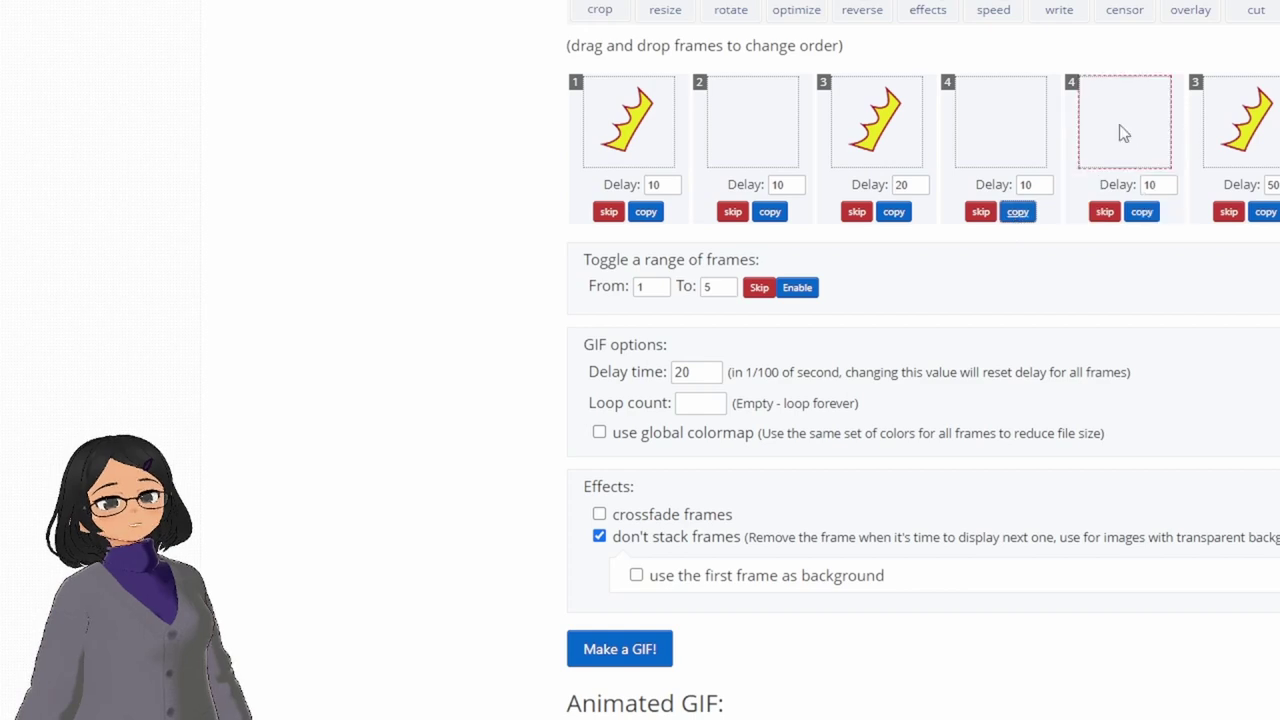
double_click(1274, 185)
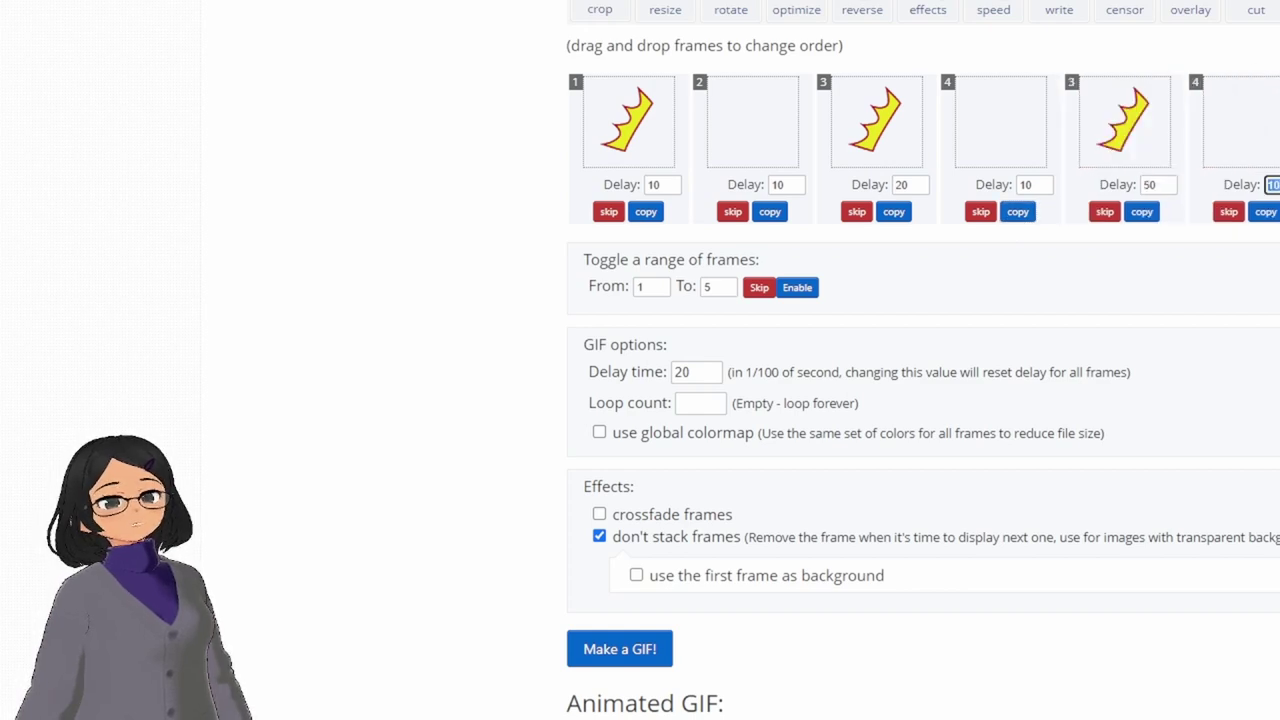
type("50")
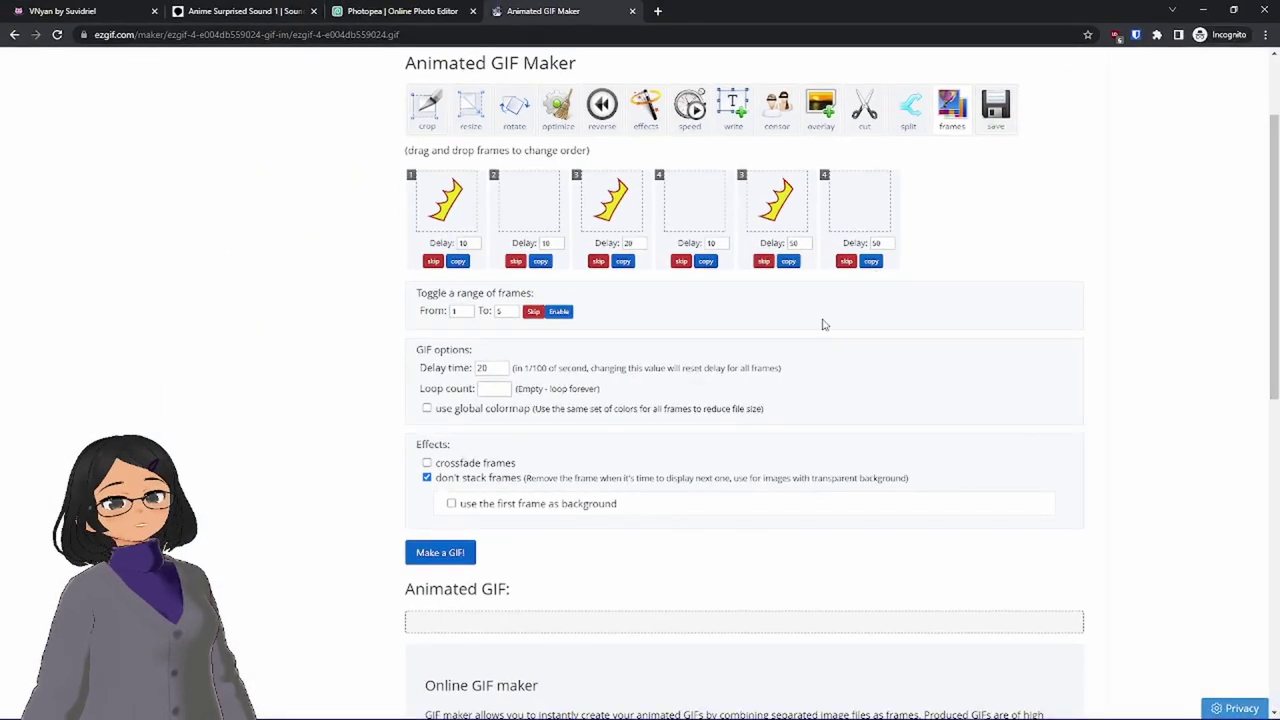
- Generate the six-frame crown GIF with Make a GIF! and review the result
left_click(452, 556)
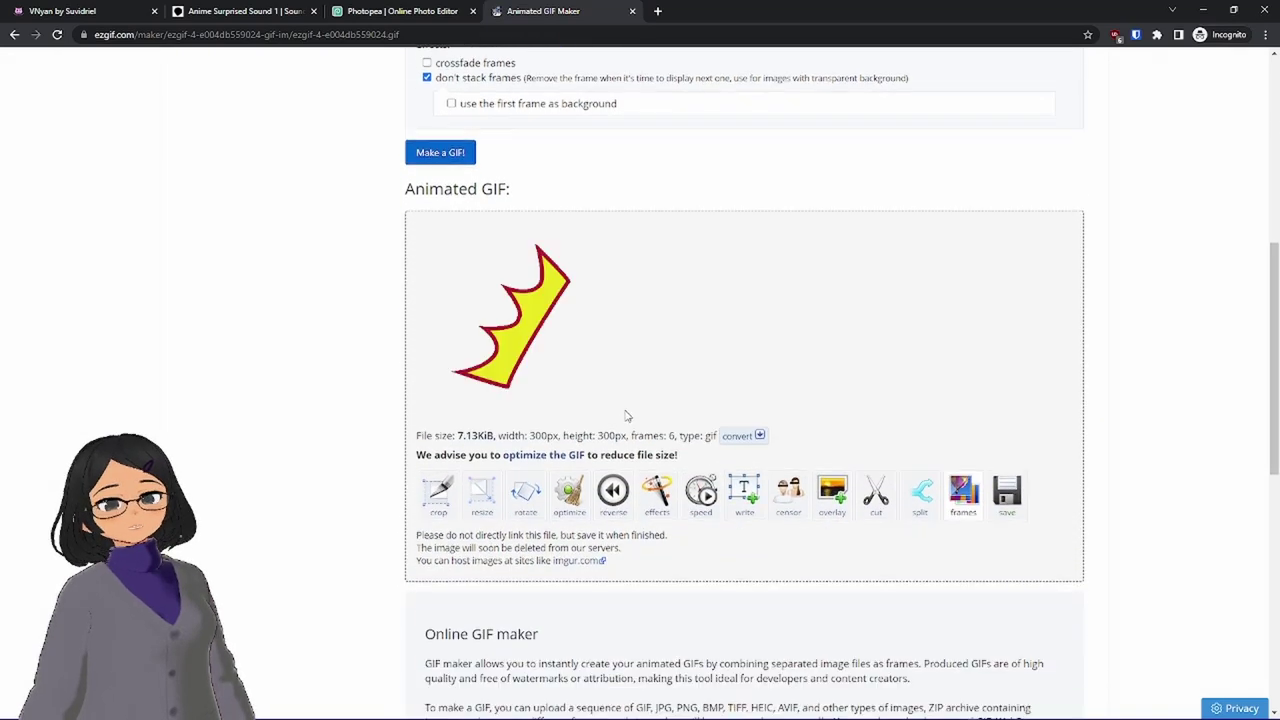
scroll(630, 340, "up", 1)
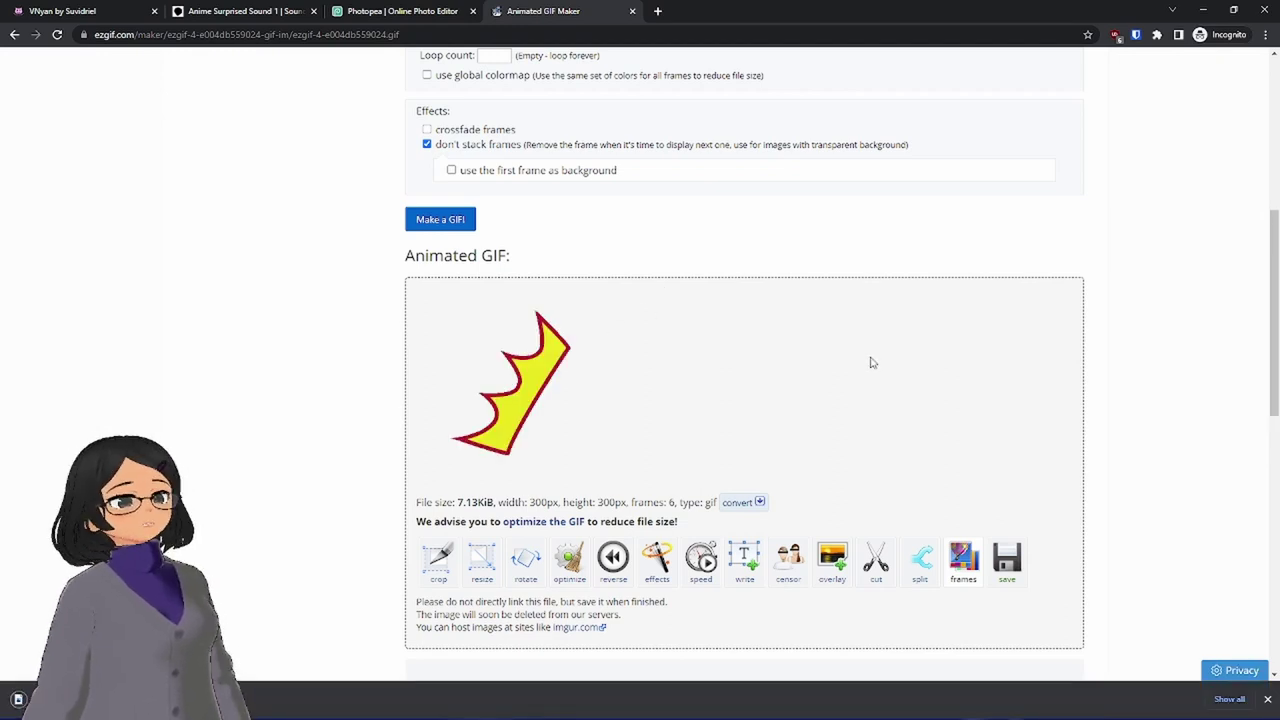
scroll(574, 265, "up", 1)
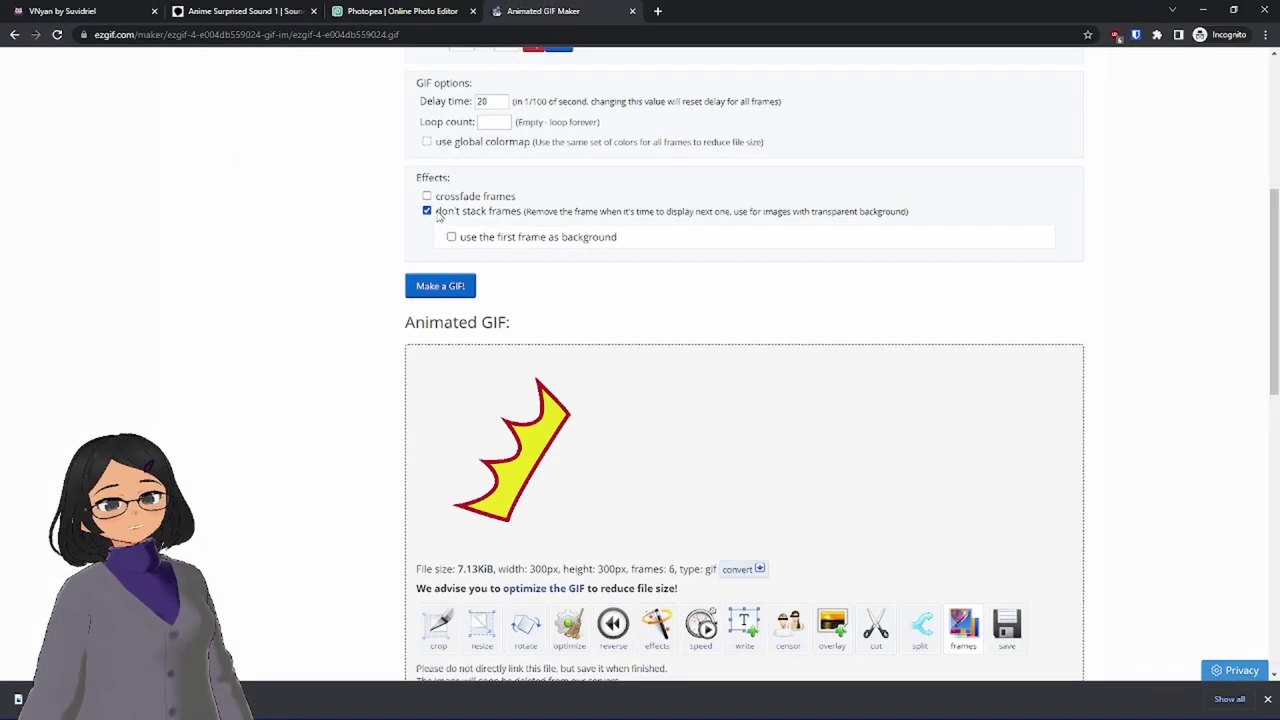
scroll(437, 217, "up", 4)
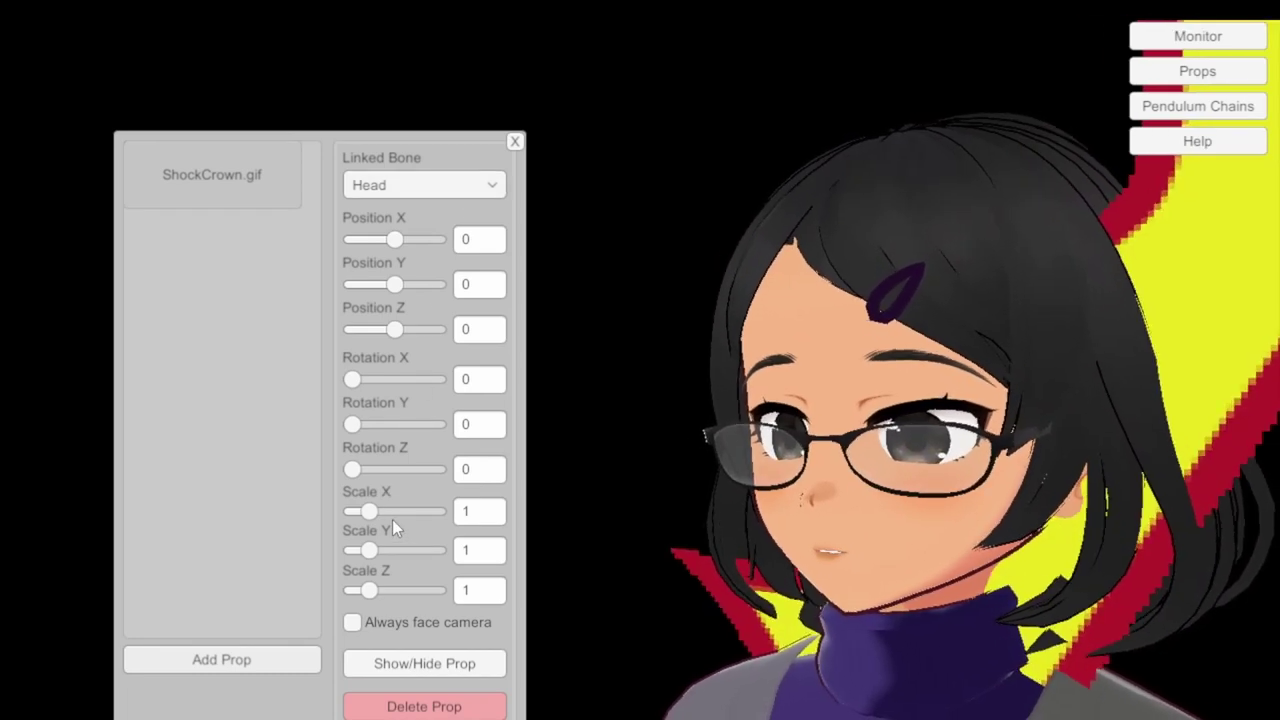
- Set the crown prop's scale to 0.2 × 0.2 and position to X 0.15, Y 0.25
left_click(462, 513)
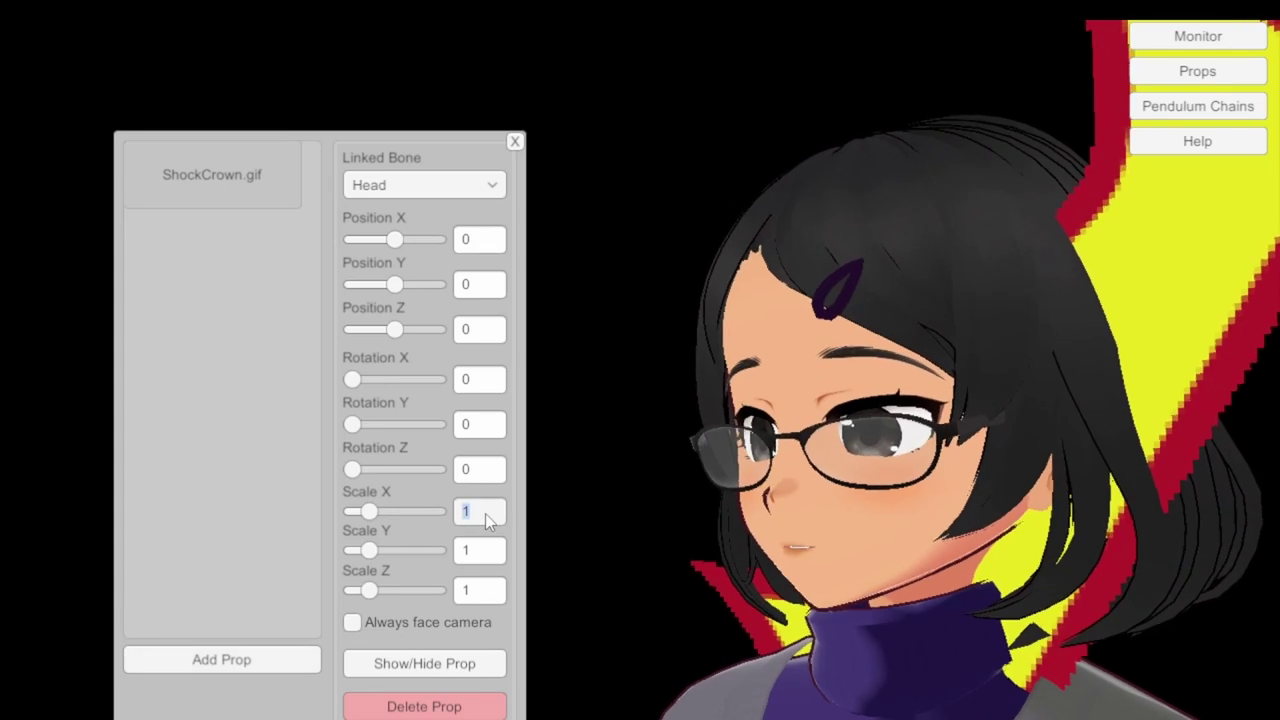
type("0.2")
left_click(482, 550)
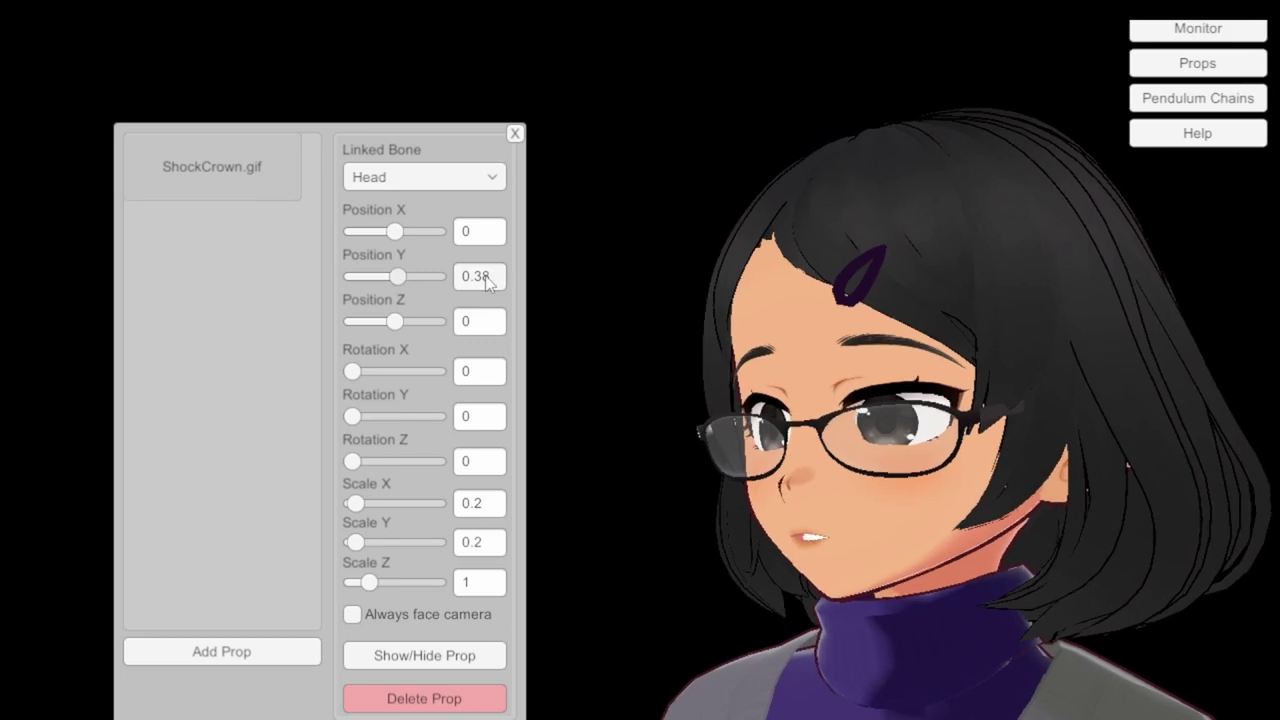
type("0.25")
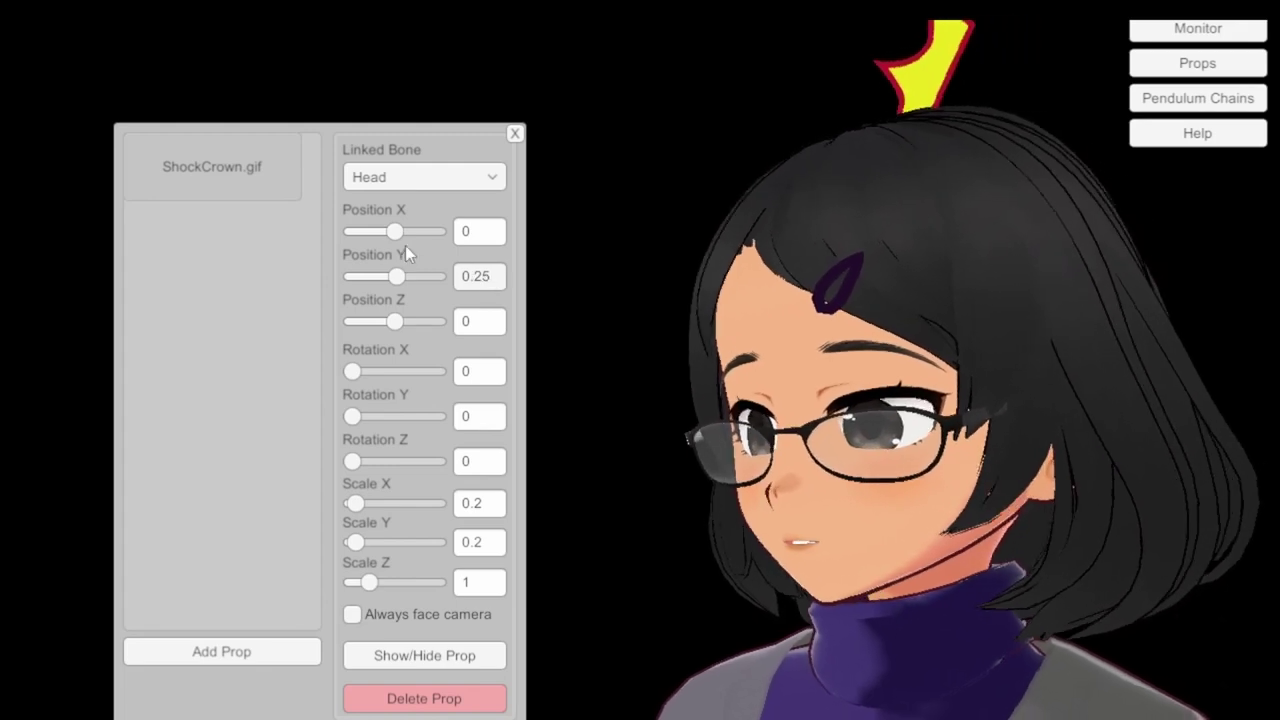
left_click_drag(396, 234, 400, 234)
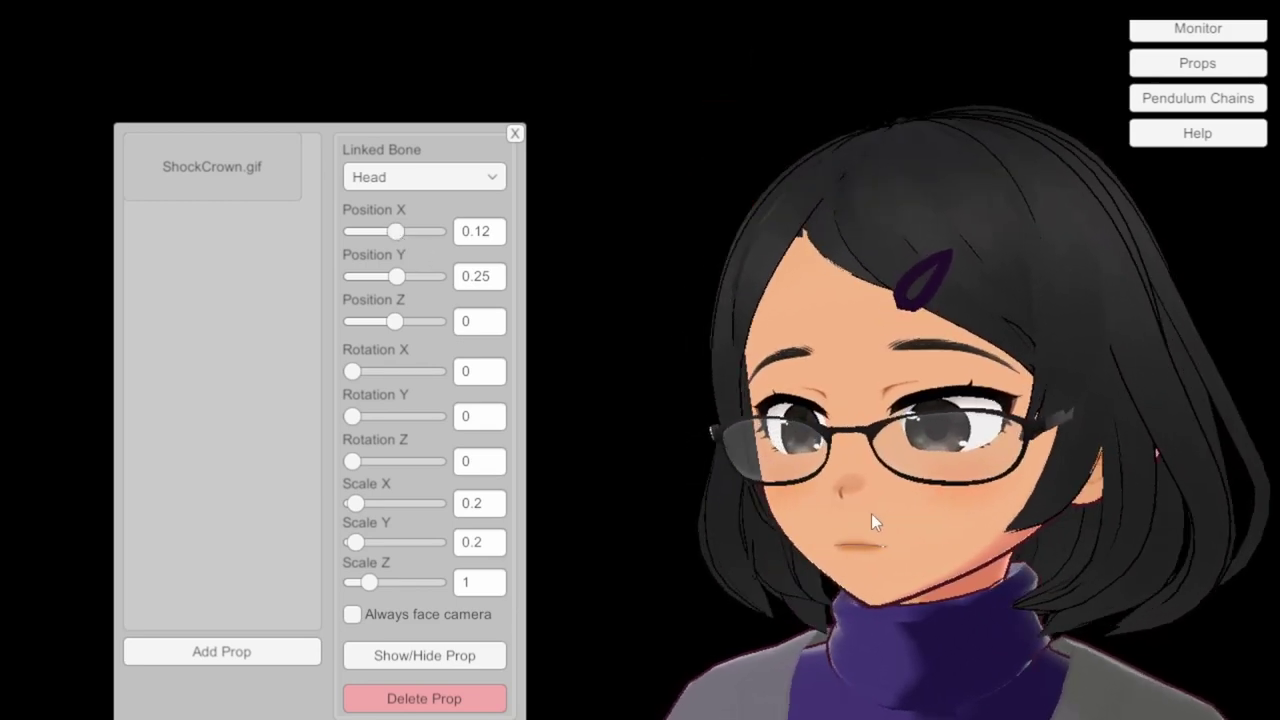
left_click(491, 227)
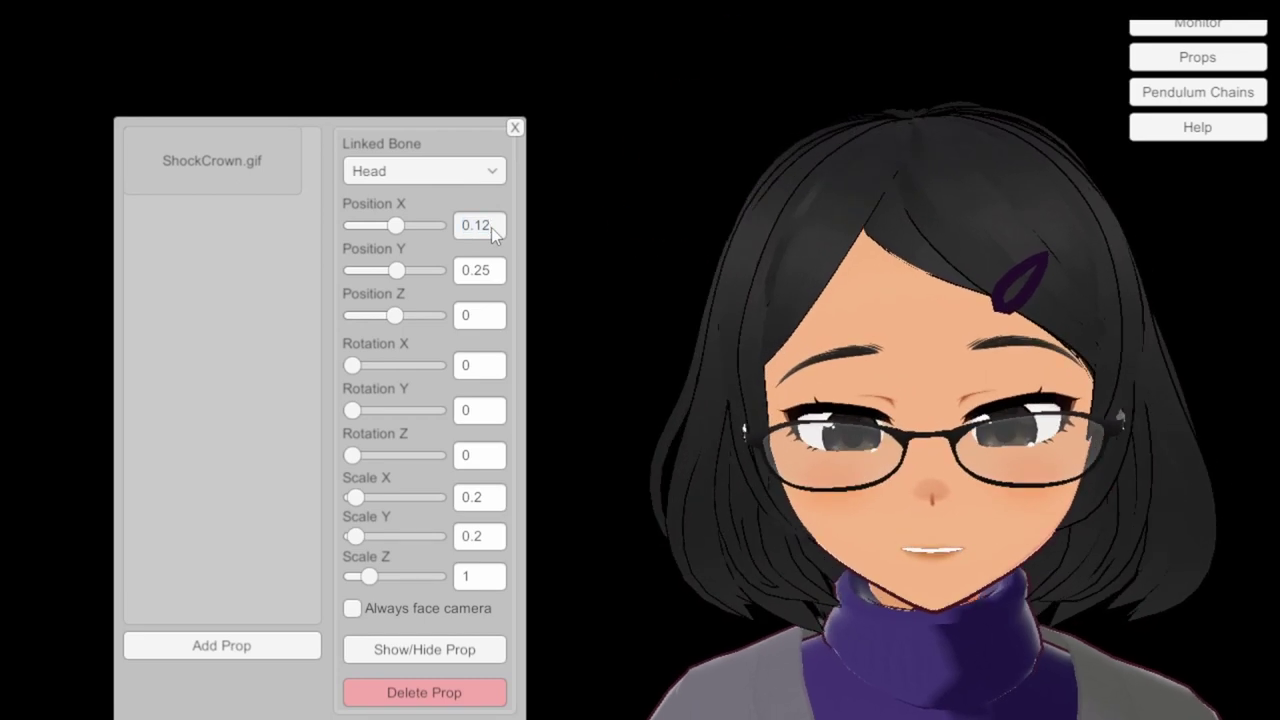
type("0.15")
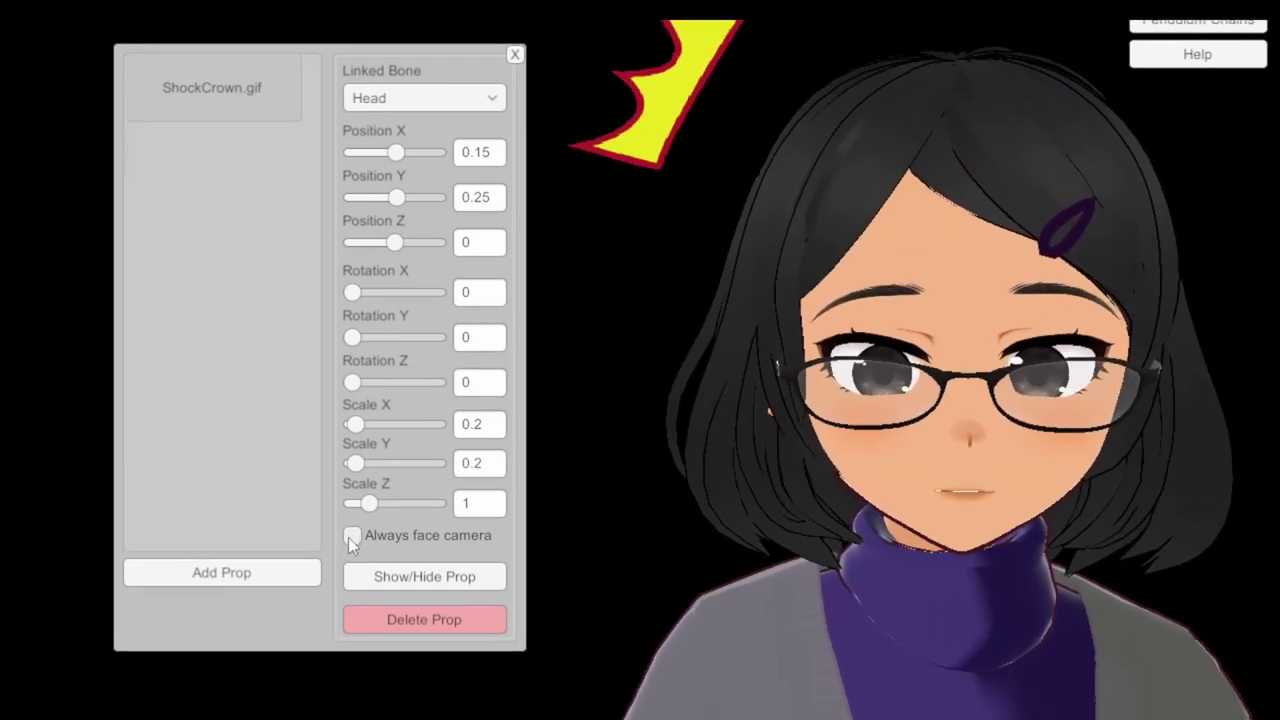
- Enable 'Always face camera' on the crown prop and hide it
left_click(390, 606)
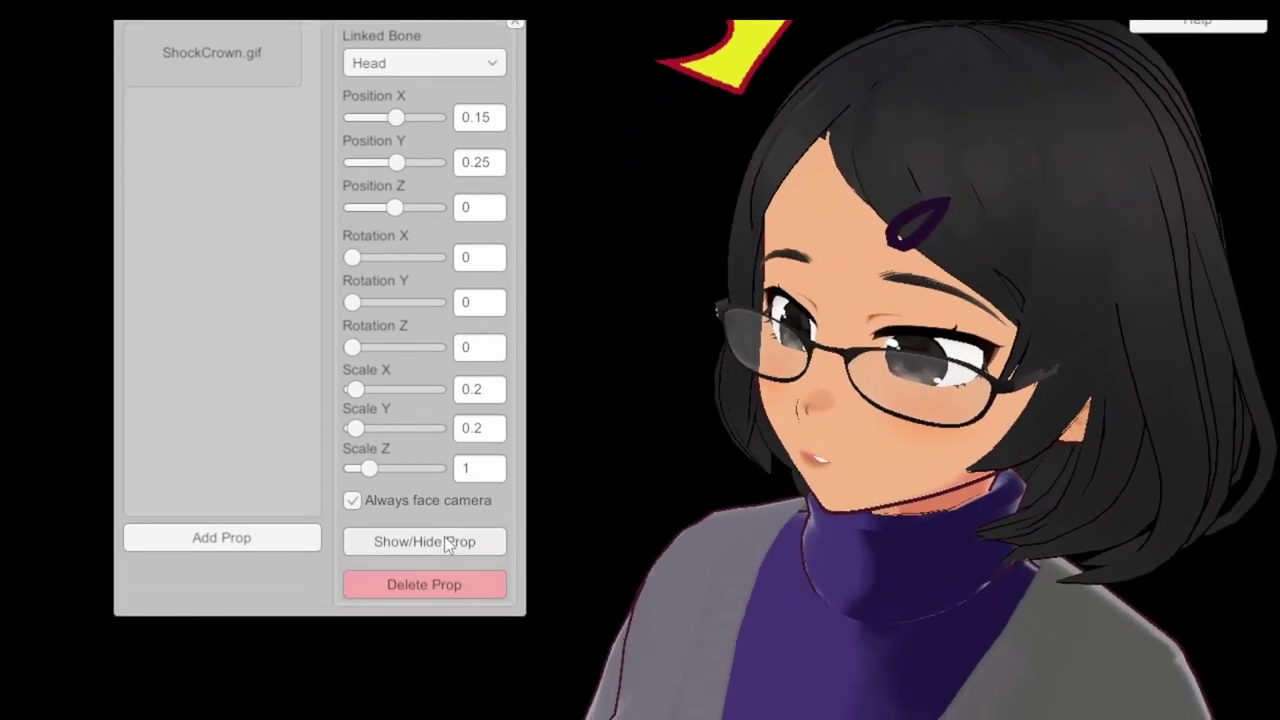
left_click(446, 704)
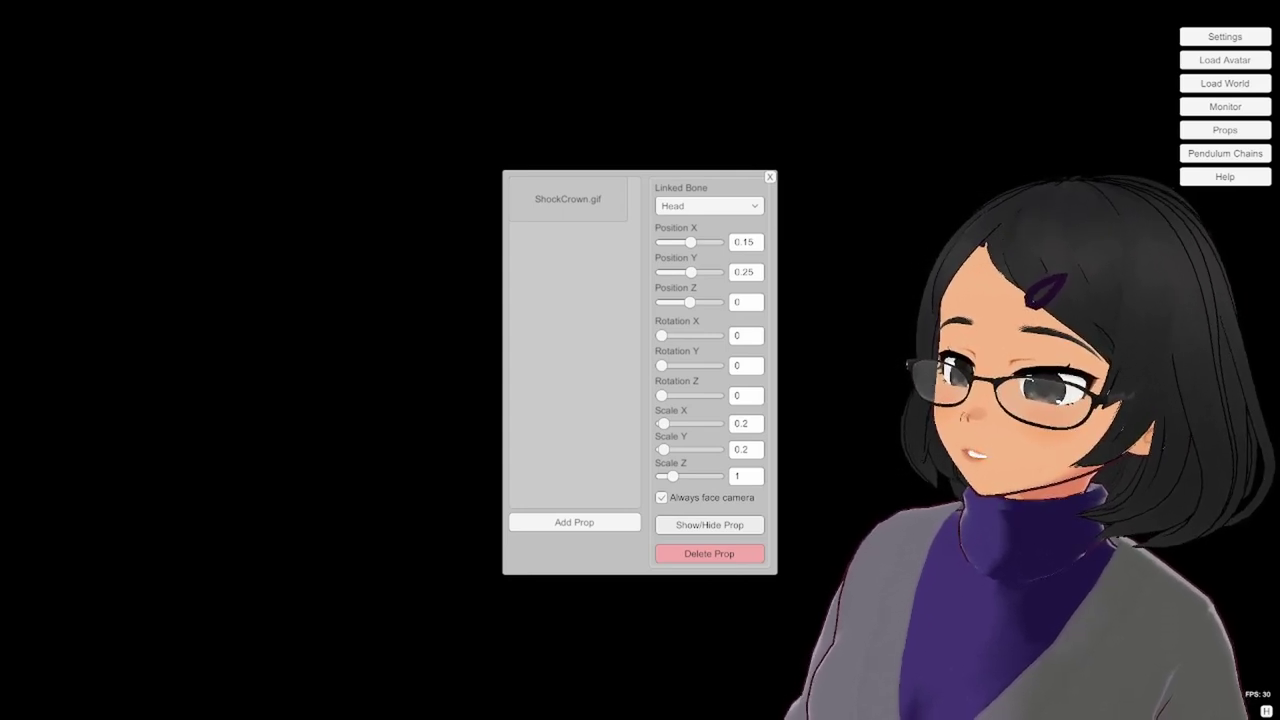
- Leave the prop settings and add a new empty graph in the Node Graphs editor
left_click(768, 178)
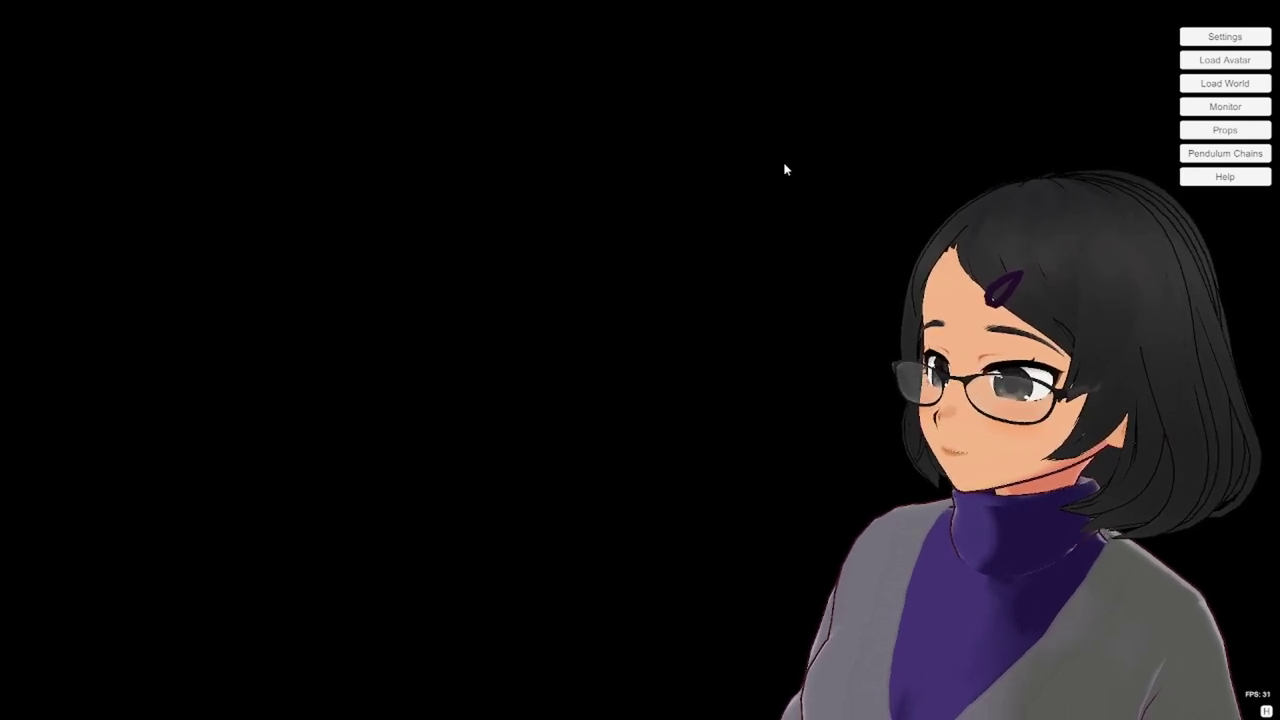
left_click(1206, 37)
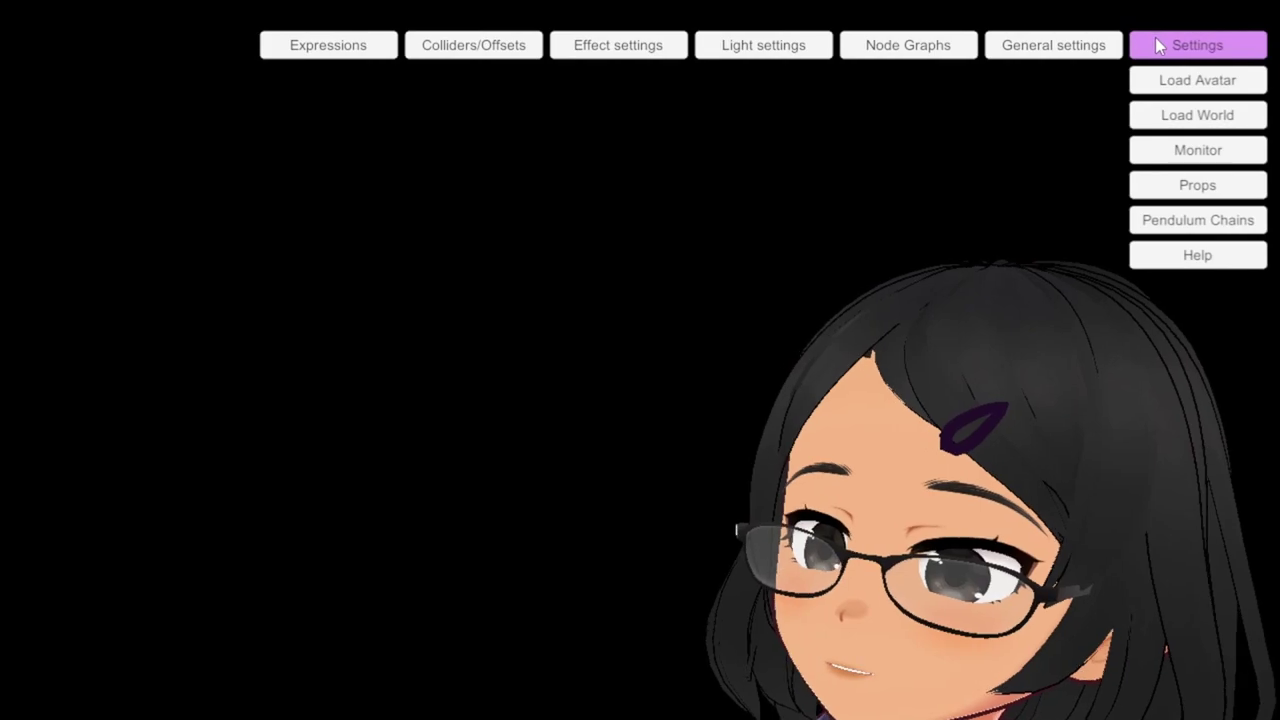
left_click(883, 47)
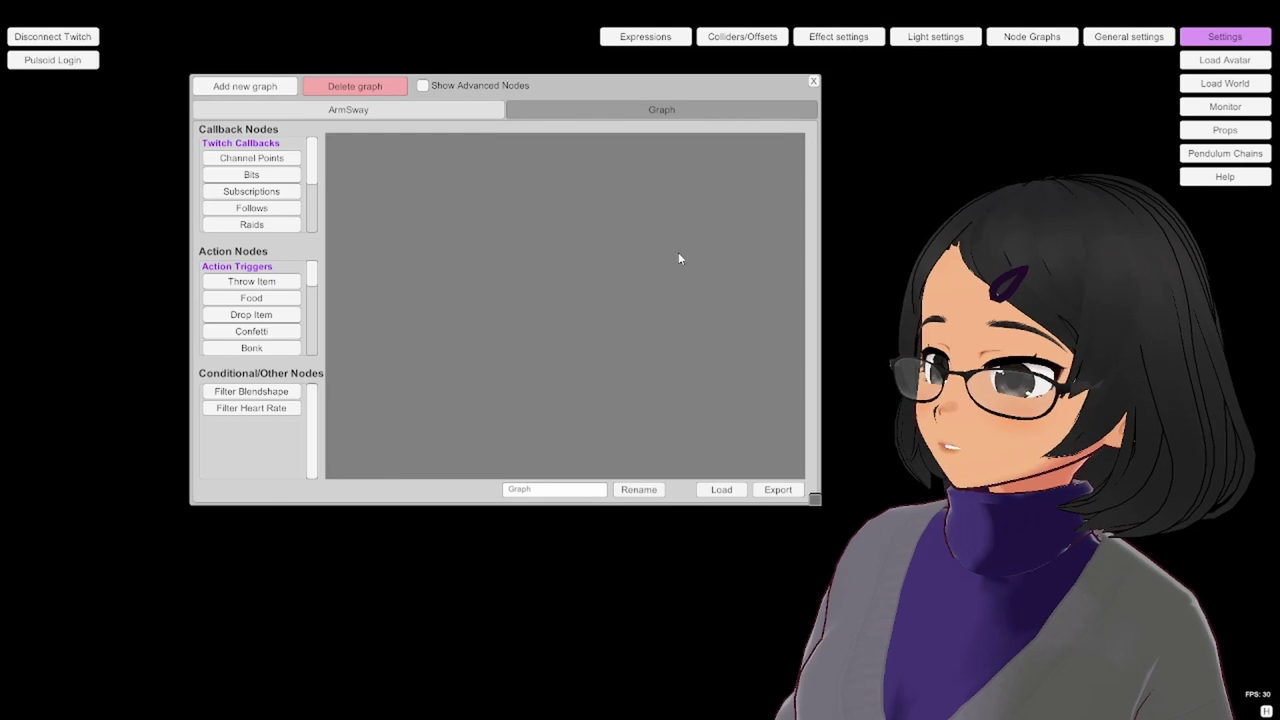
left_click(609, 114)
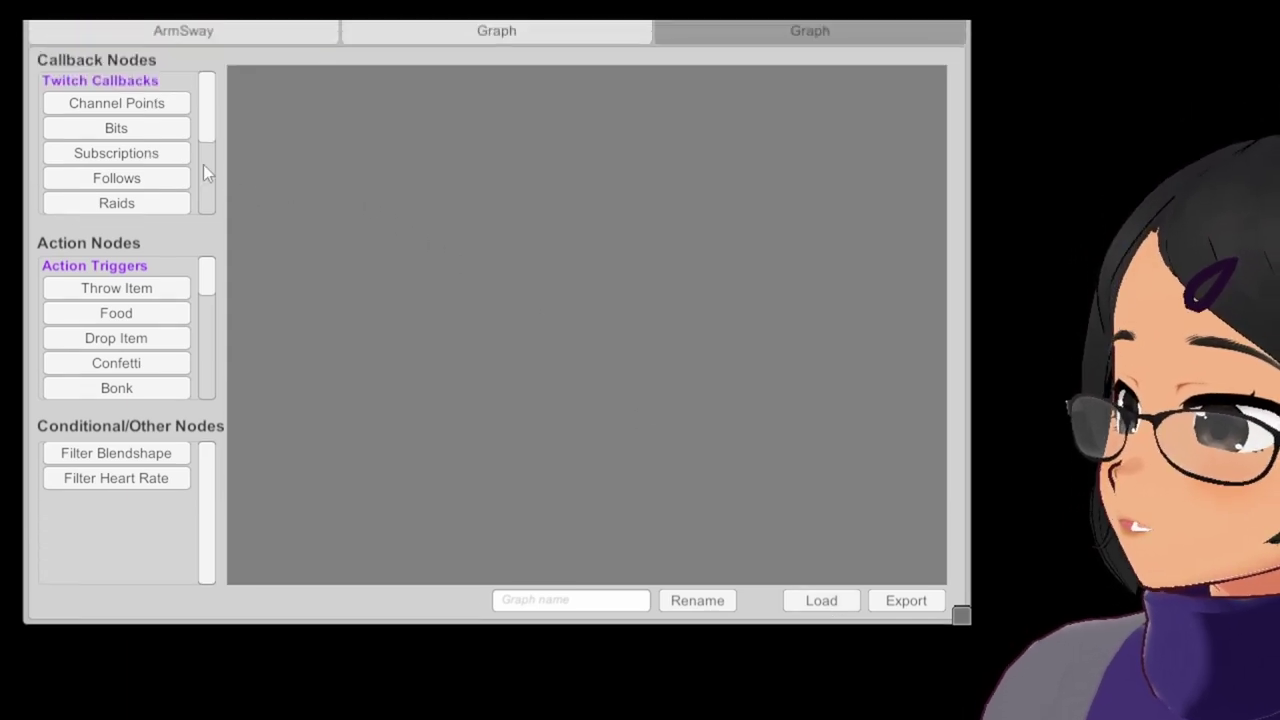
- Add a Hotkey node bound to Ctrl+F and a Play Sound node to the graph
left_click_drag(241, 178, 243, 250)
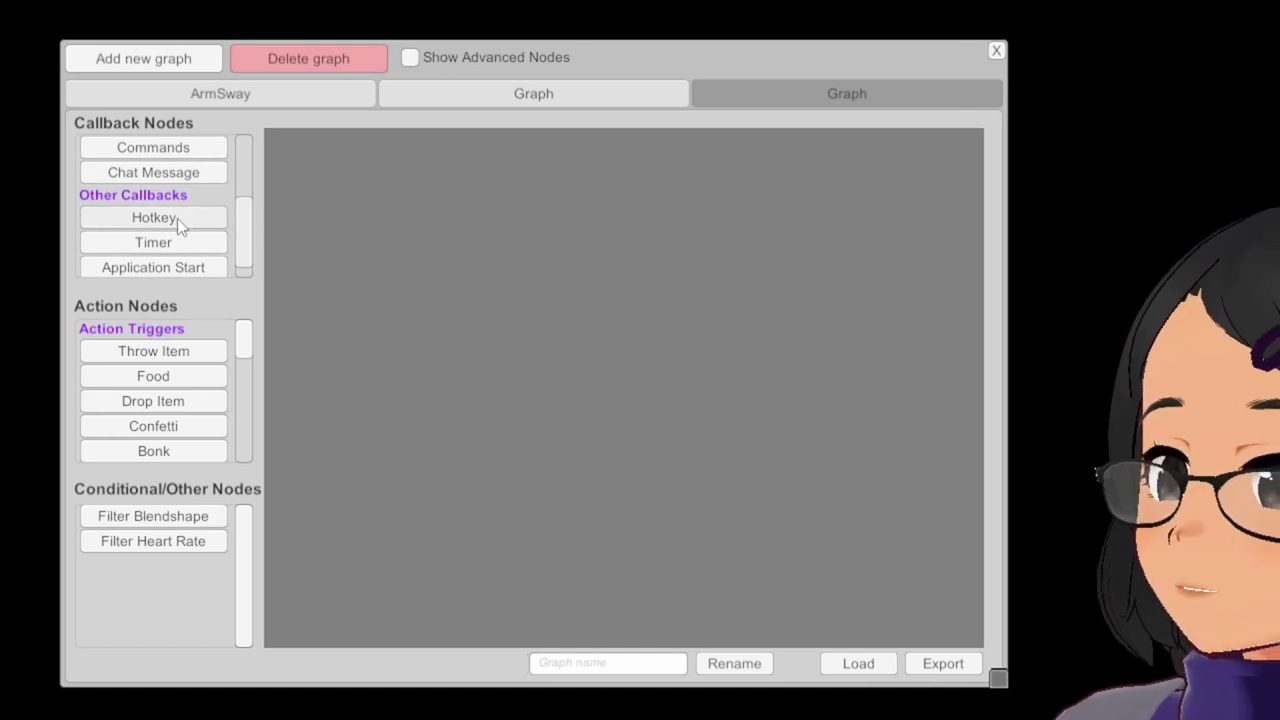
left_click(177, 218)
left_click_drag(624, 357, 492, 242)
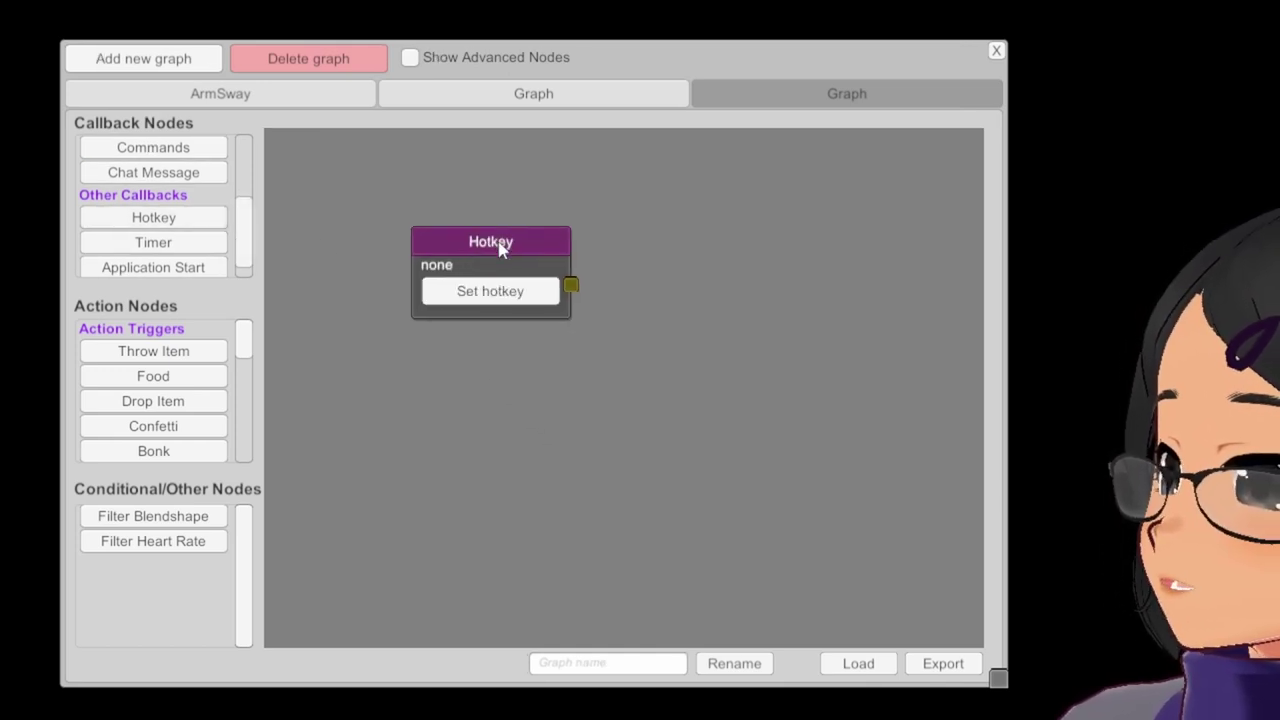
left_click(506, 293)
key("ctrl+f")
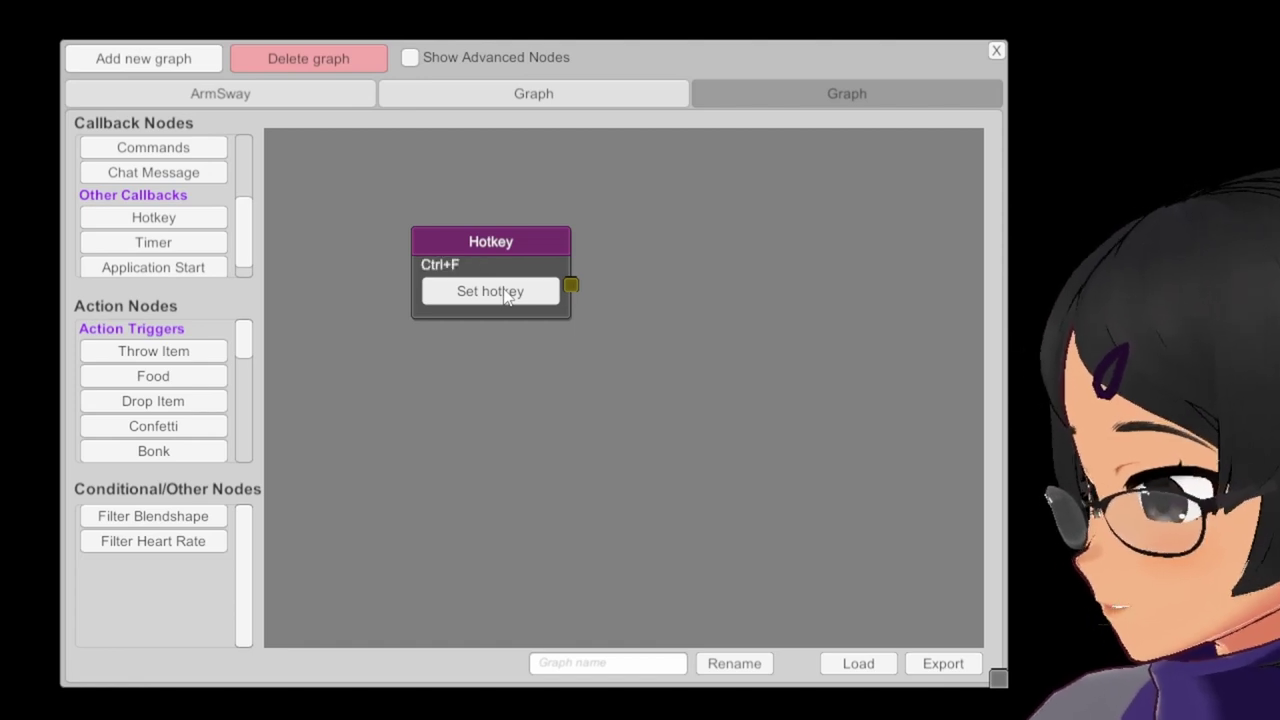
left_click_drag(503, 251, 467, 222)
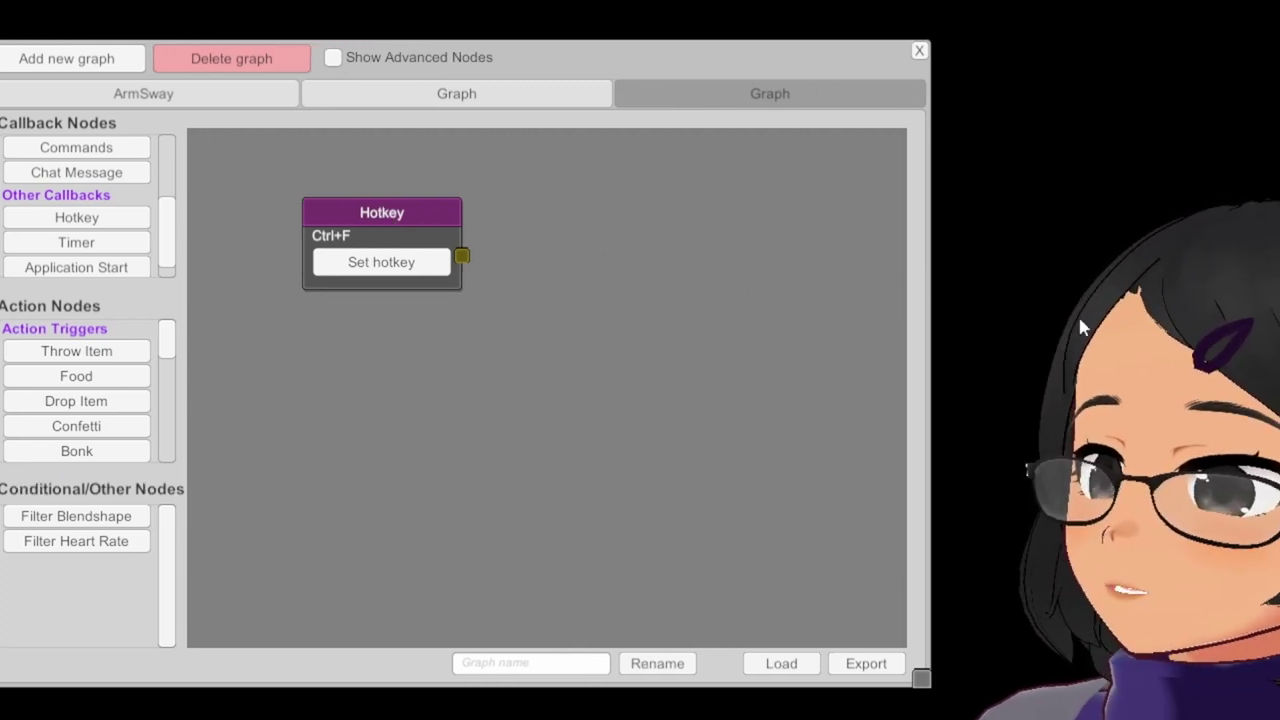
left_click_drag(420, 205, 368, 184)
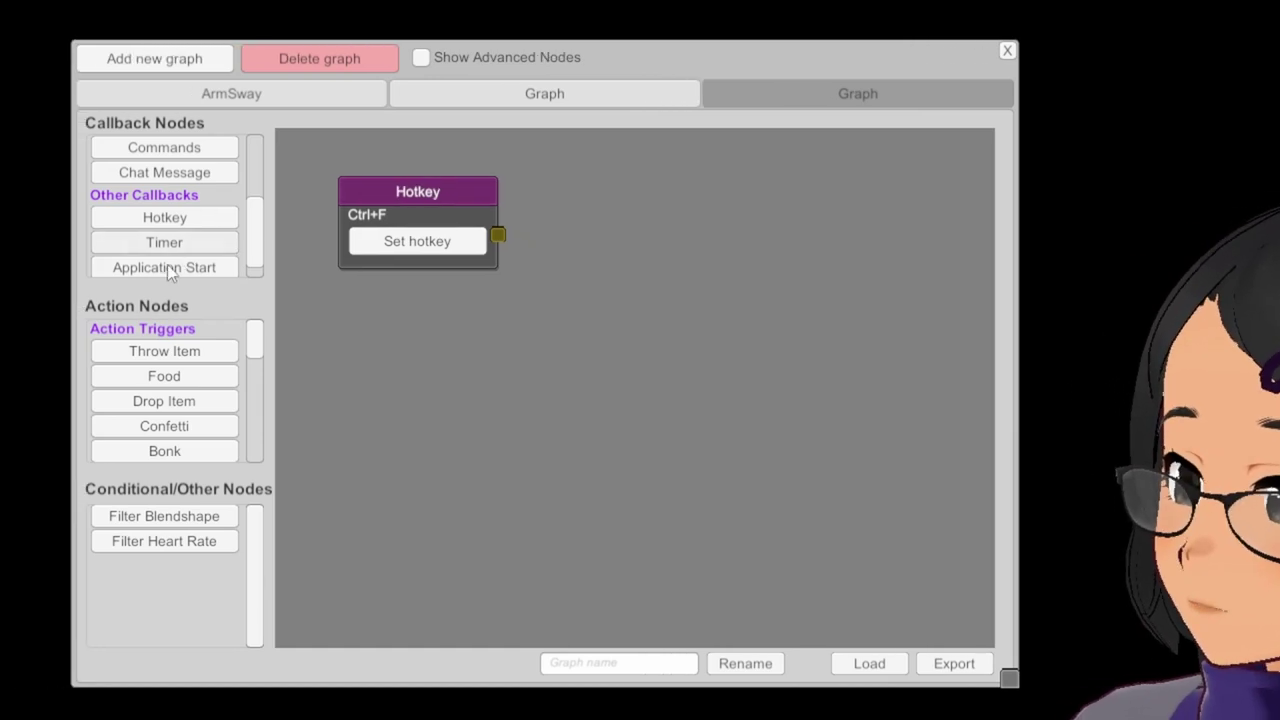
left_click_drag(268, 345, 269, 367)
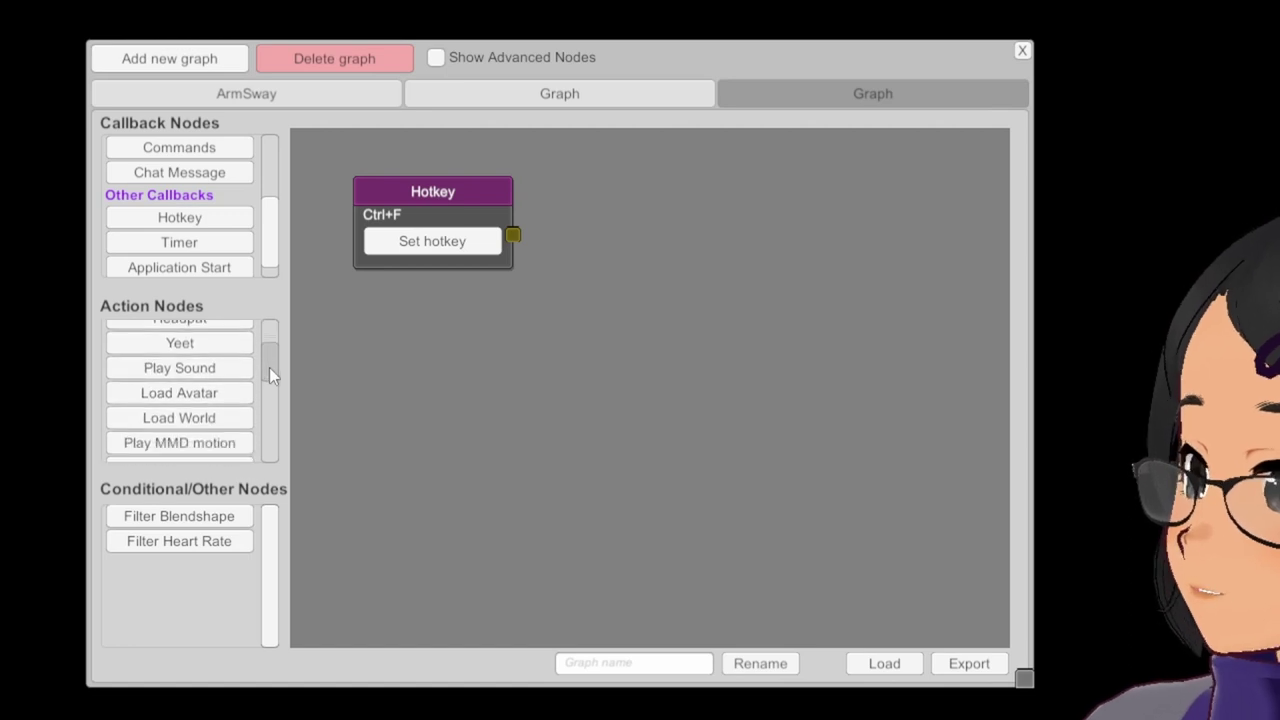
left_click(216, 368)
- Wire the Hotkey node's output to the Play Sound node's input
left_click_drag(689, 290, 796, 174)
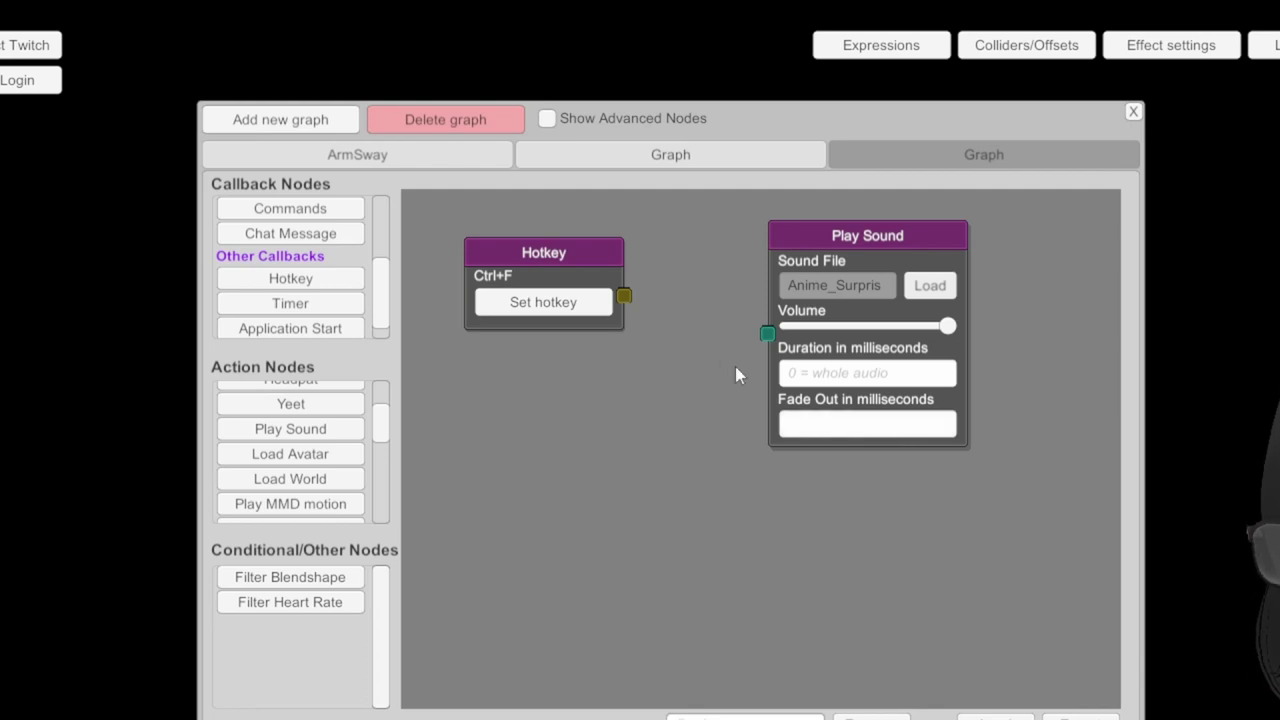
left_click_drag(624, 298, 757, 343)
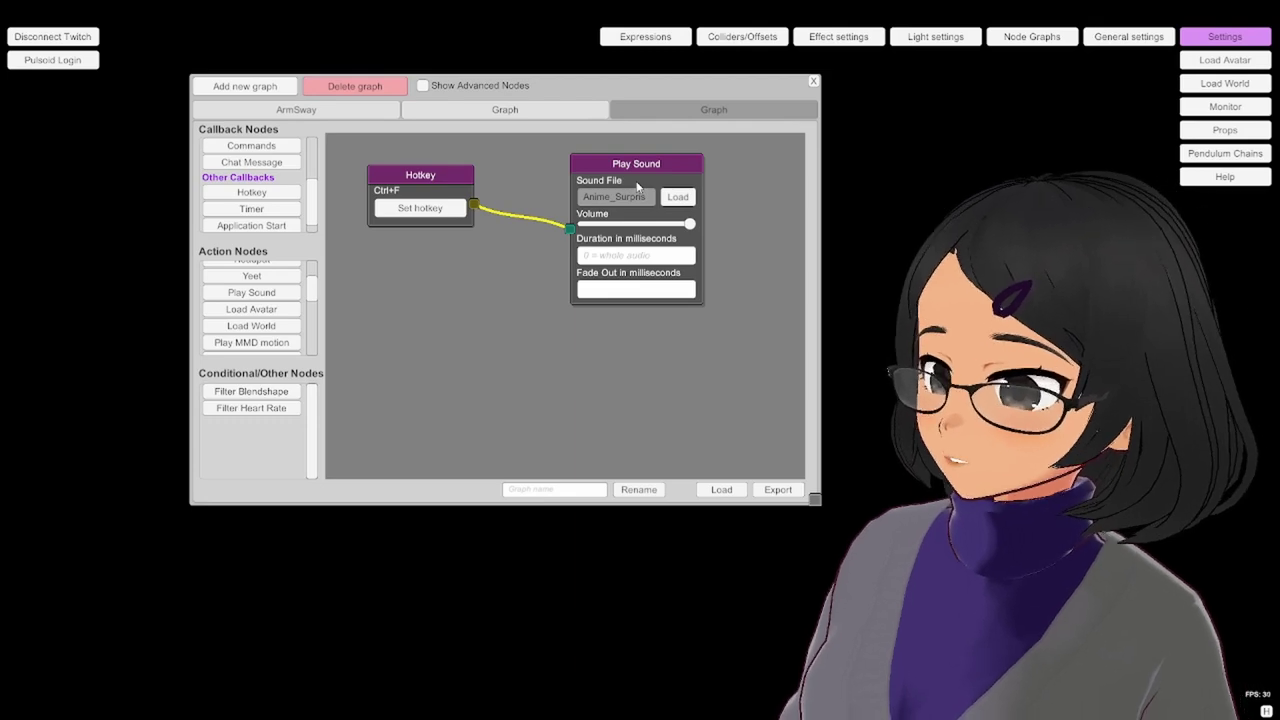
left_click_drag(646, 170, 671, 164)
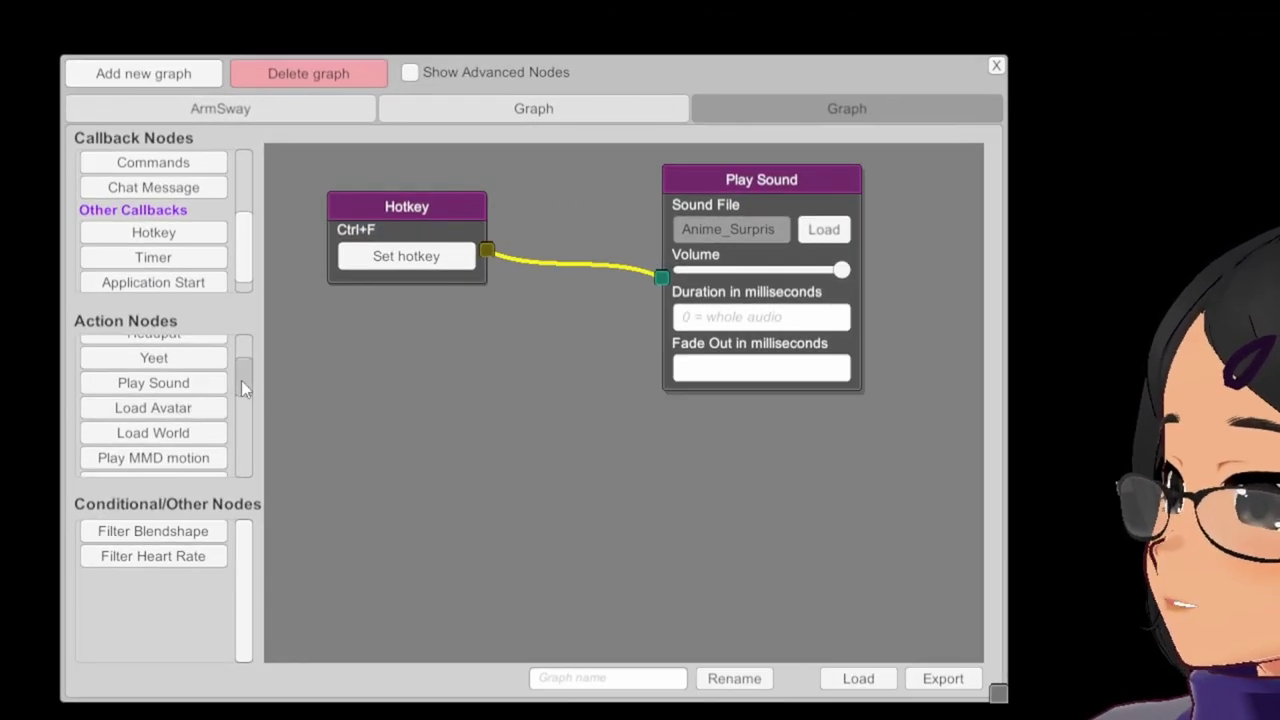
- Place a Toggle Prop node beside Play Sound with ShockCrown.gif as its prop
left_click_drag(273, 321, 276, 345)
left_click(192, 366)
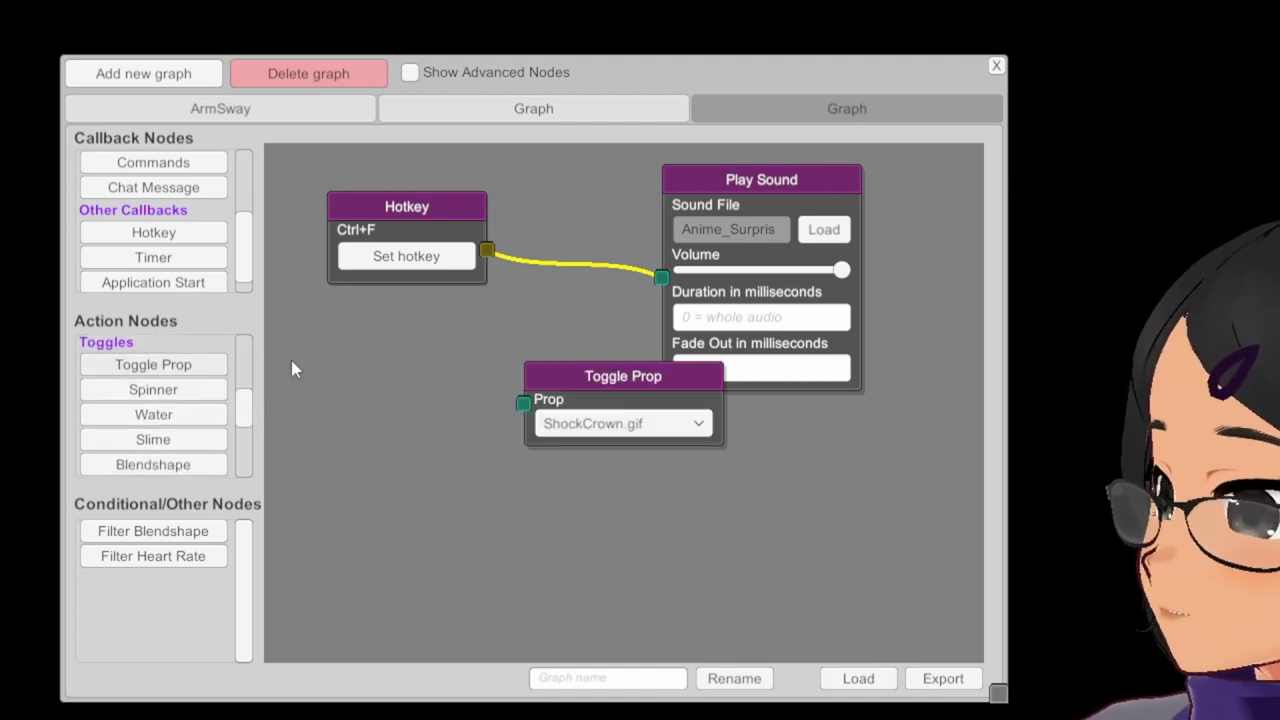
left_click_drag(624, 387, 767, 434)
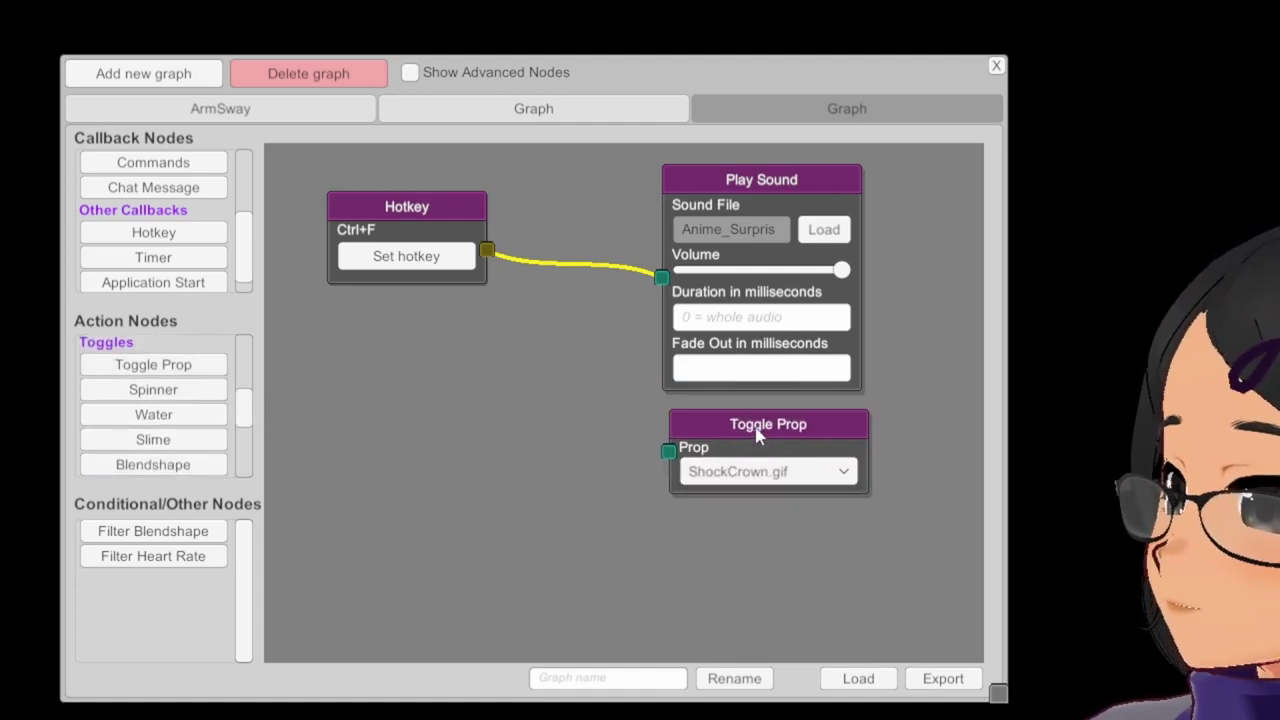
left_click(820, 472)
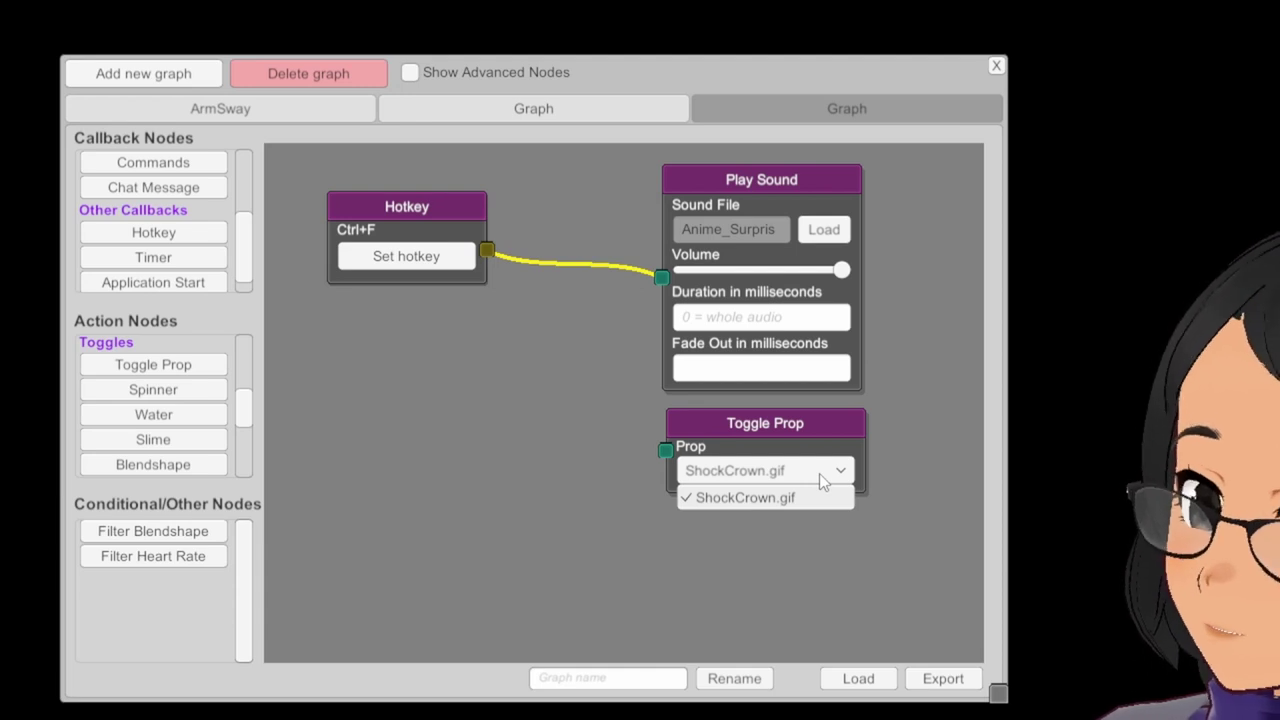
left_click(819, 473)
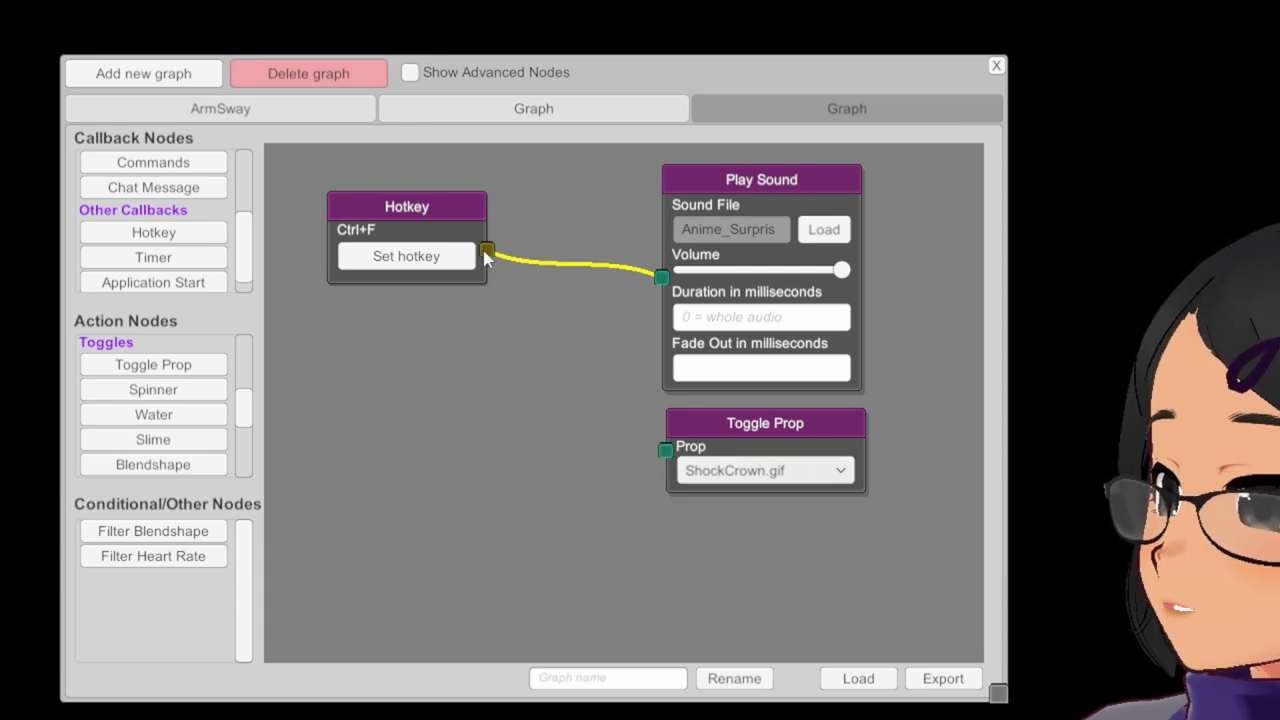
- Wire the Ctrl+F Hotkey output into the ShockCrown.gif Toggle Prop node
left_click_drag(487, 250, 665, 450)
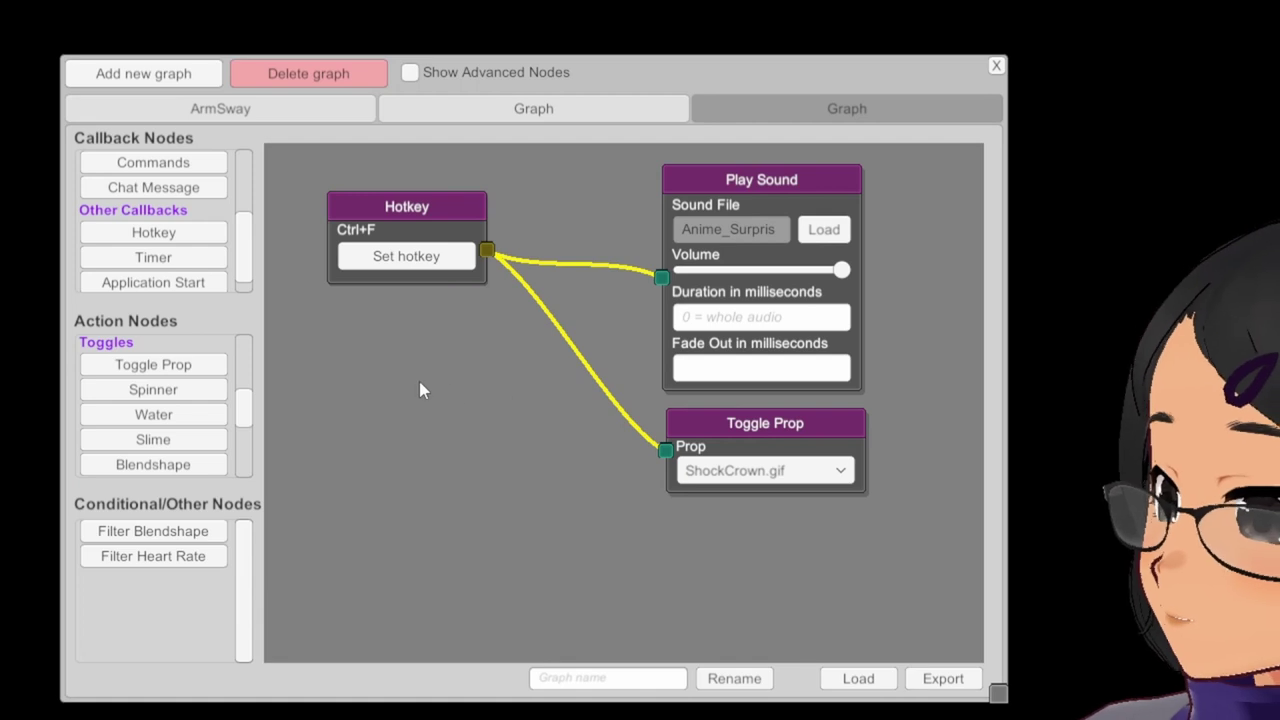
- Place a Timer node named hideProp below Hotkey and wire it into Toggle Prop
left_click(170, 258)
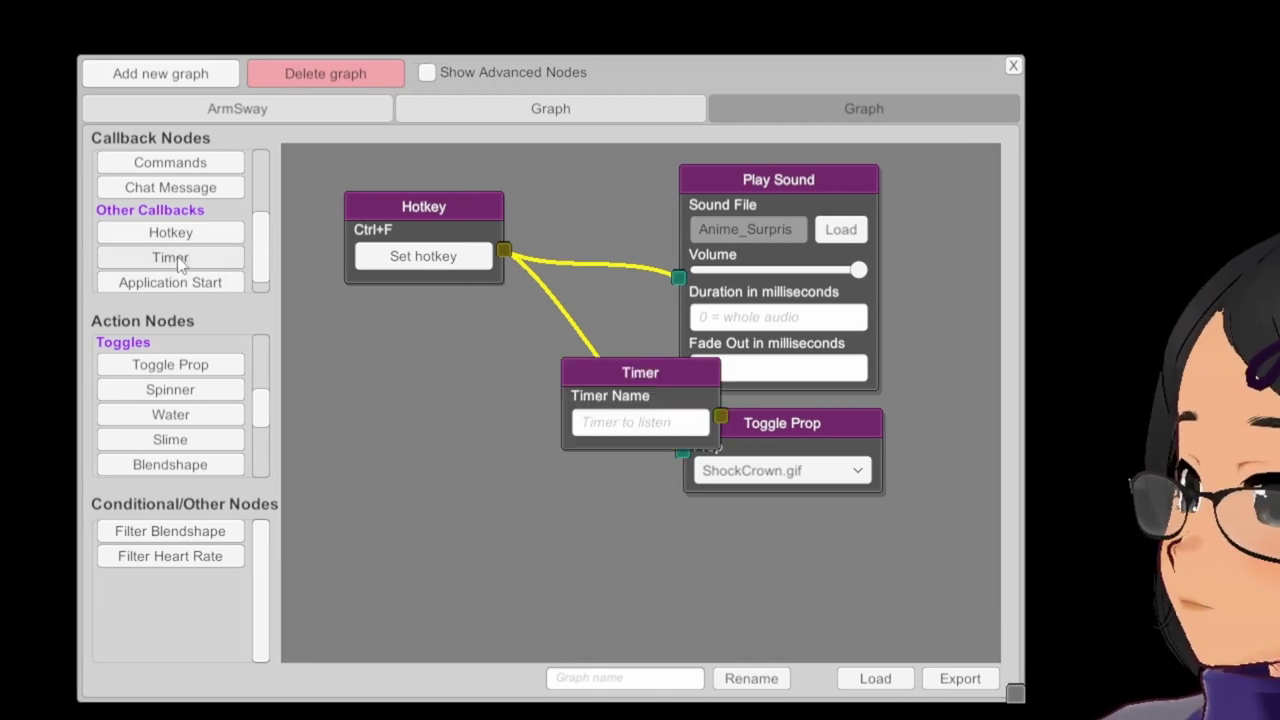
left_click_drag(590, 376, 404, 412)
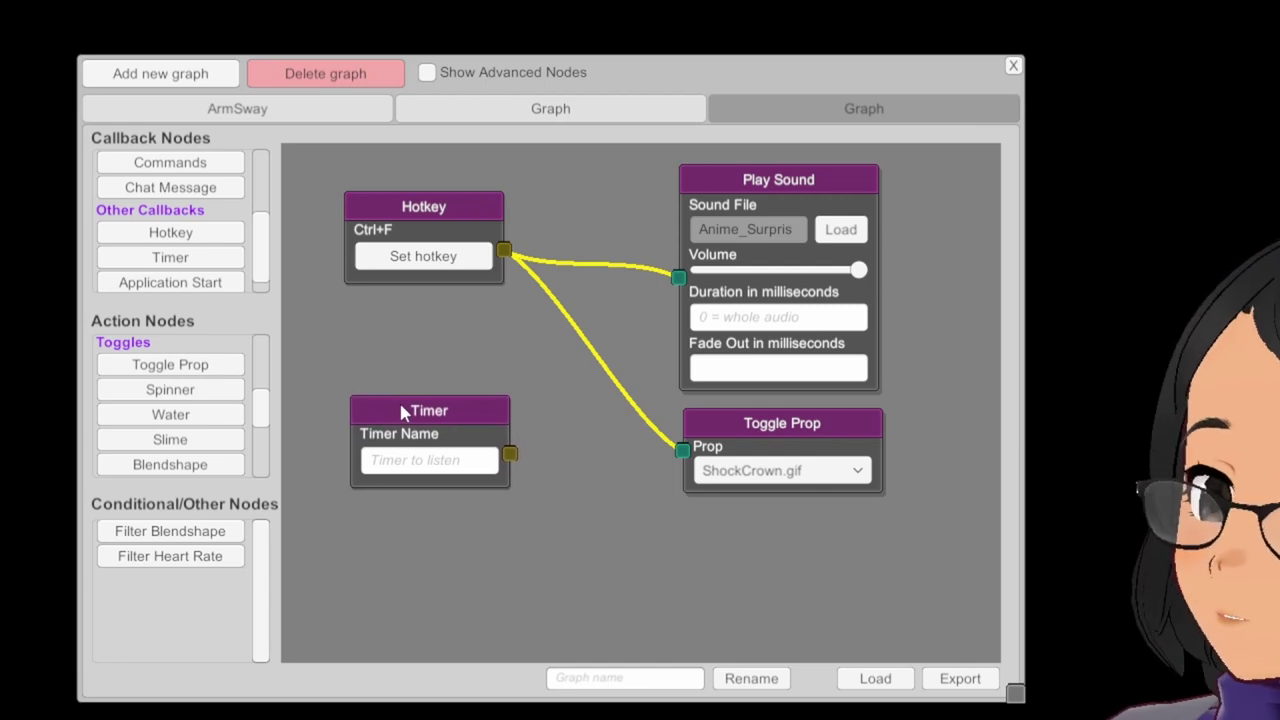
left_click(434, 468)
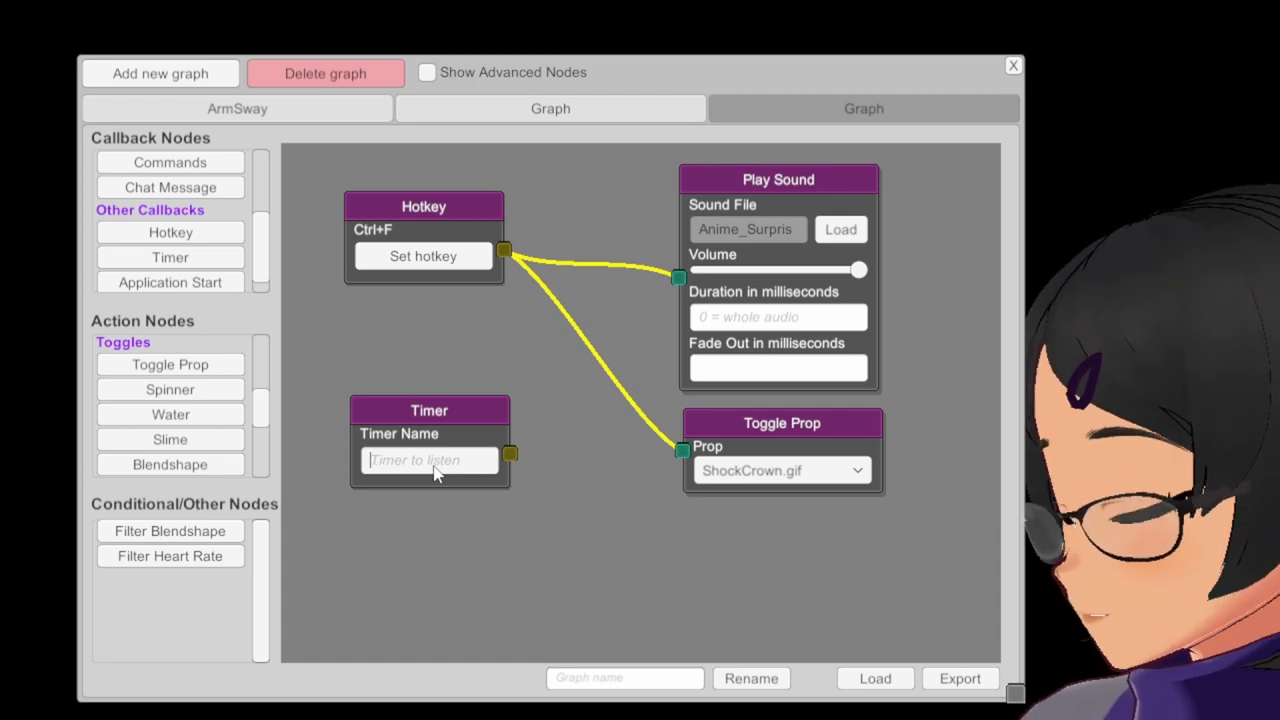
type("hud")
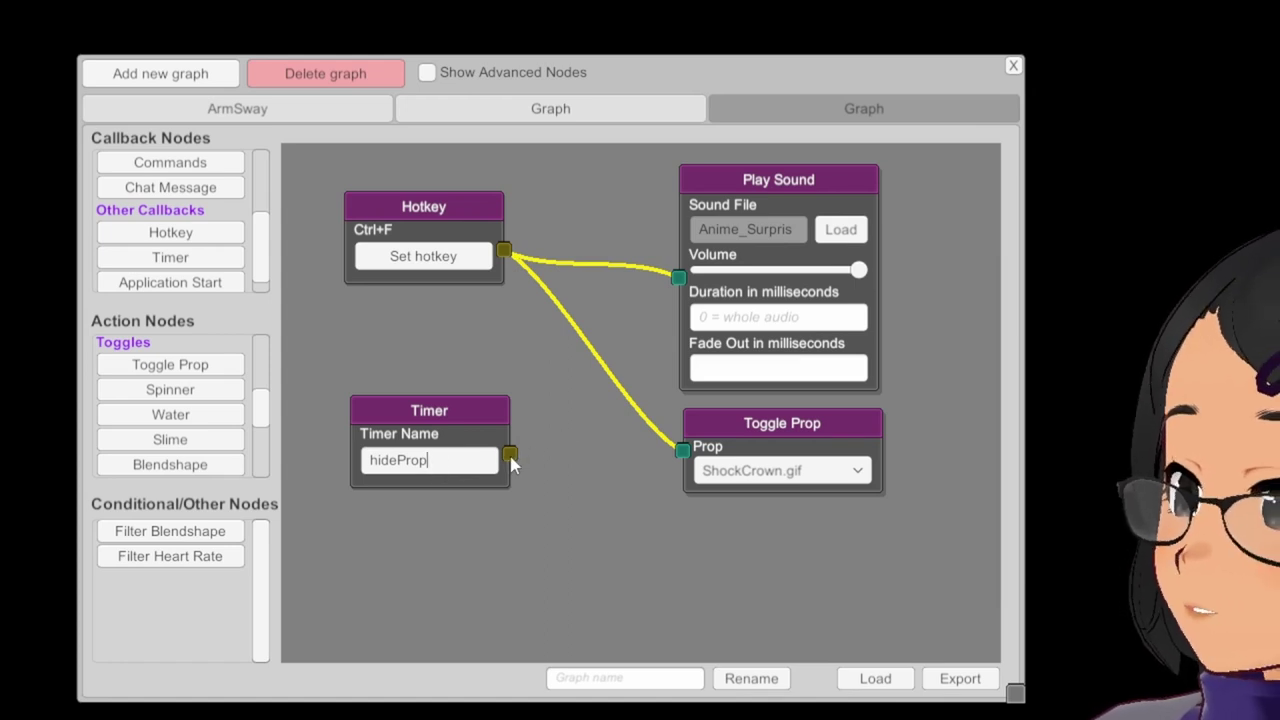
left_click_drag(509, 452, 679, 450)
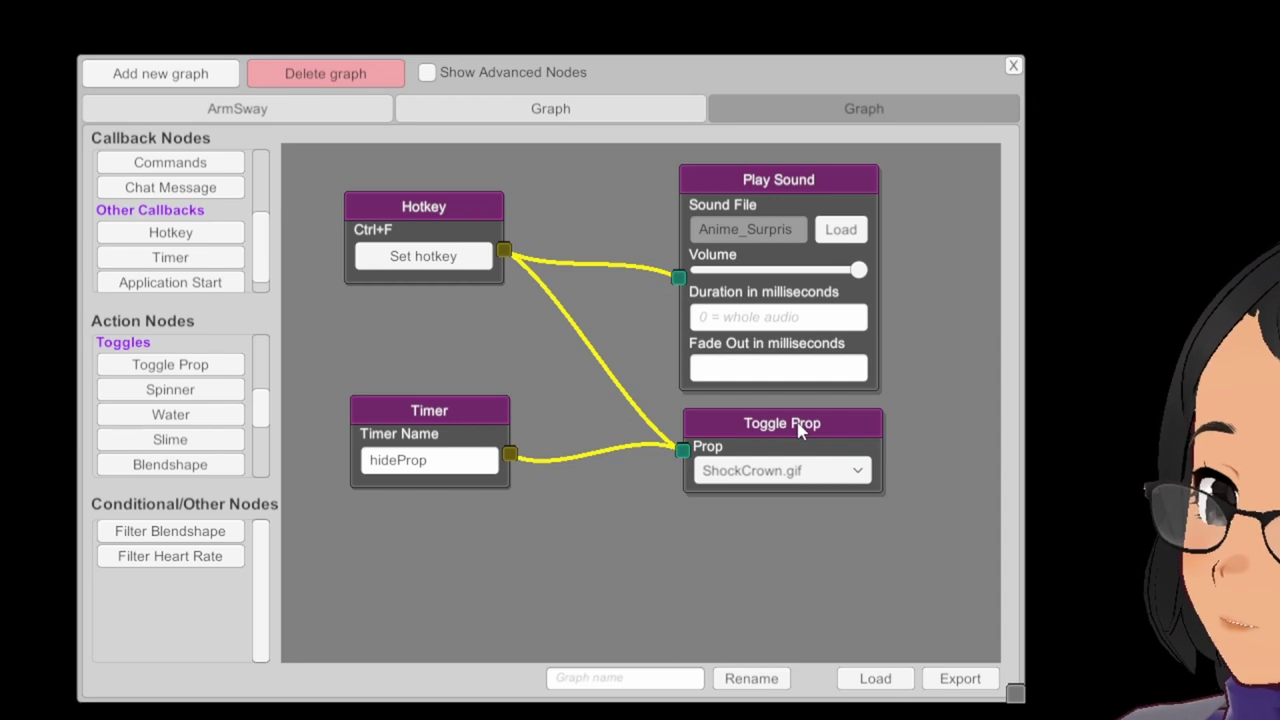
- Add a Start Timer node for hideProp at 1450 ms below Toggle Prop, wired from Hotkey
scroll(259, 399, "up", 3)
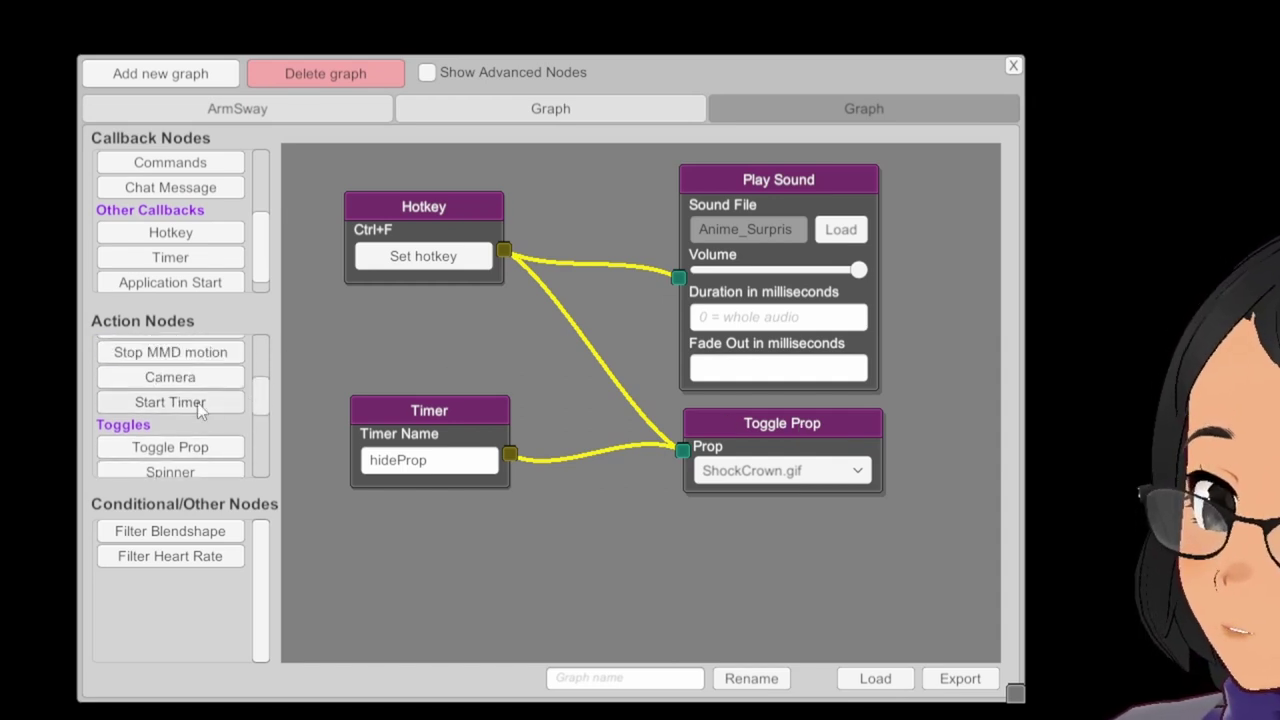
left_click(197, 402)
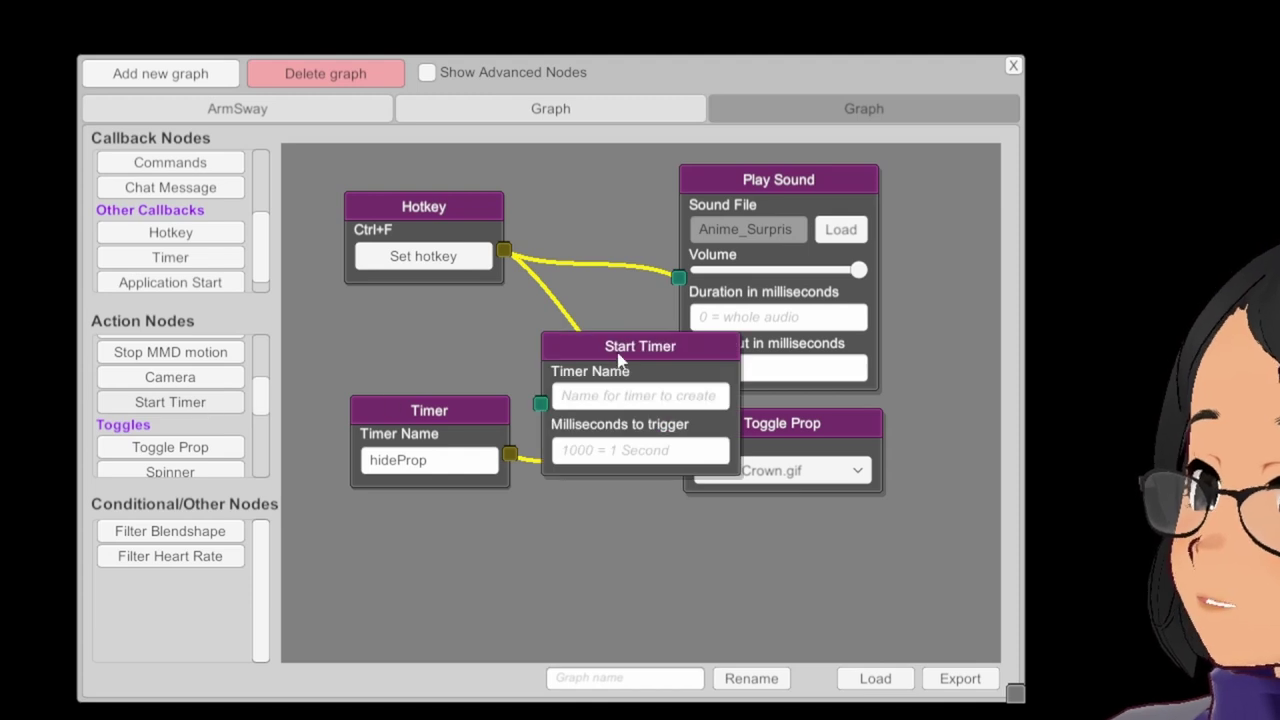
left_click_drag(620, 360, 766, 531)
left_click(745, 574)
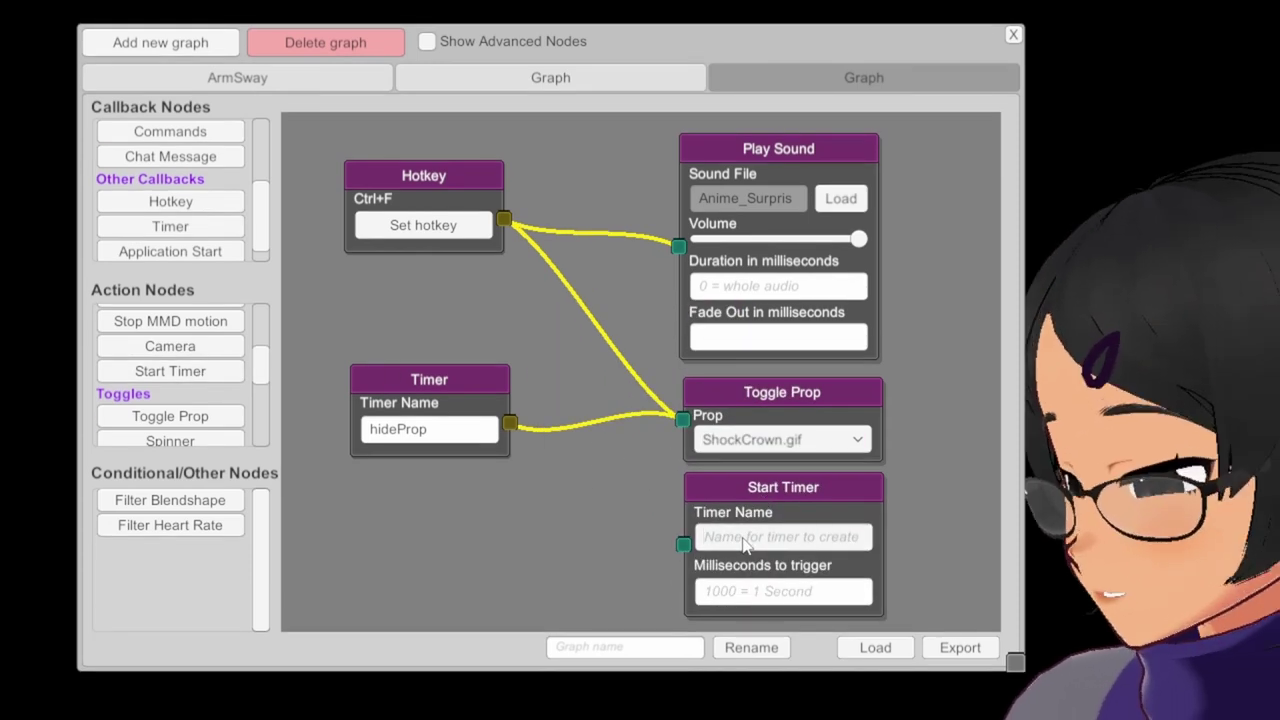
type("hide")
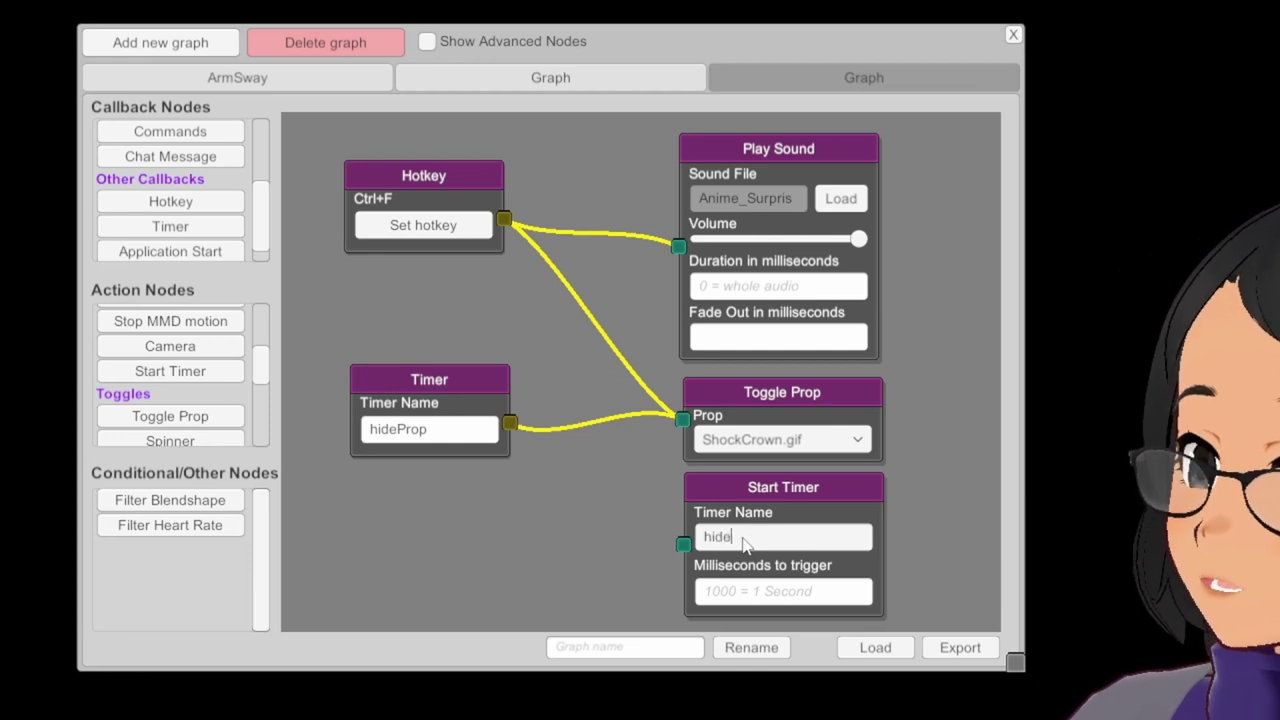
type("Prop")
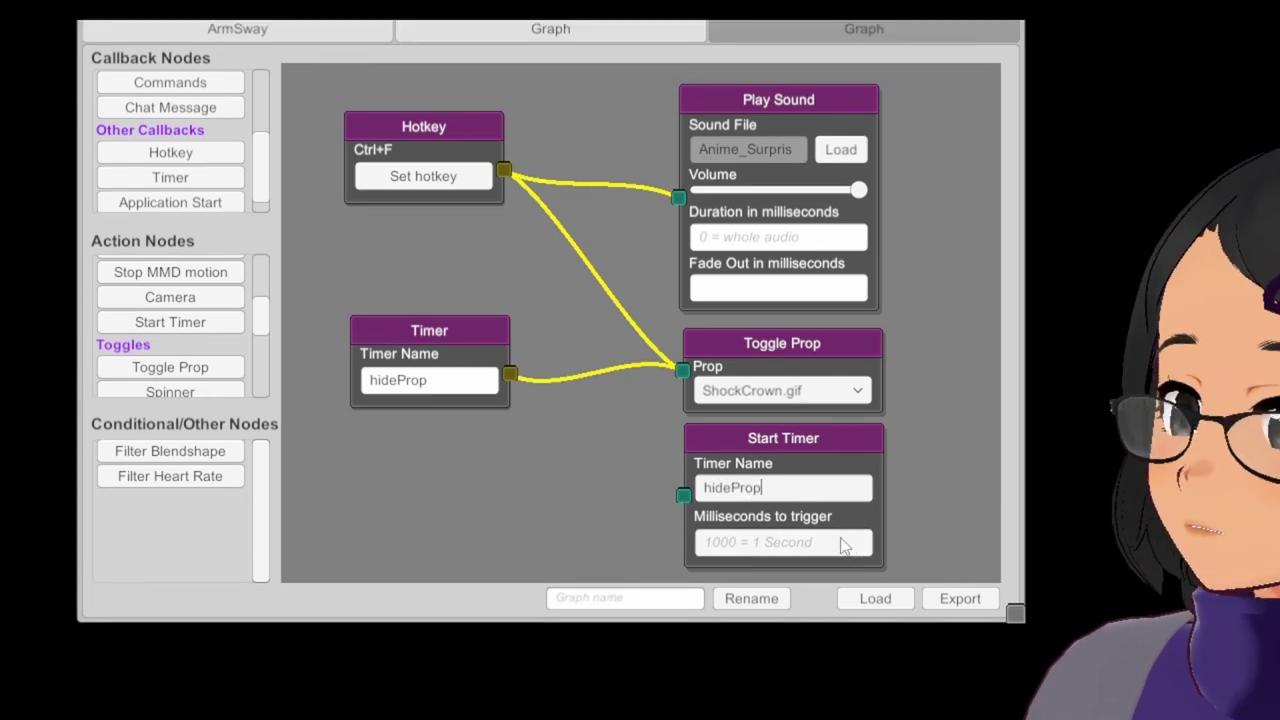
left_click(840, 543)
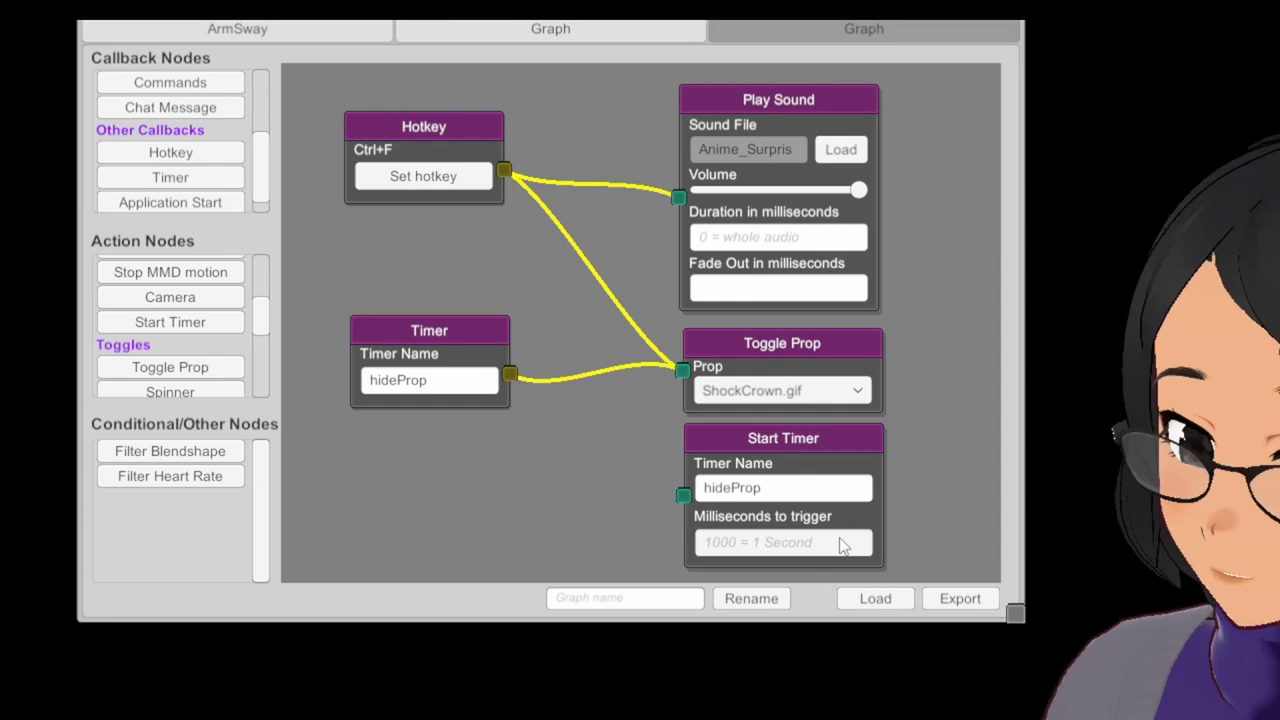
type("1450")
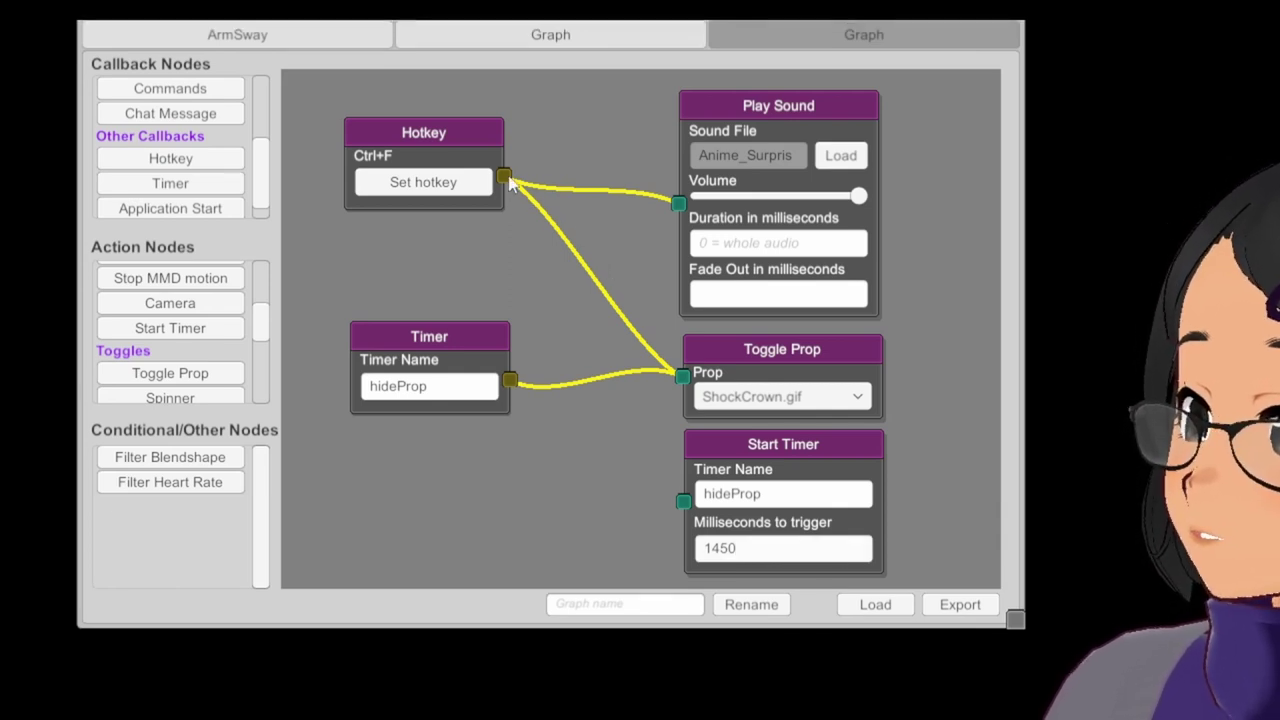
left_click_drag(680, 485, 683, 500)
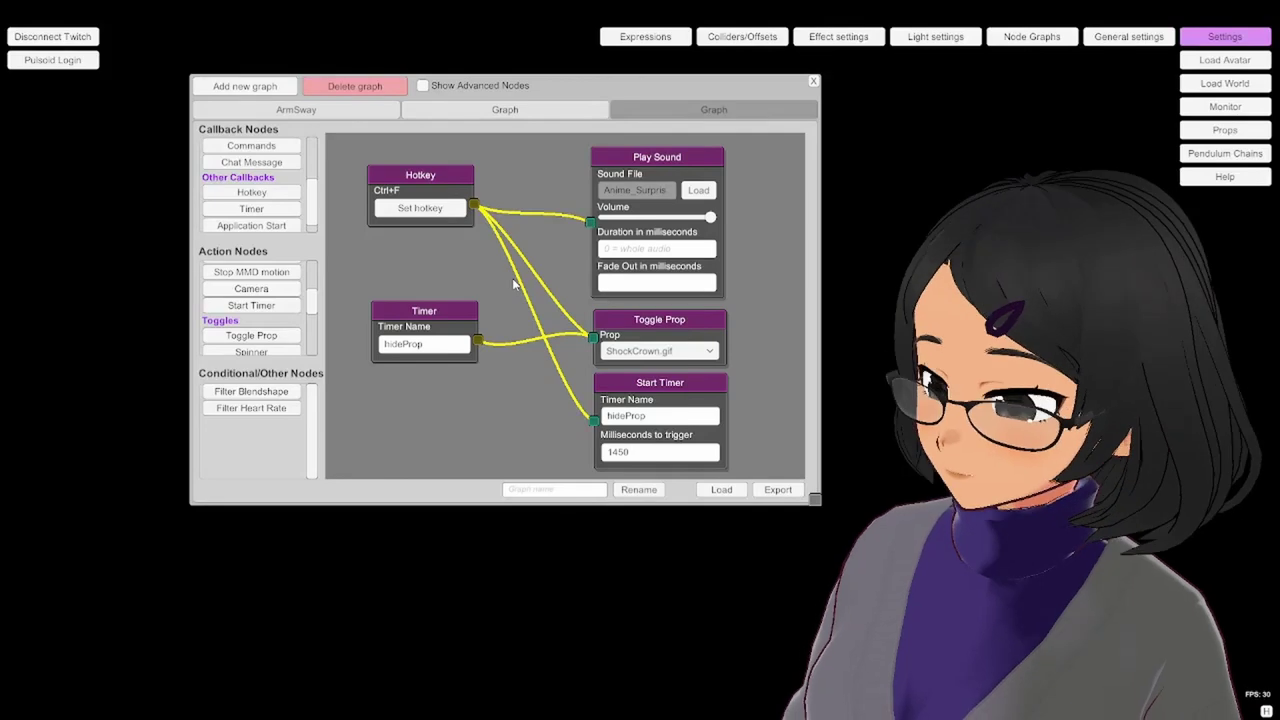
- Fire Ctrl+F to test that the shock crown pops up over the avatar
key("ctrl+f")
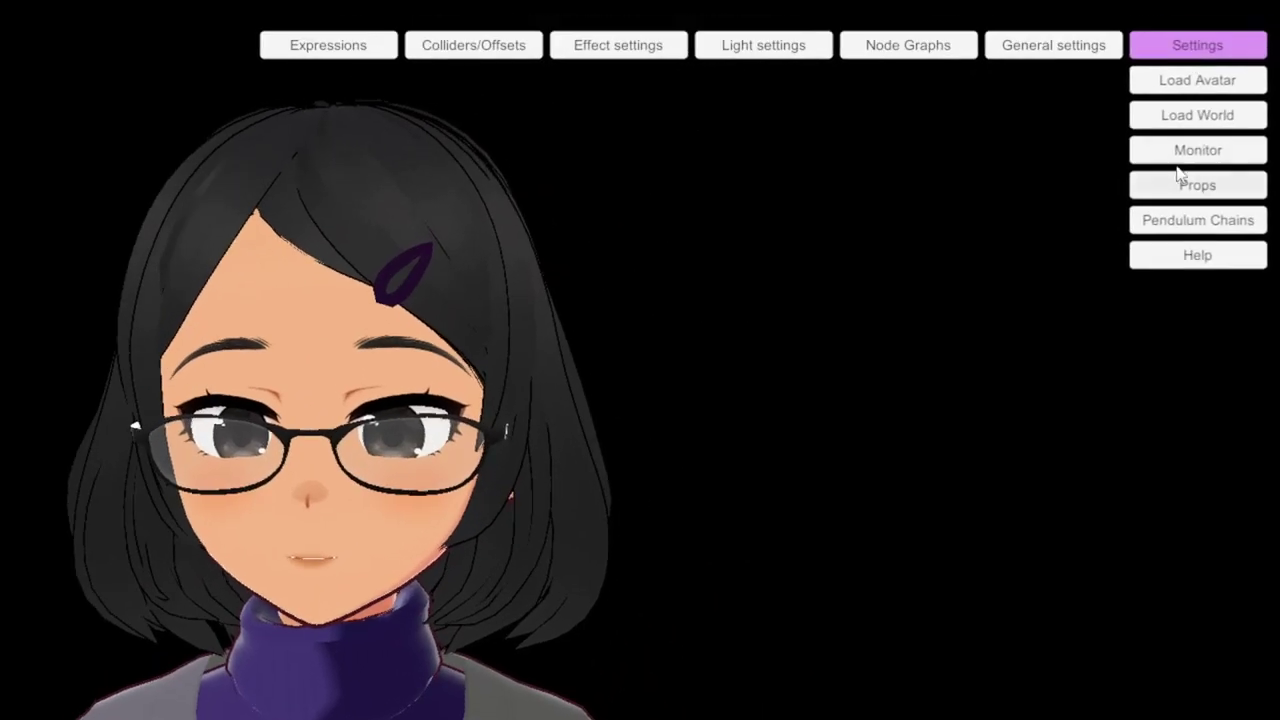
- Inspect the live blendshape values in the Settings Monitor, then reopen Node Graphs
left_click(1190, 152)
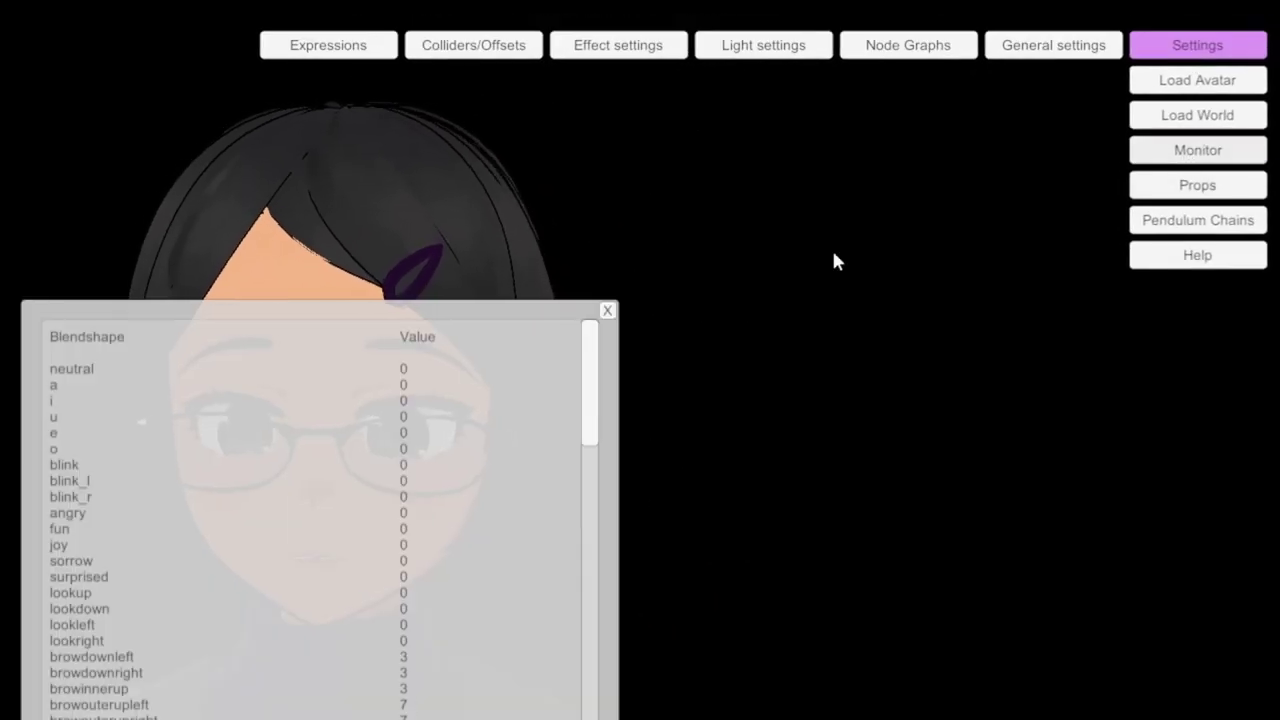
left_click_drag(505, 320, 884, 190)
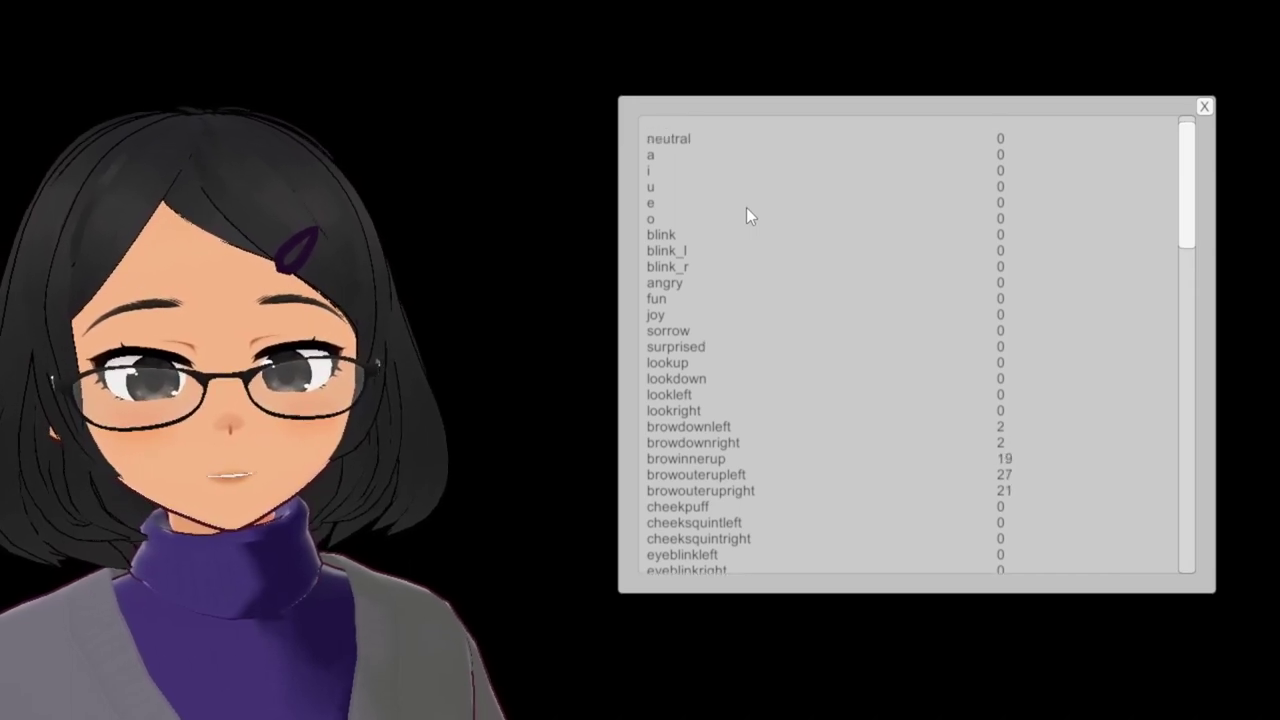
scroll(749, 227, "down", 3)
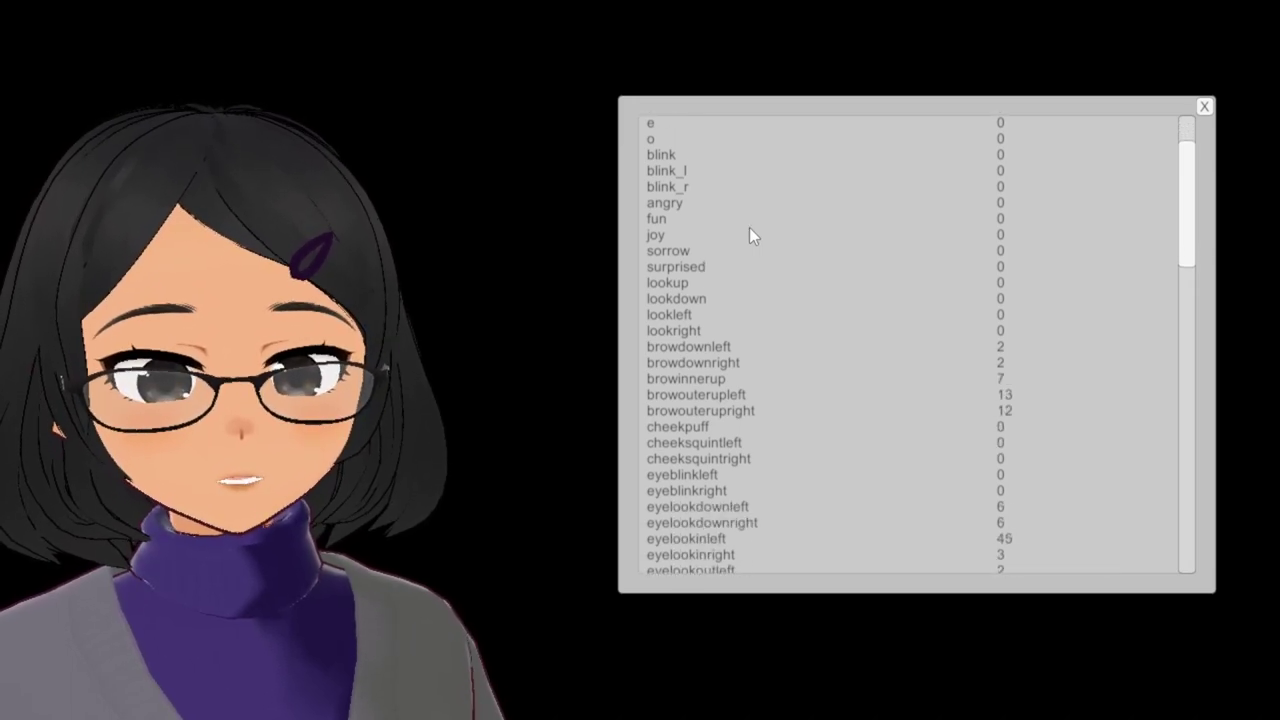
scroll(749, 227, "down", 5)
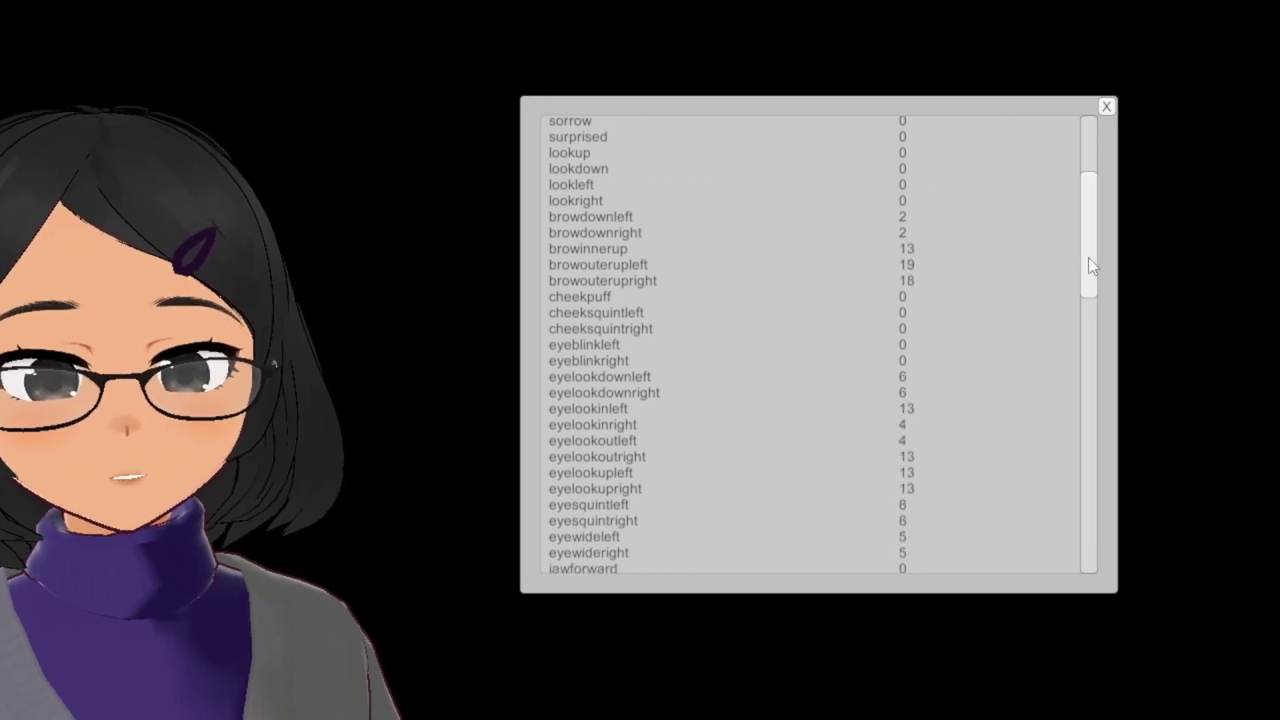
left_click_drag(1090, 265, 1077, 220)
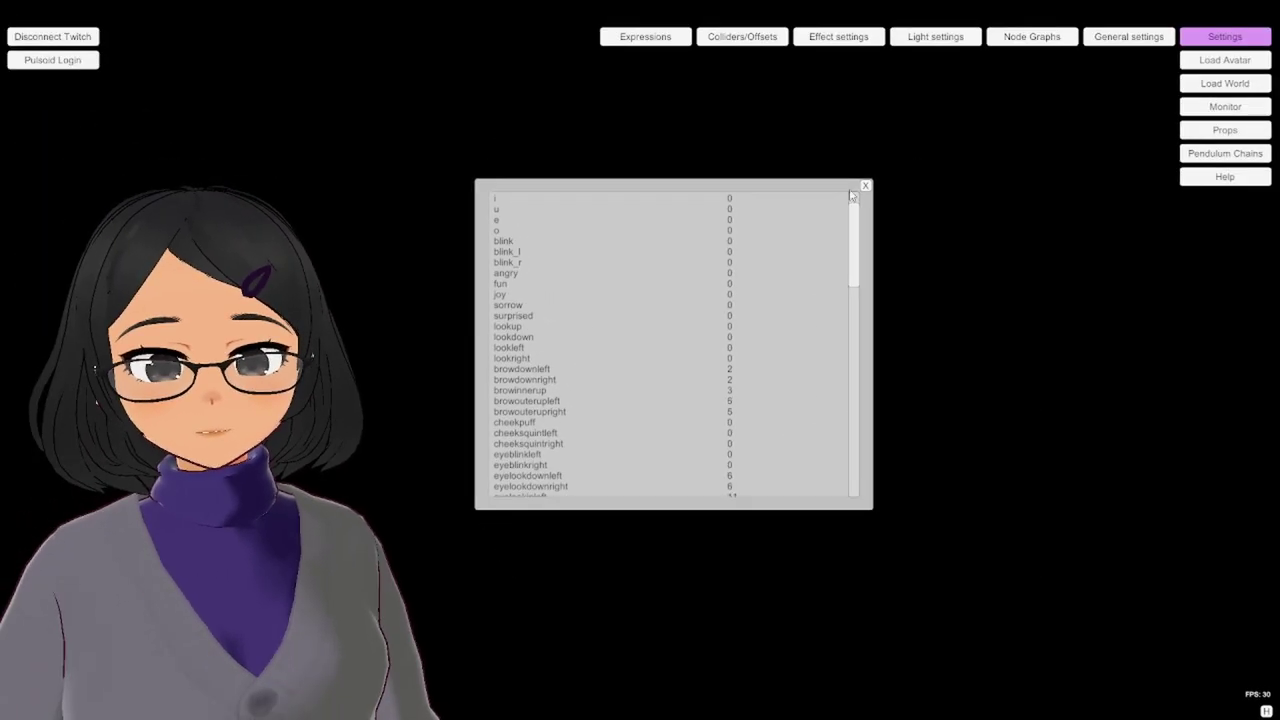
left_click(1106, 106)
left_click(1017, 37)
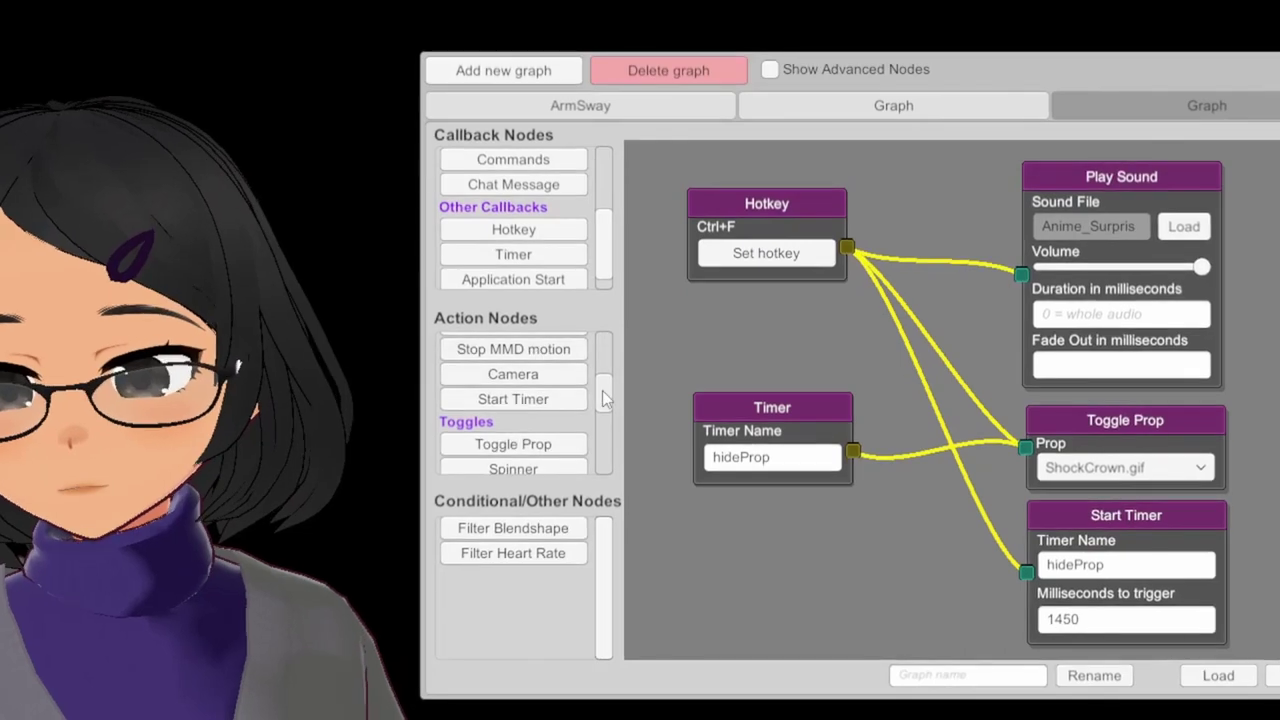
- Add a Blendshape action node and set its blendshape name to surprised
left_click_drag(528, 375, 534, 357)
left_click_drag(610, 364, 609, 418)
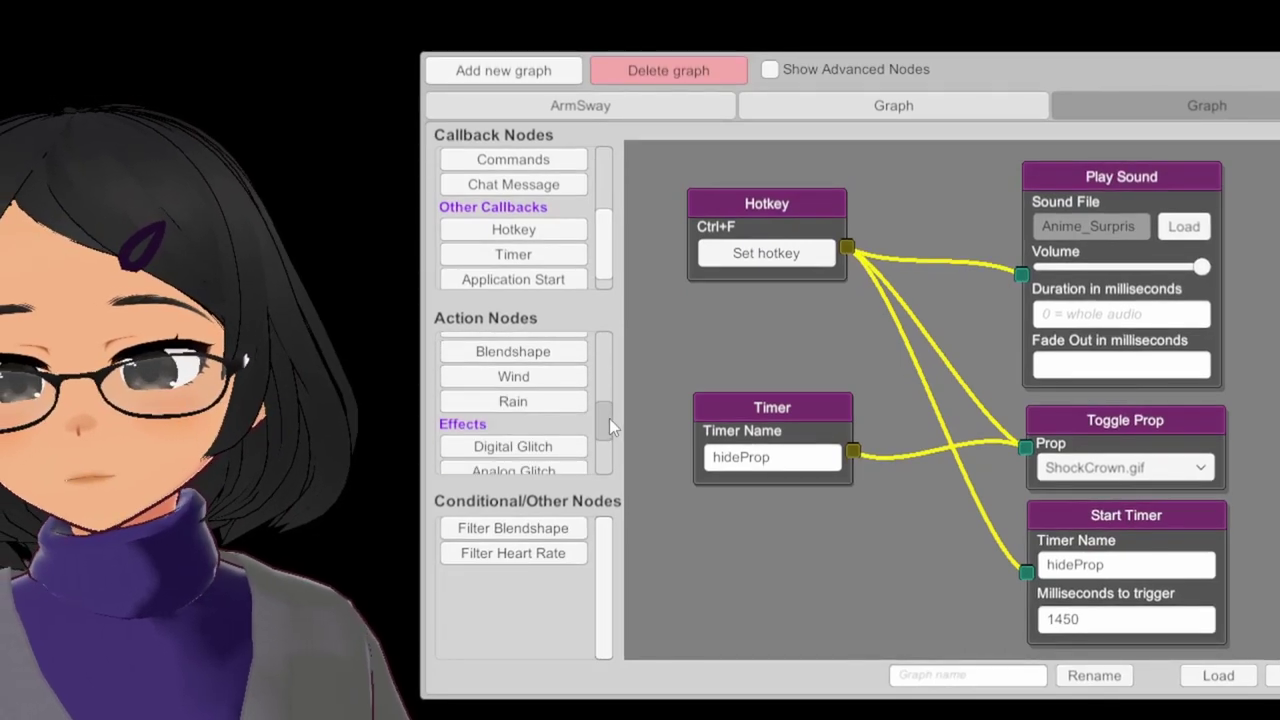
left_click(548, 352)
left_click_drag(1024, 299, 1209, 298)
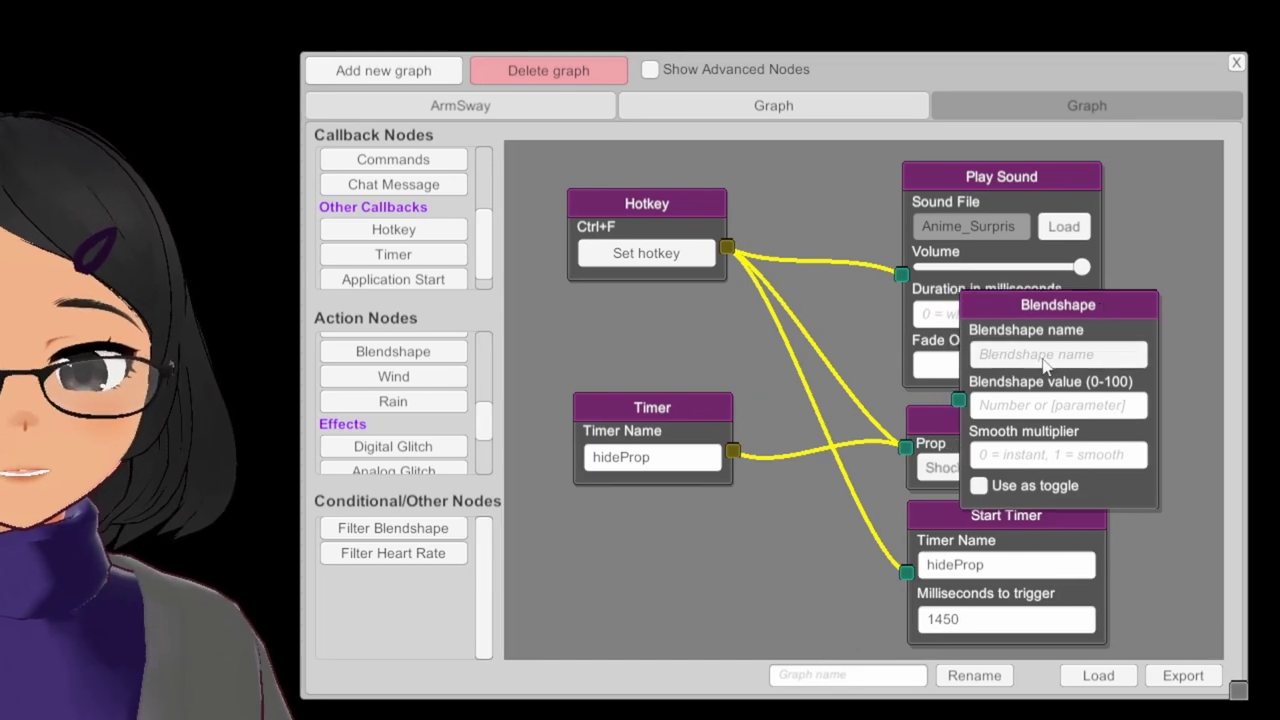
left_click(1046, 357)
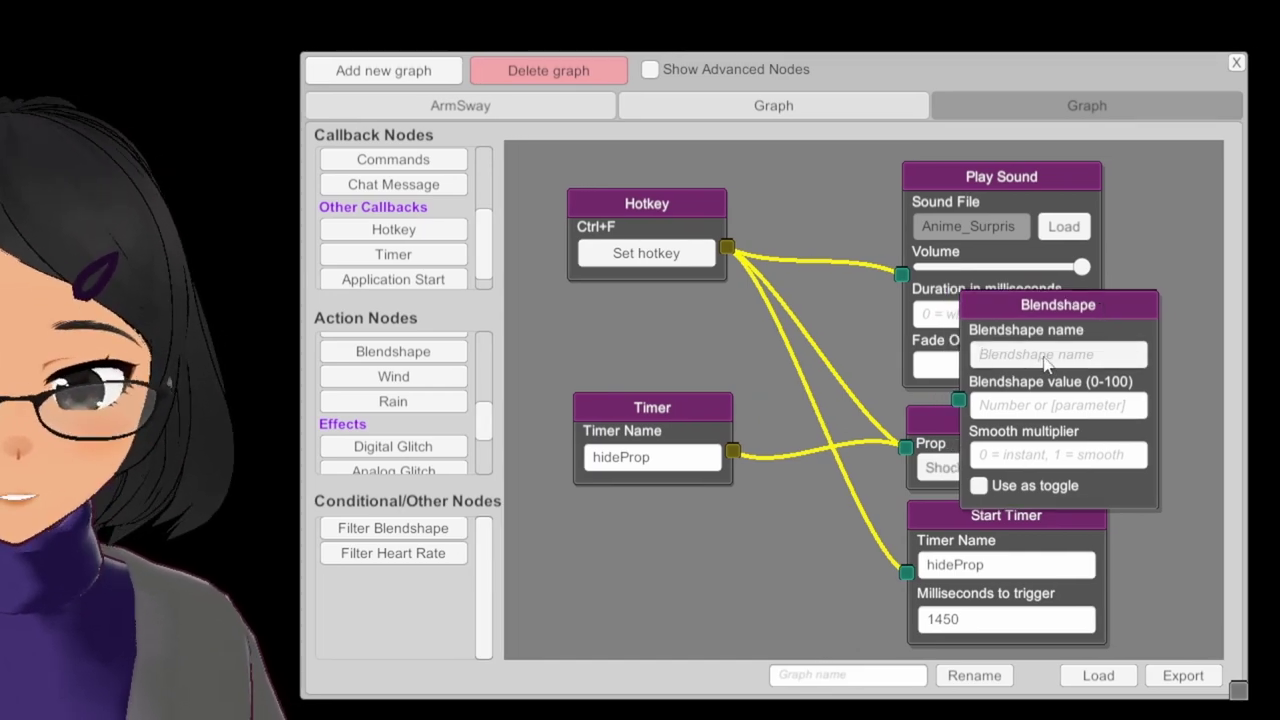
type("surprised")
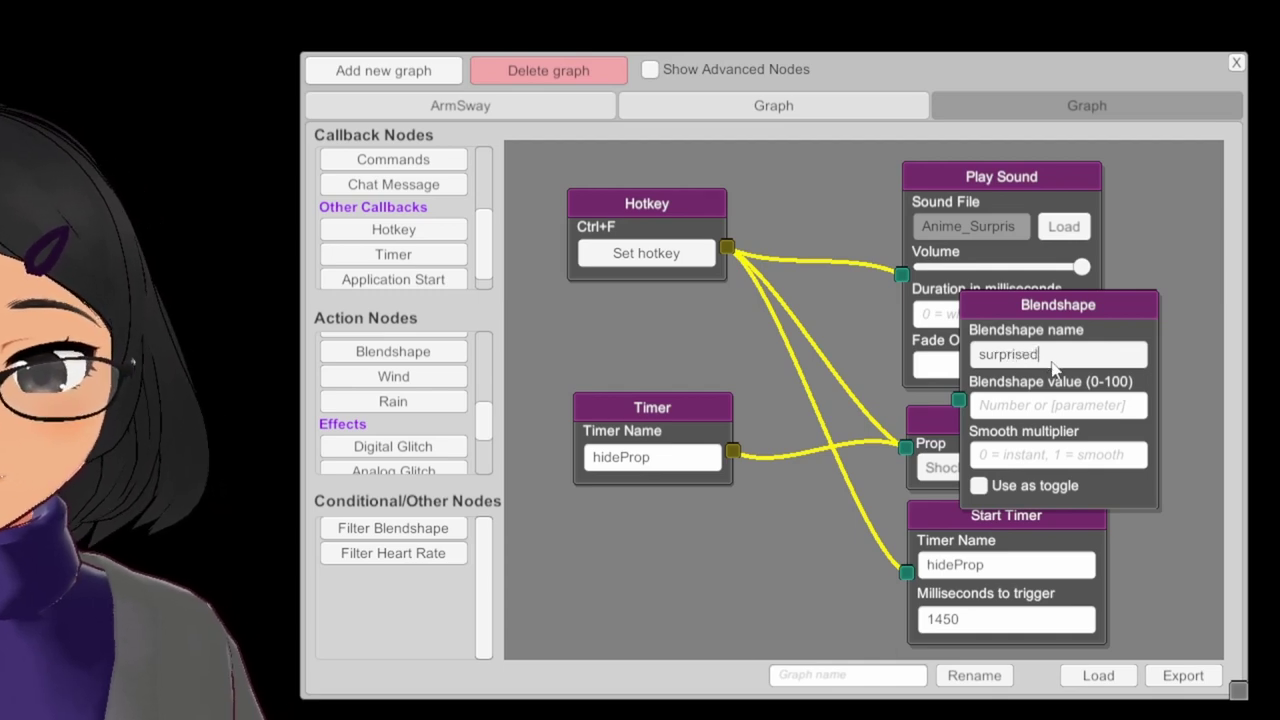
- Set value 100, smooth multiplier 0.3, use as toggle, and wire Hotkey into it
left_click(1045, 410)
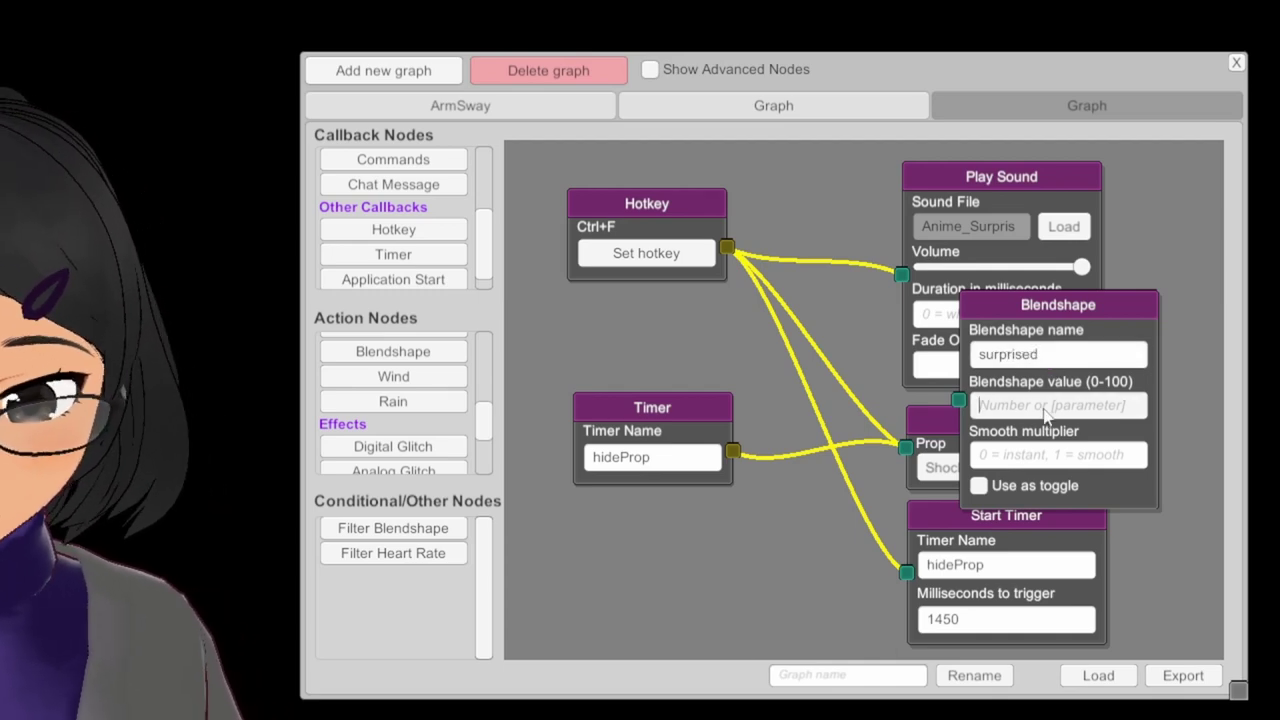
type("100")
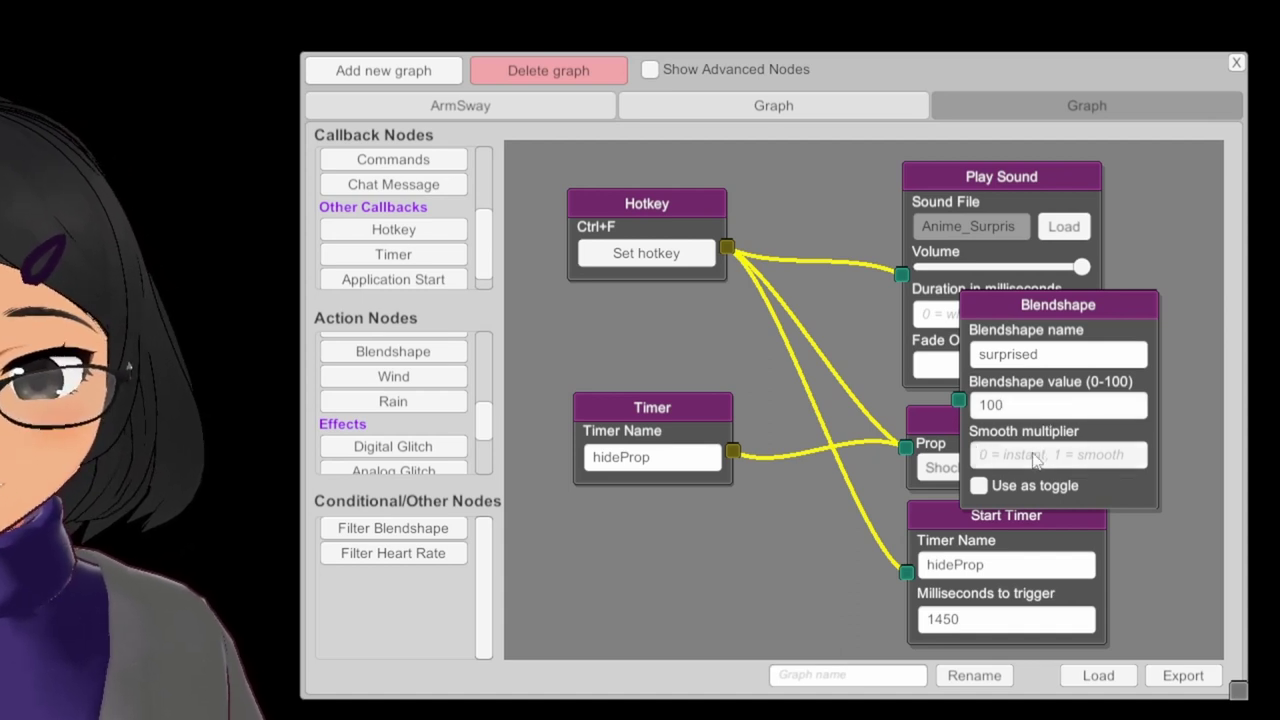
left_click(1036, 459)
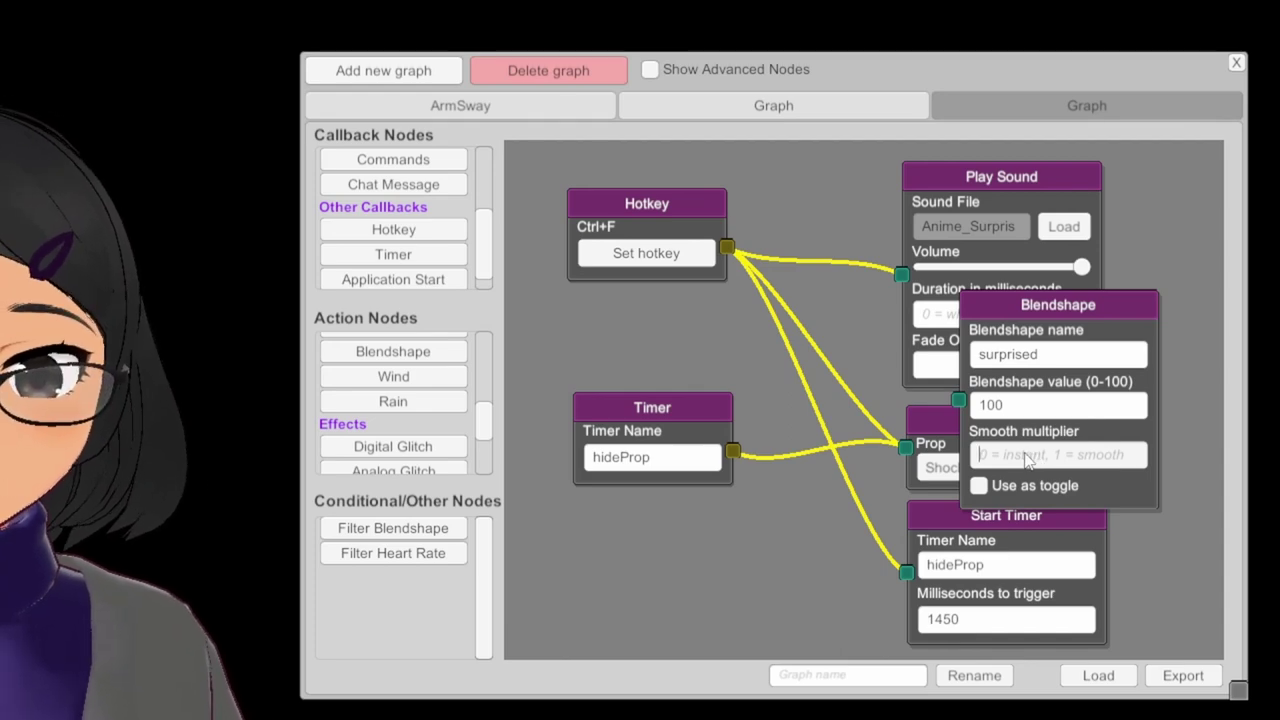
type("0.3")
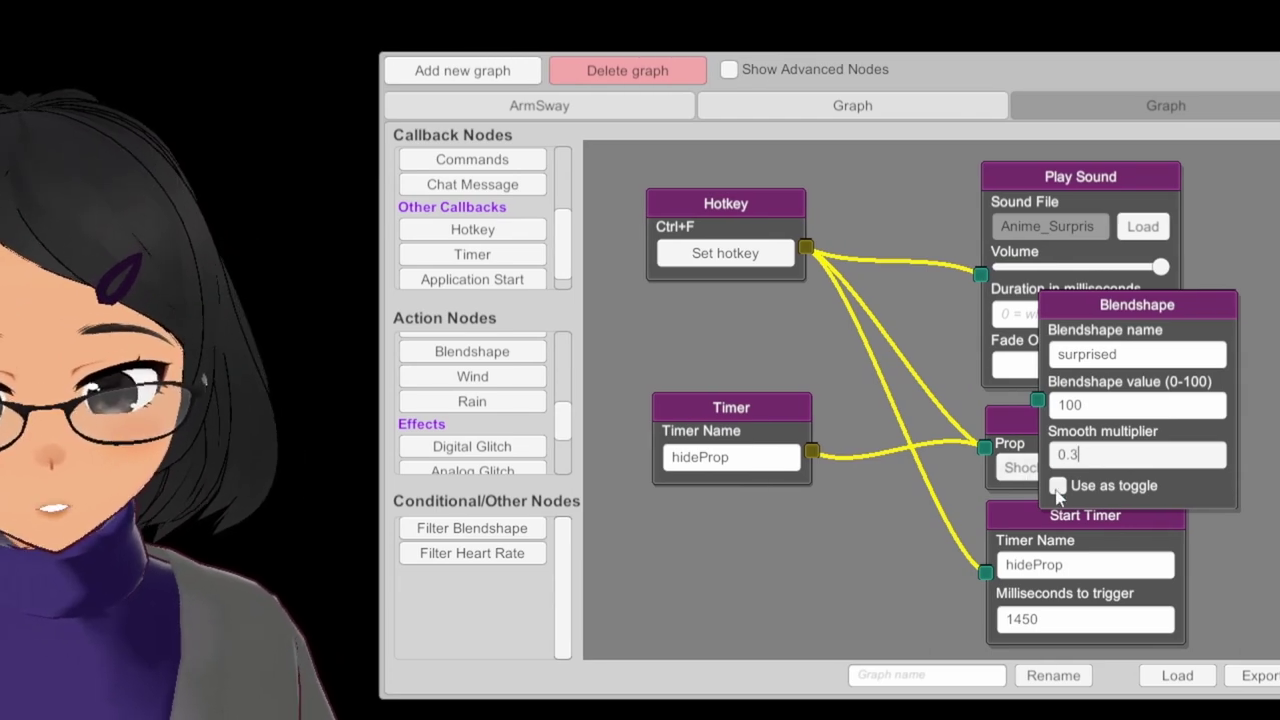
left_click(1058, 487)
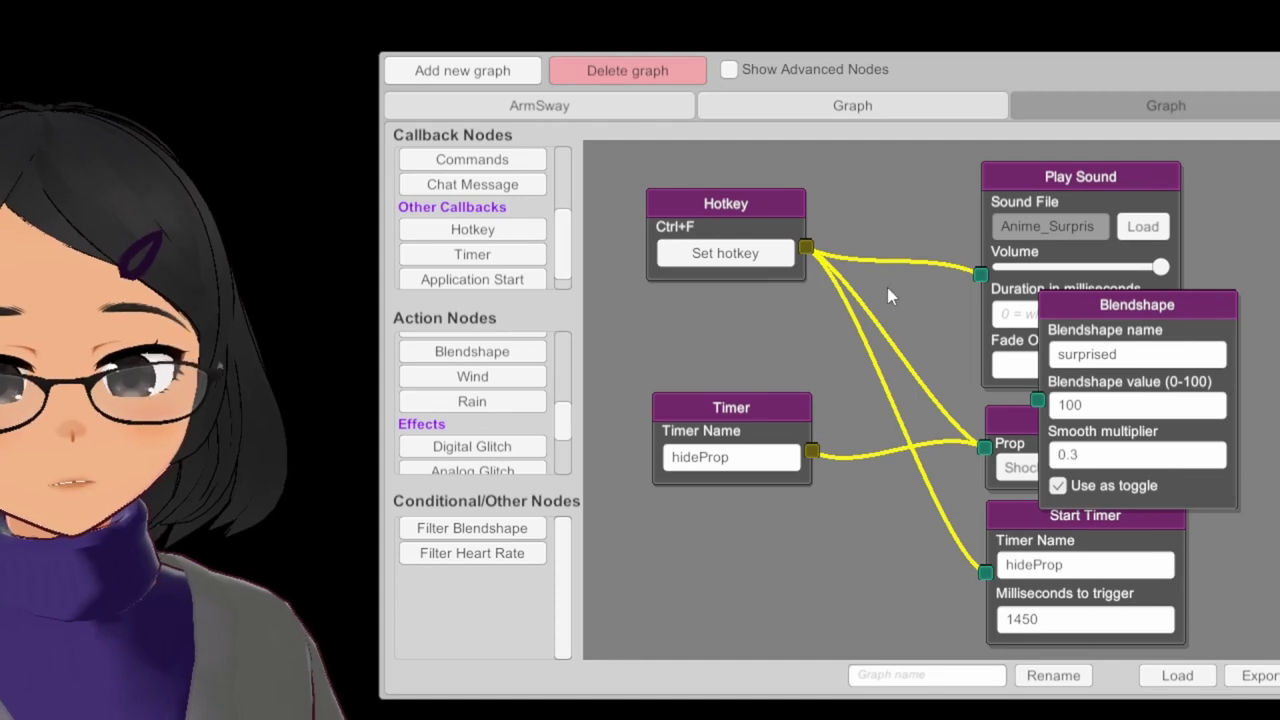
left_click_drag(815, 257, 1038, 403)
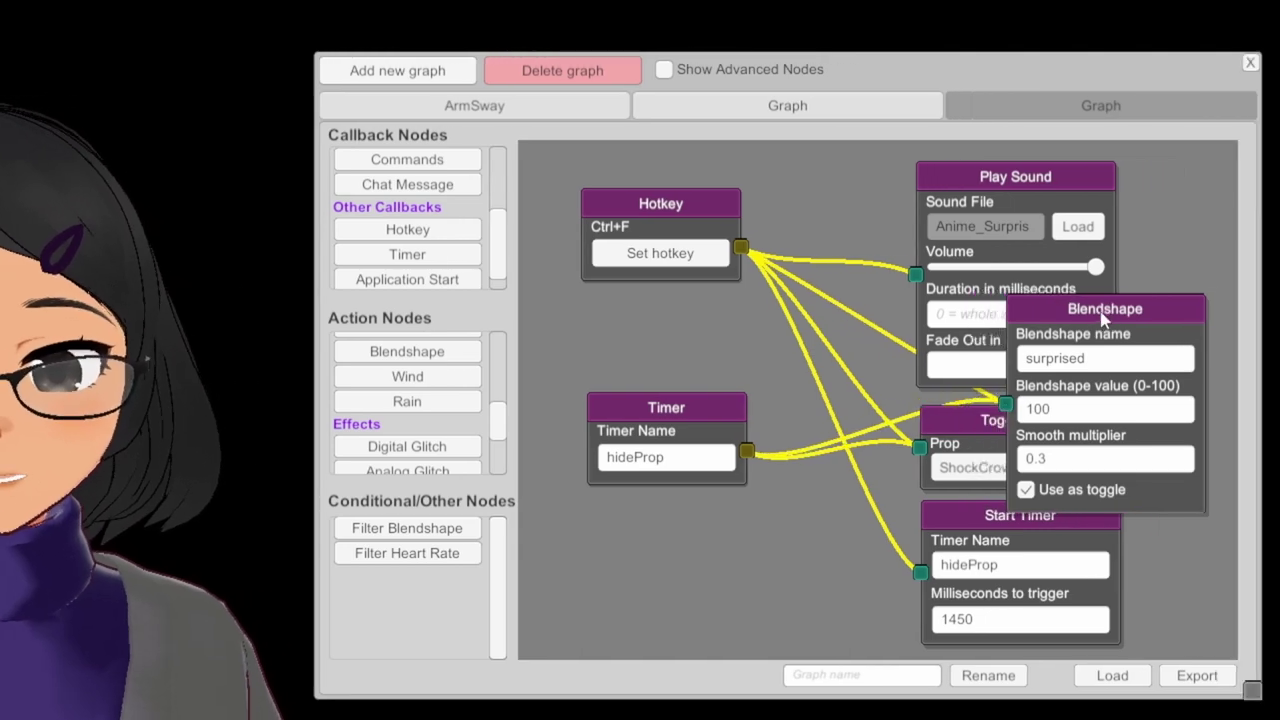
left_click_drag(1136, 311, 1103, 291)
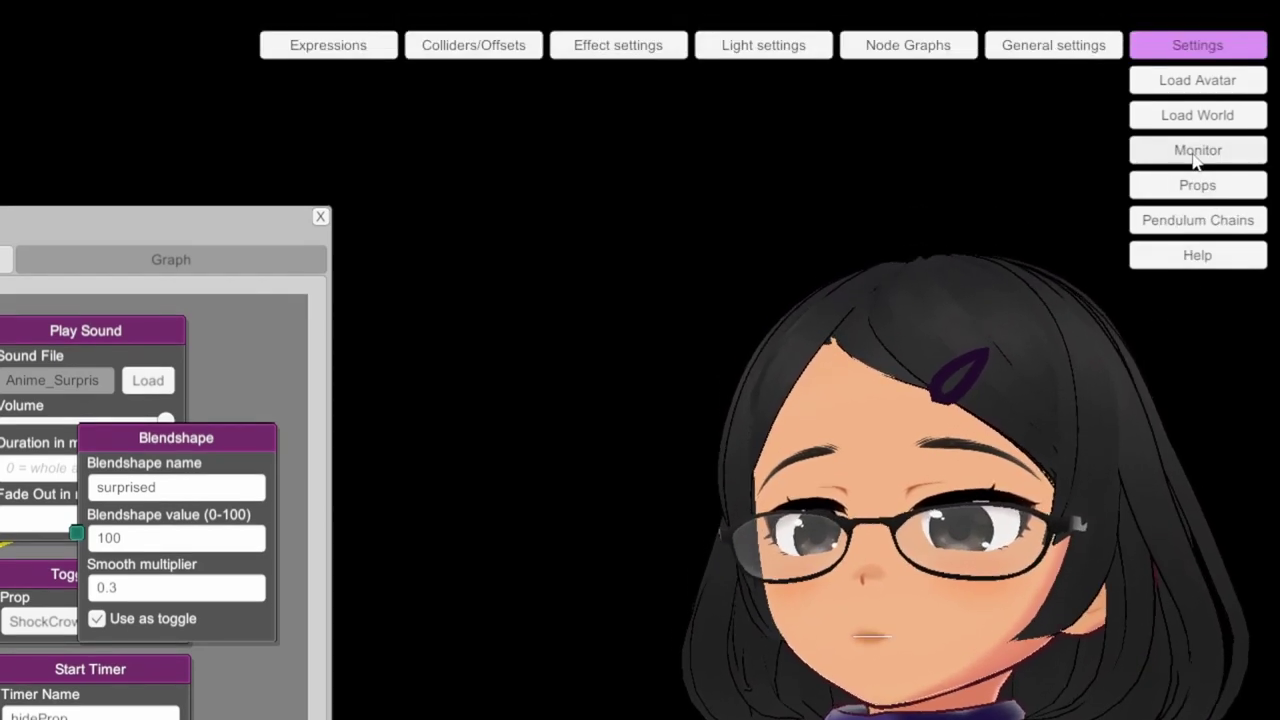
left_click(1196, 152)
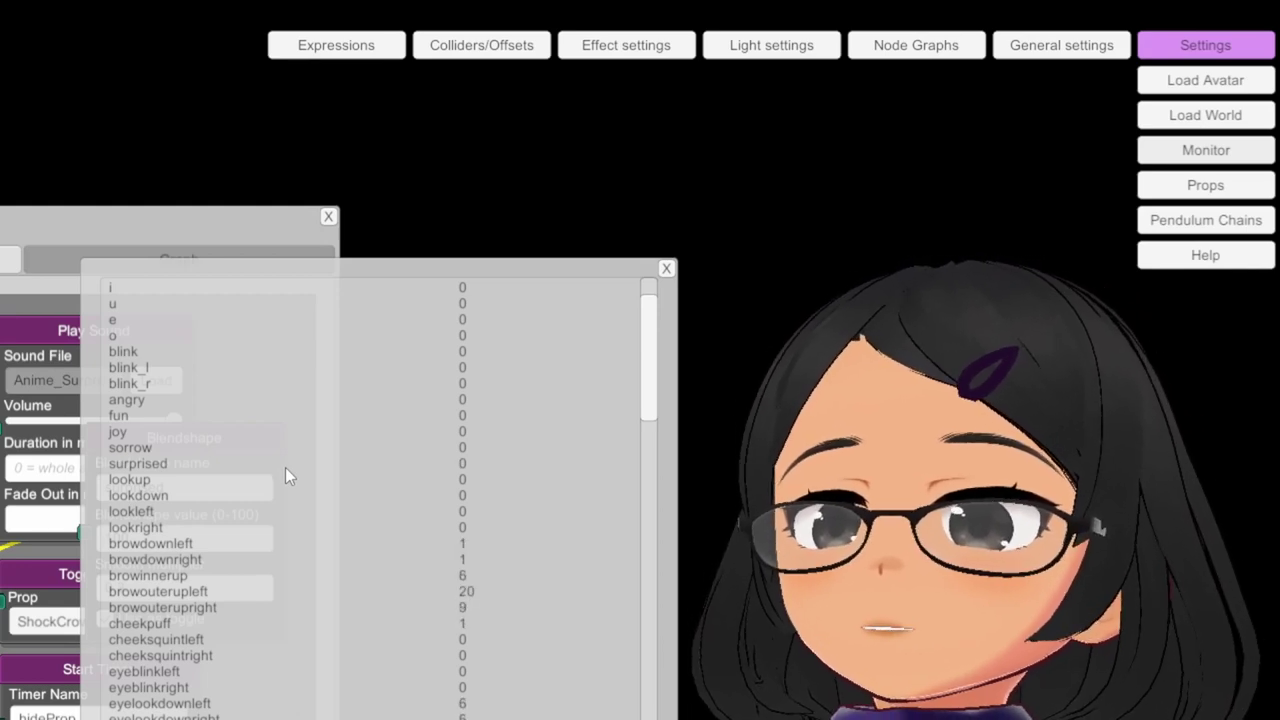
left_click(665, 267)
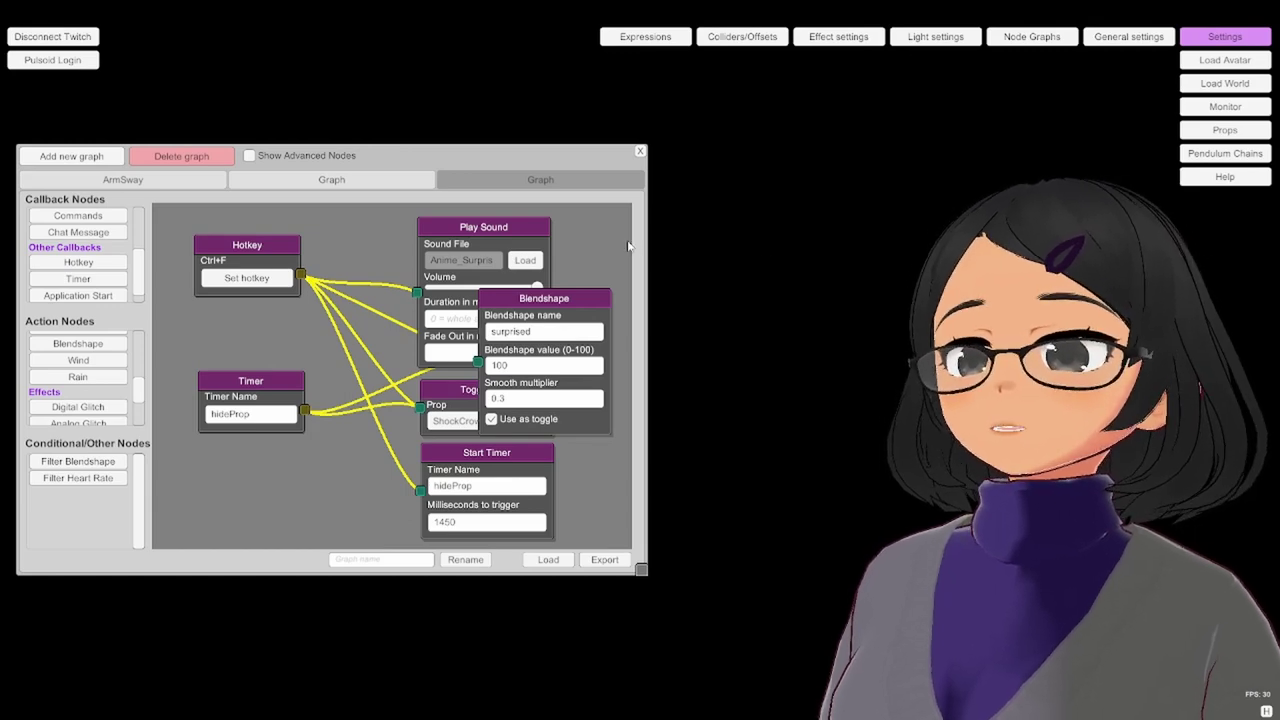
- Add a 'surprise' chat Command node below Timer and wire it to the action nodes
left_click_drag(233, 227, 340, 216)
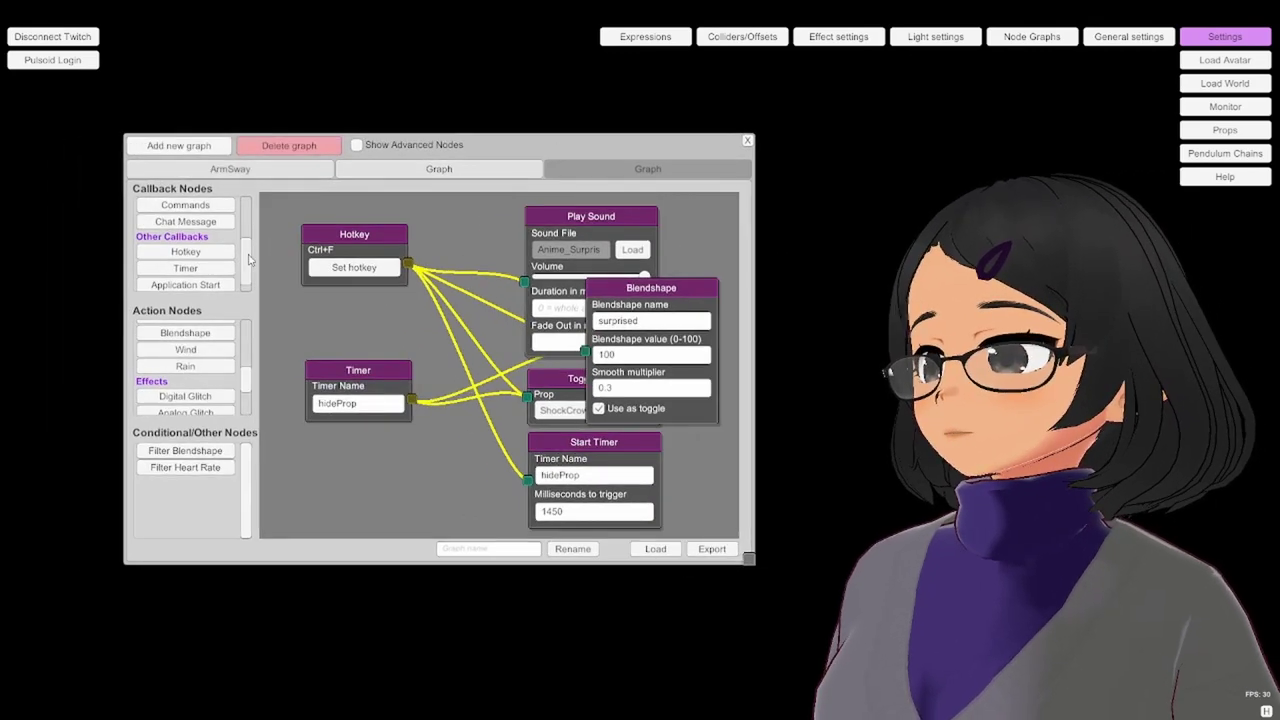
scroll(240, 252, "up", 2)
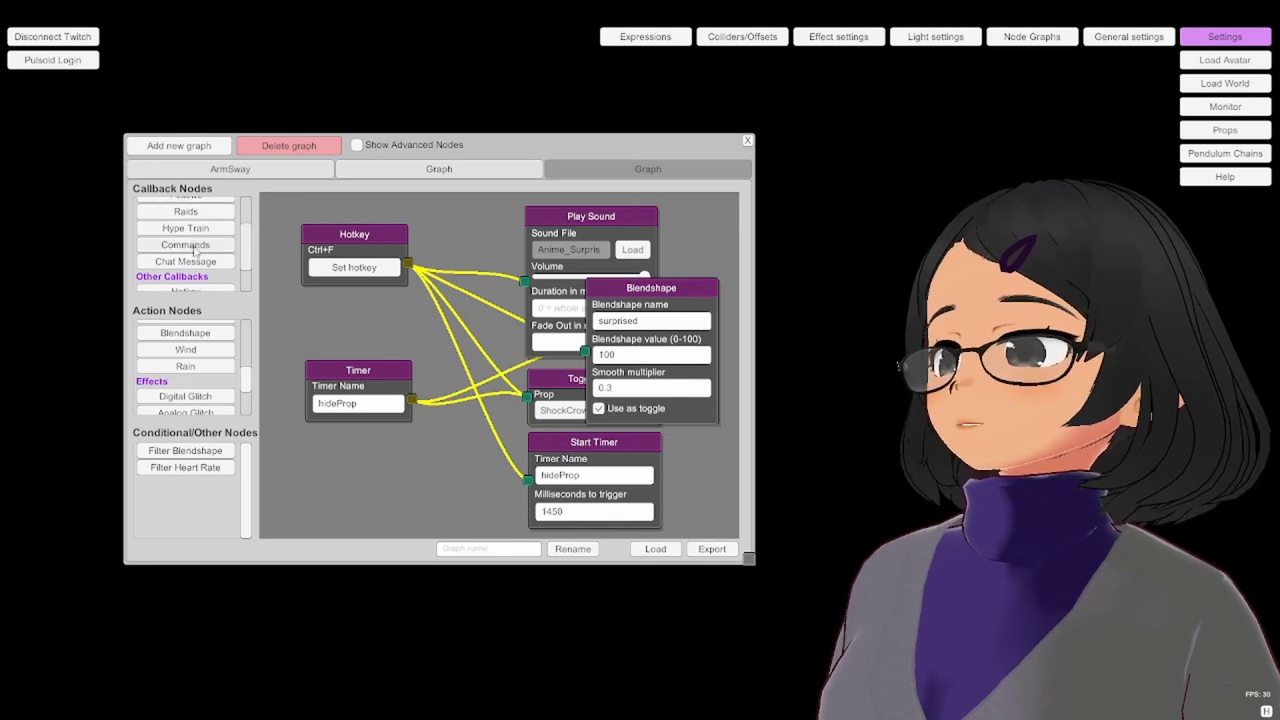
left_click(186, 245)
left_click_drag(514, 302, 365, 311)
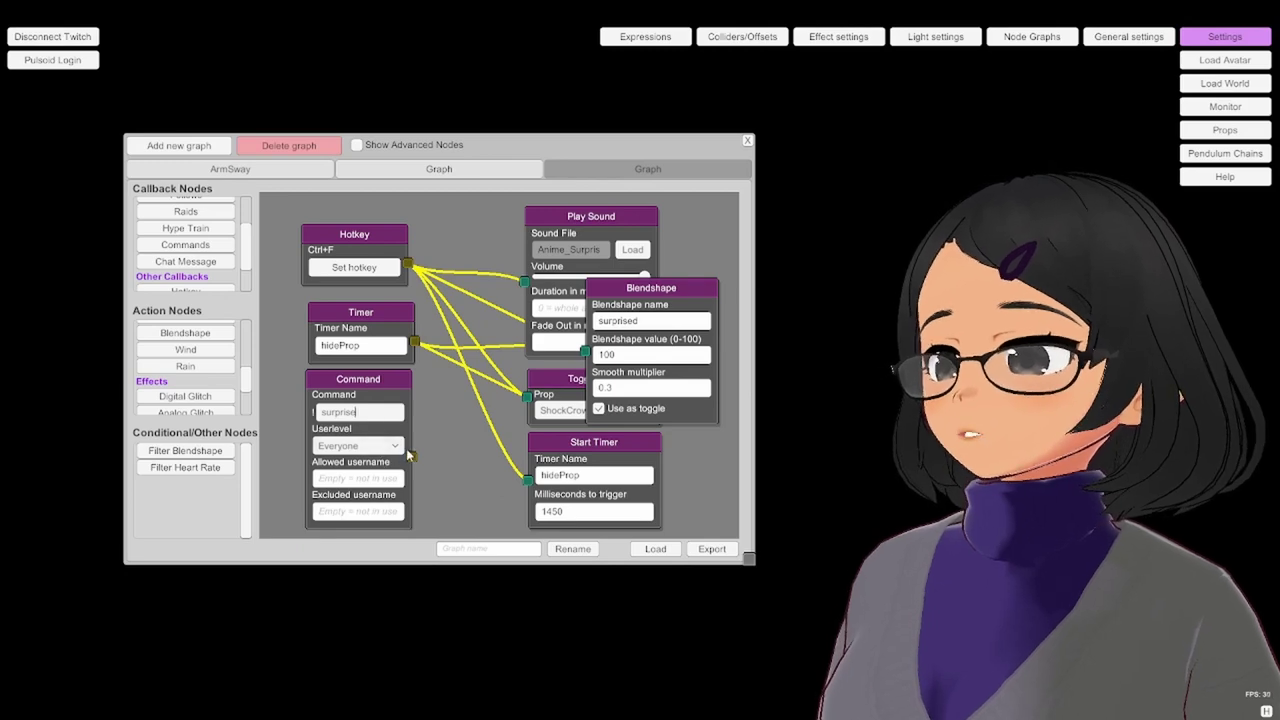
left_click_drag(413, 452, 502, 292)
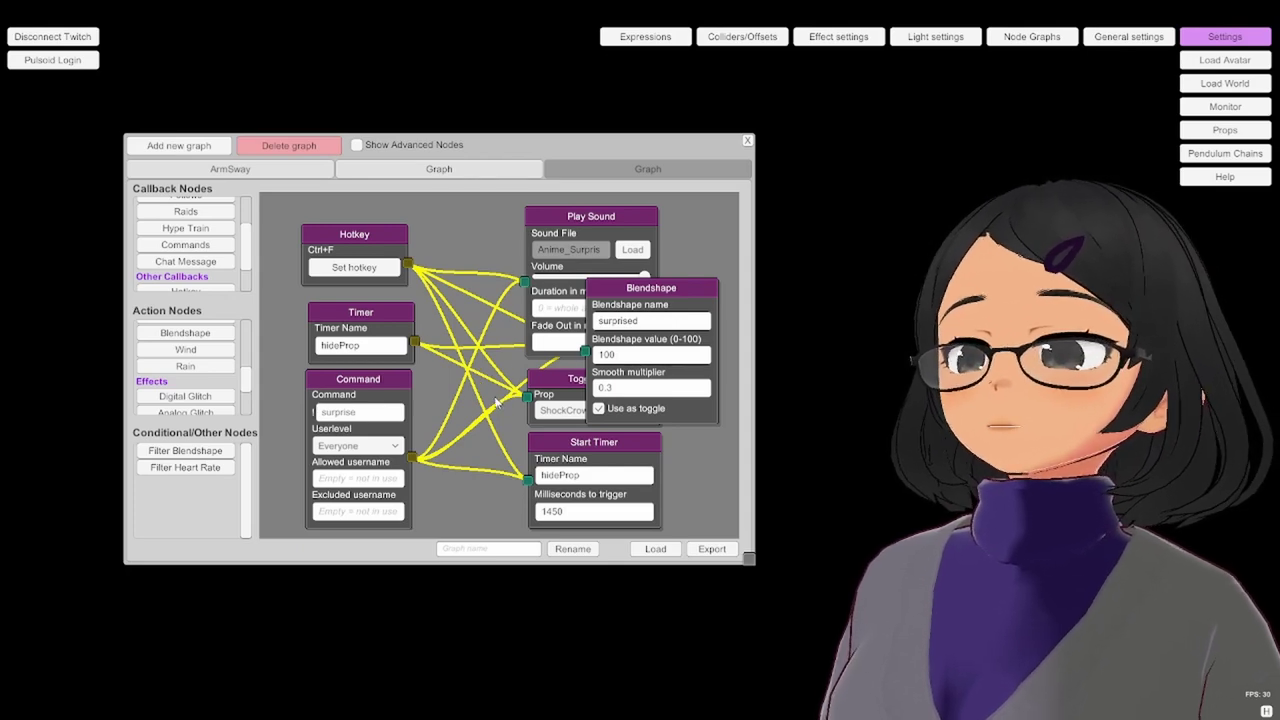
left_click_drag(659, 290, 676, 300)
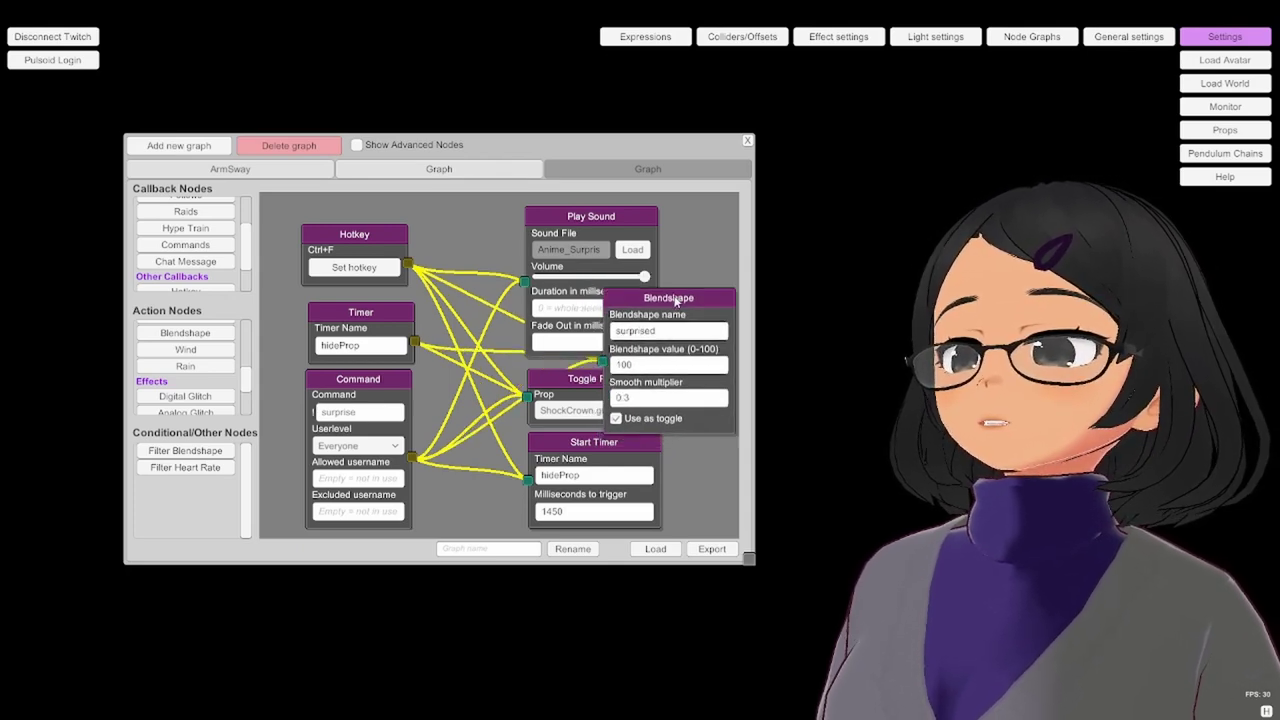